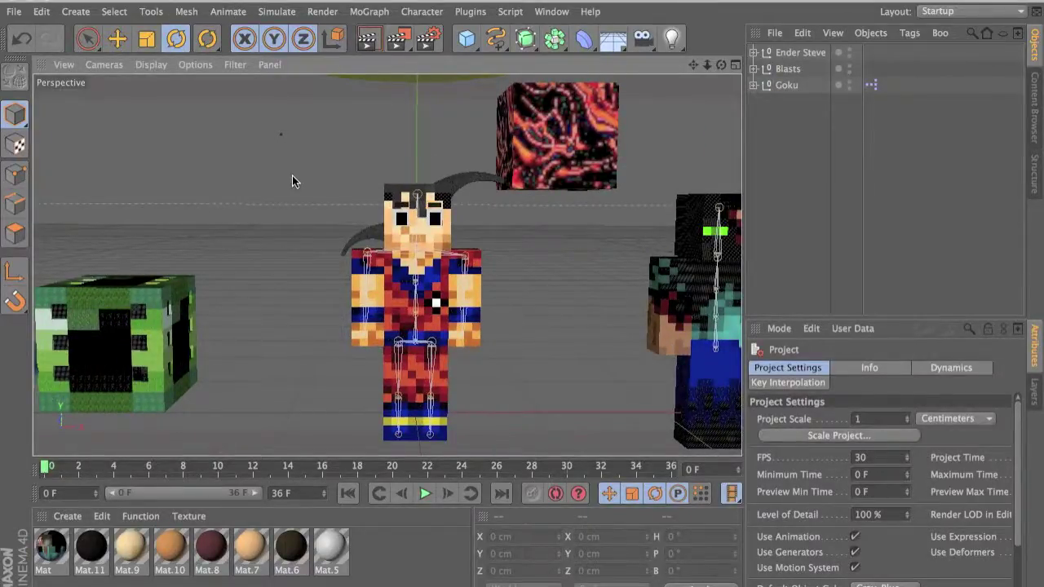
- Select the Goku rig and adjust its user data, moving Eye to about -38.7 % X, -49.3 % Y and setting Eye_scale to 57 %
middle_click_drag(428, 268, 495, 319, "alt")
scroll(363, 274, "up", 1)
scroll(363, 276, "up", 6)
scroll(494, 319, "down", 1)
middle_click_drag(614, 215, 560, 222, "alt")
left_click(787, 85)
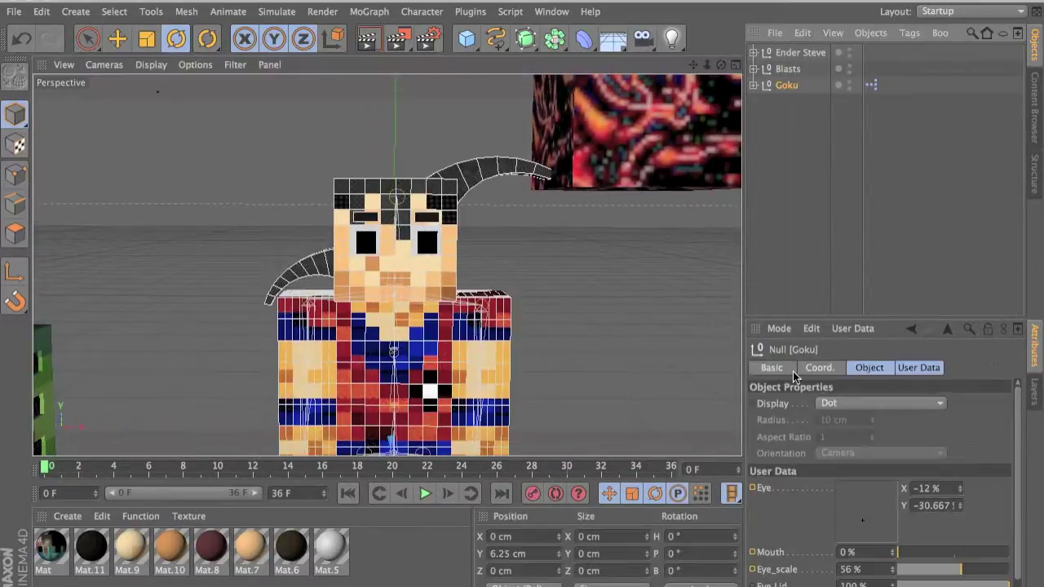
mouse_move(863, 520)
left_mouse_down()
mouse_move(828, 511)
mouse_move(884, 469)
mouse_move(854, 526)
left_mouse_up()
left_click_drag(932, 567, 1008, 586)
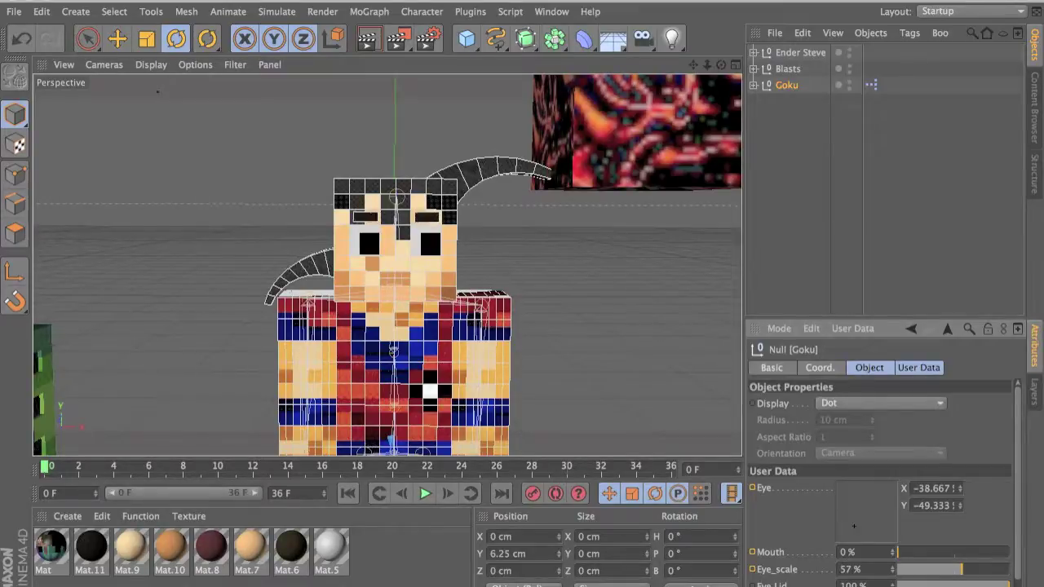
scroll(830, 579, "down", 2)
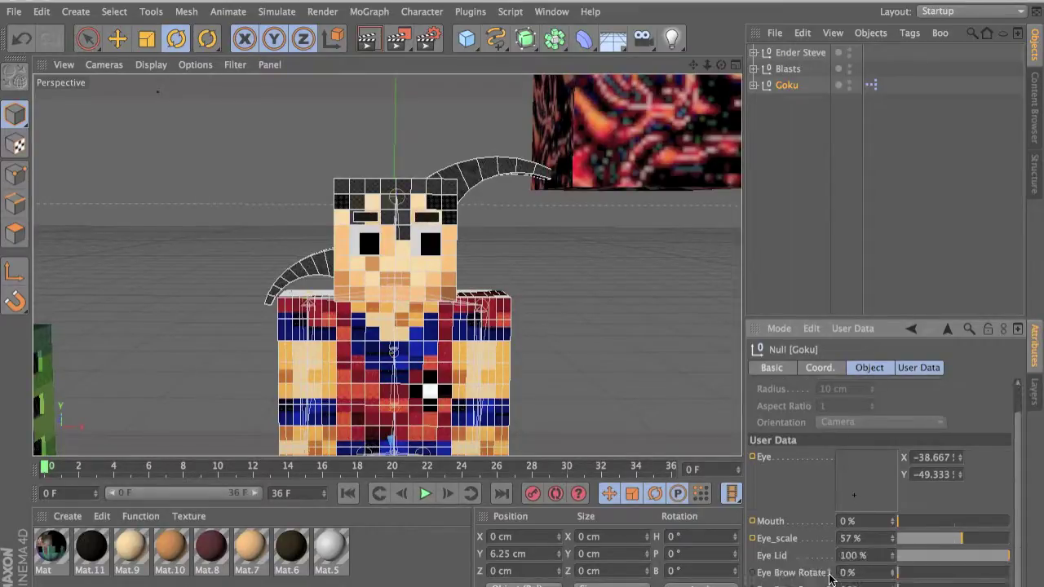
left_click_drag(899, 575, 830, 578)
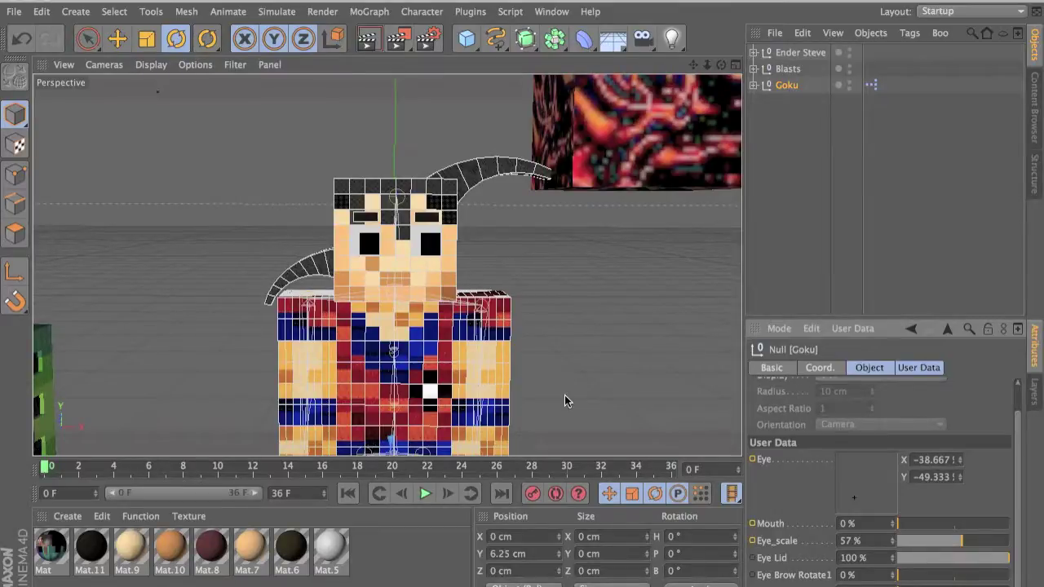
- Create a new empty project
left_click(18, 17)
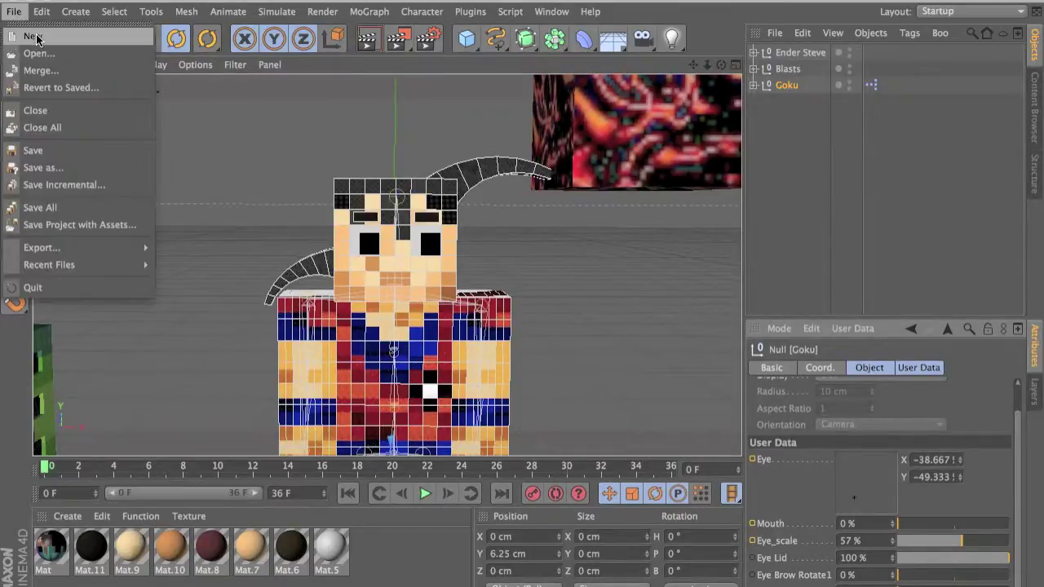
left_click(36, 38)
left_click_drag(444, 191, 575, 166, "alt")
- Load the Character model from the Characters folder of the Minecraft presets into the scene
left_click(1033, 92)
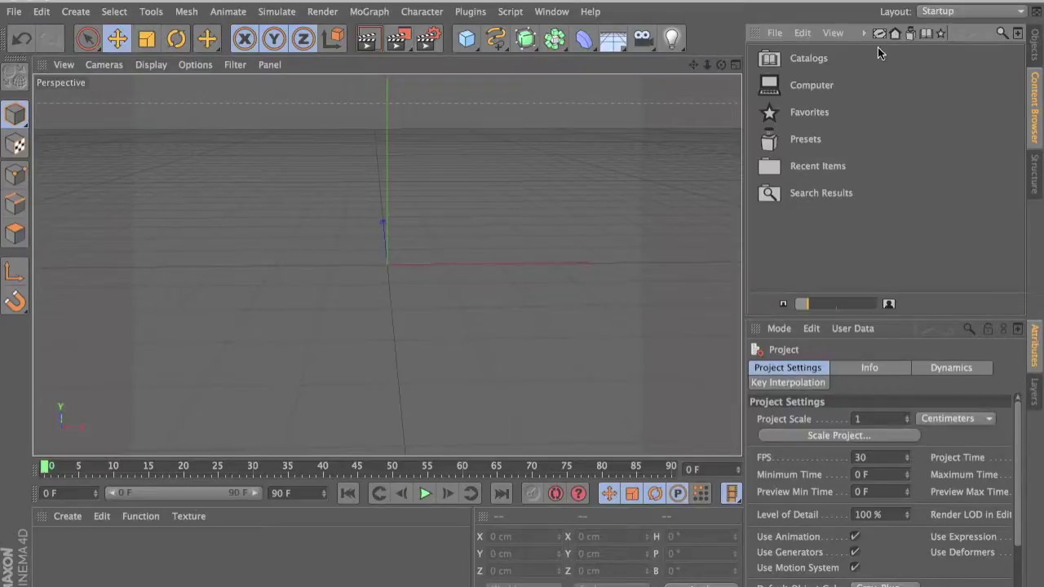
double_click(813, 138)
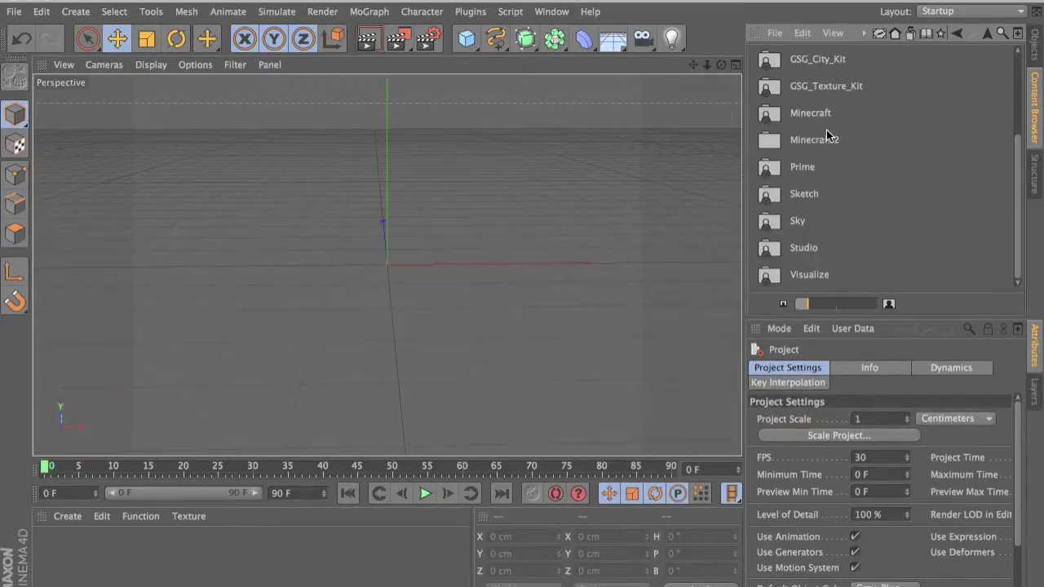
double_click(826, 137)
left_click(912, 93)
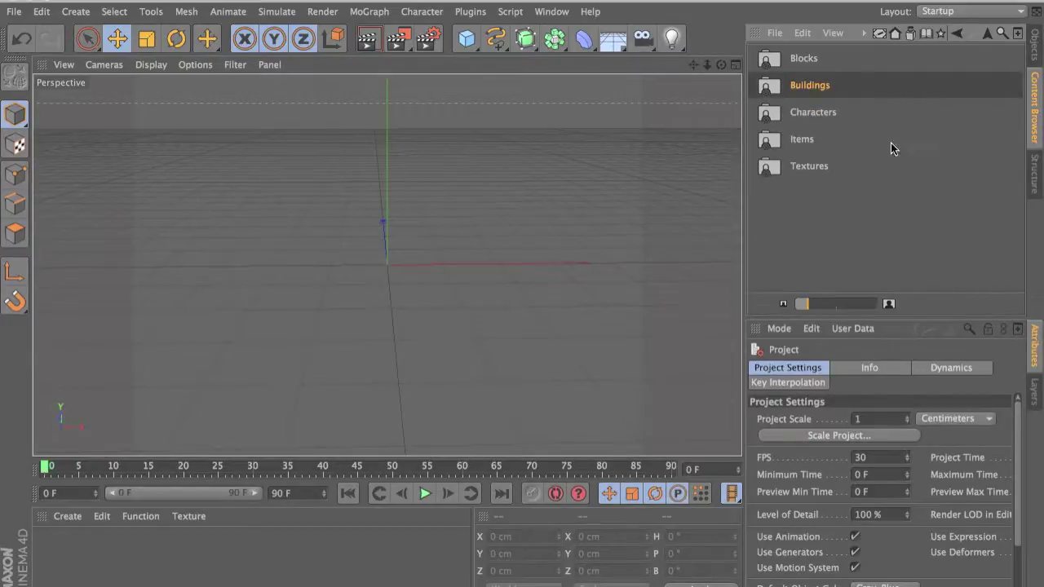
double_click(809, 108)
double_click(811, 58)
middle_click_drag(473, 135, 457, 221, "alt")
scroll(458, 221, "up", 3)
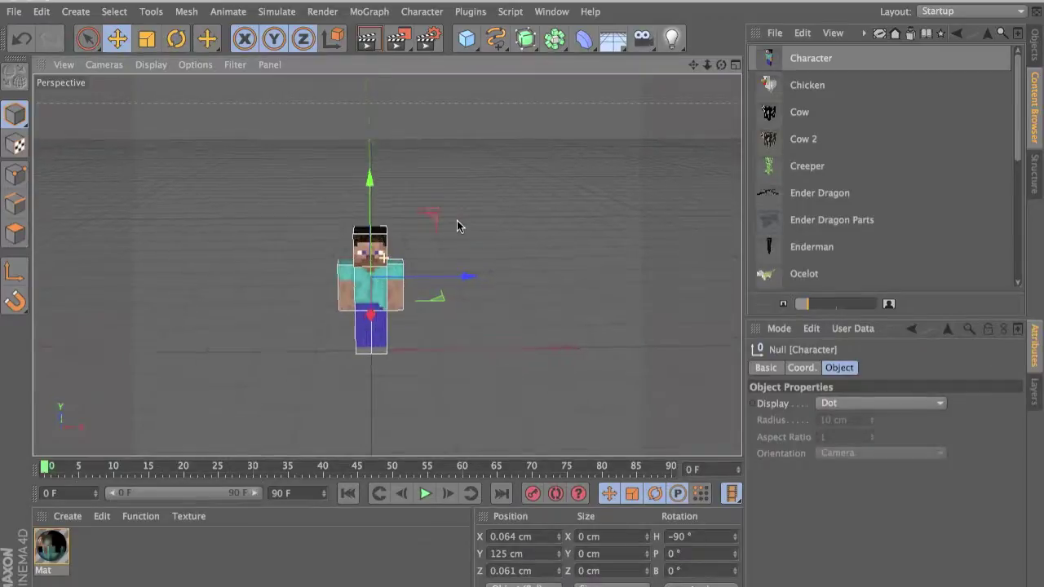
left_click_drag(457, 221, 407, 204, "alt")
- Expand the Character group and rename Cube.4 as Left Arm and Cube.3 as Right Arm
key("shift+F1")
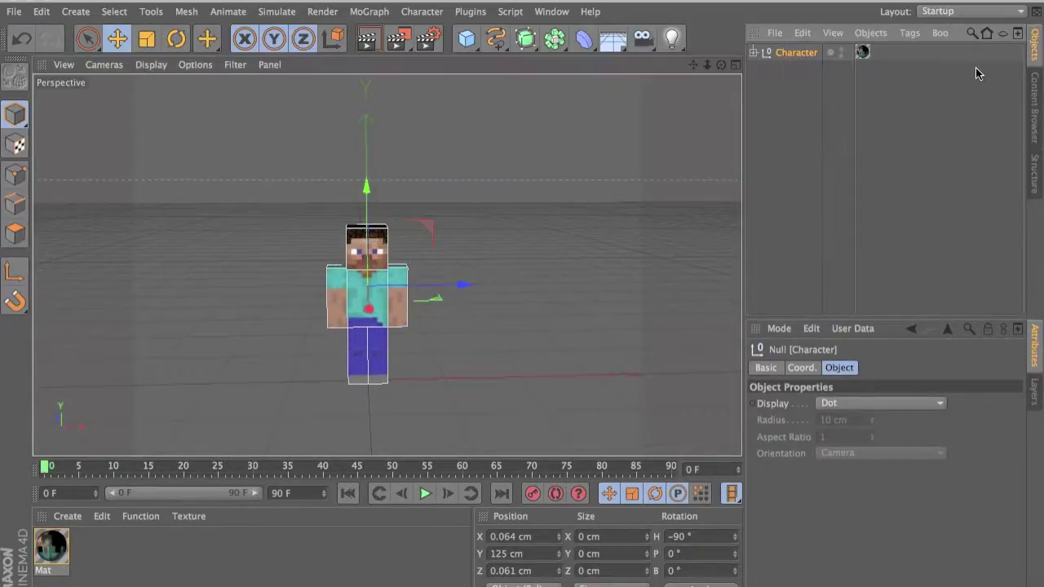
middle_click_drag(555, 128, 552, 115, "alt")
scroll(552, 121, "down", 1)
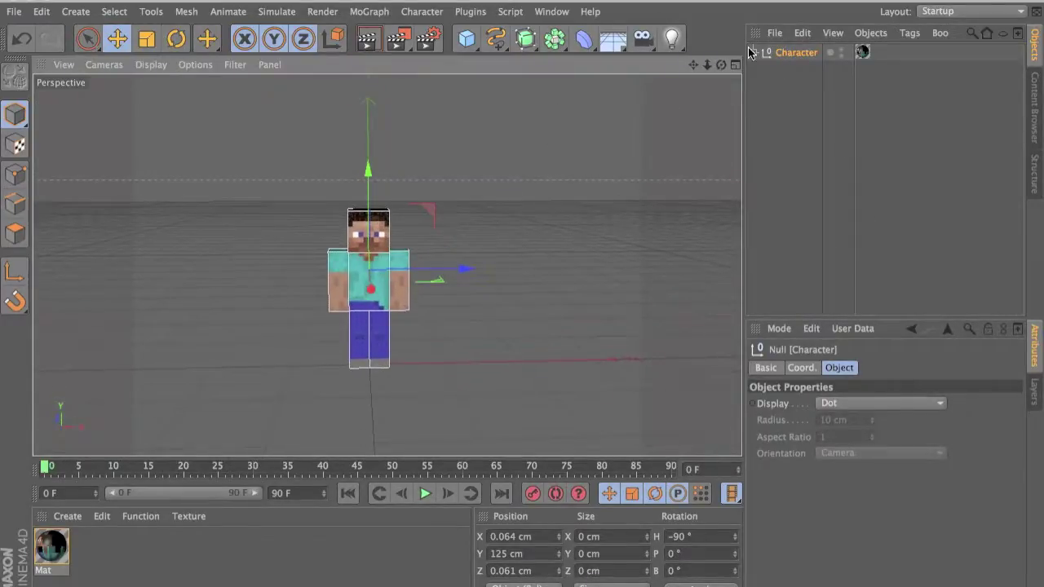
left_click(753, 52)
left_click(802, 69)
type("Left Arm")
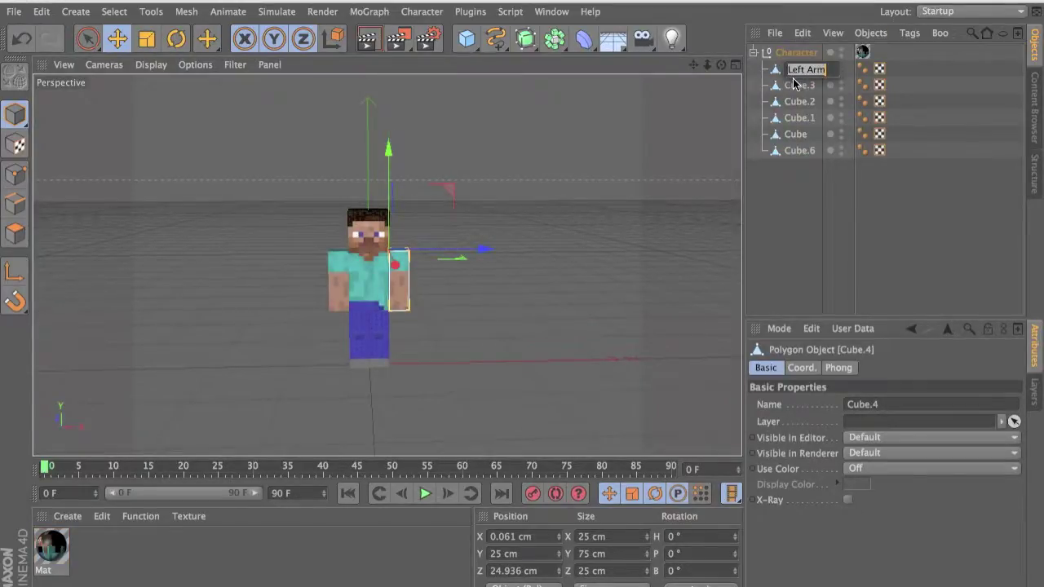
key("Return")
double_click(795, 85)
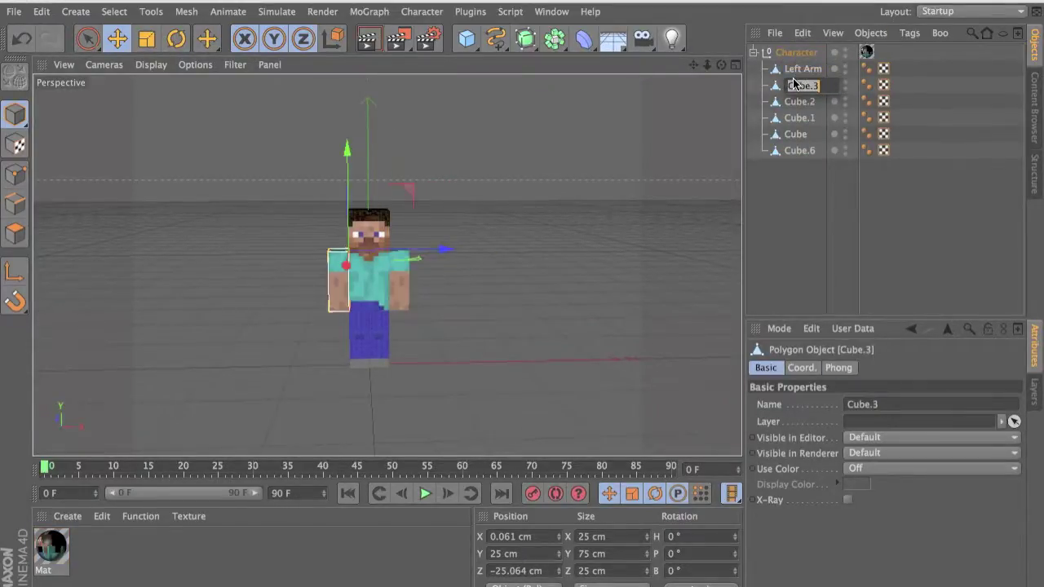
type("Right Arm")
key("Tab")
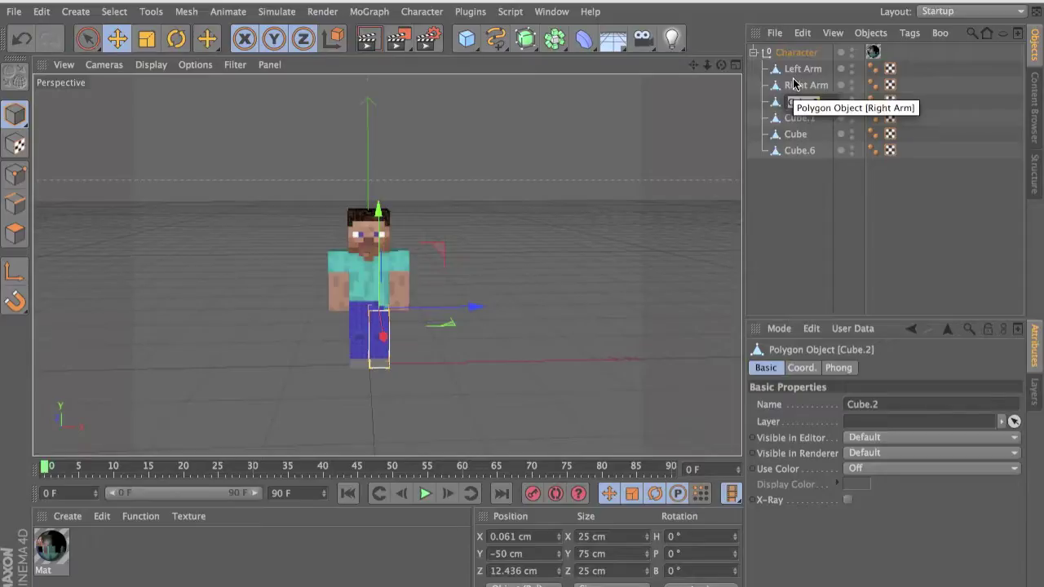
- Rename Cube.2 as Left Leg and Cube.1 as Right Leg
type("Left Leg")
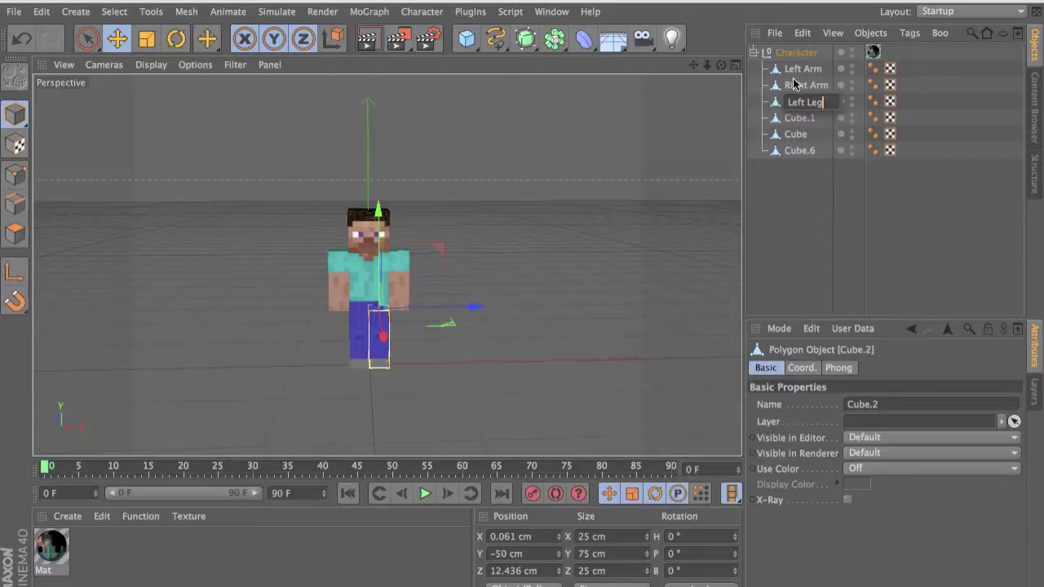
key("Tab")
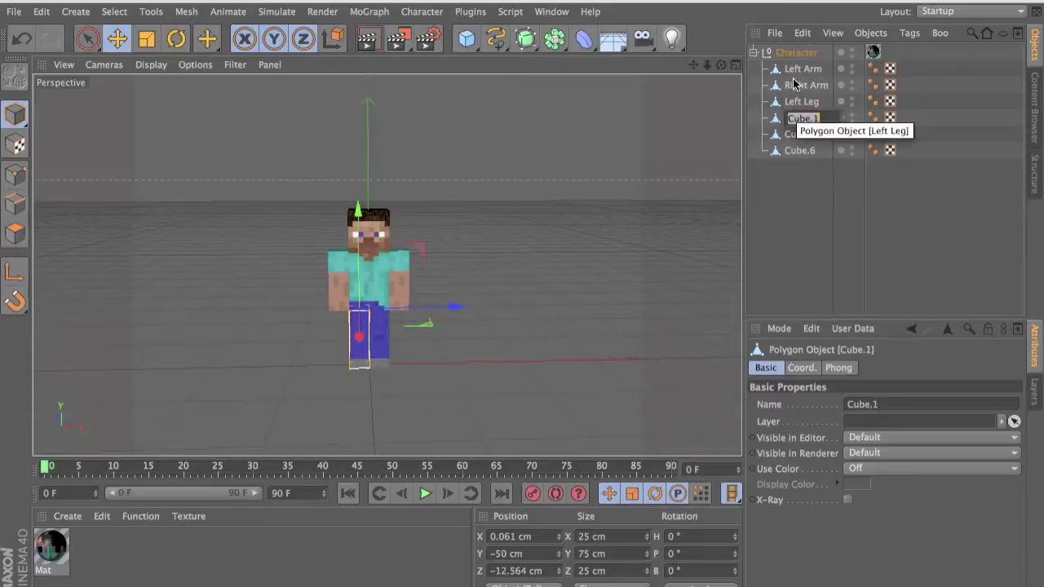
type("Right Leg")
key("Tab")
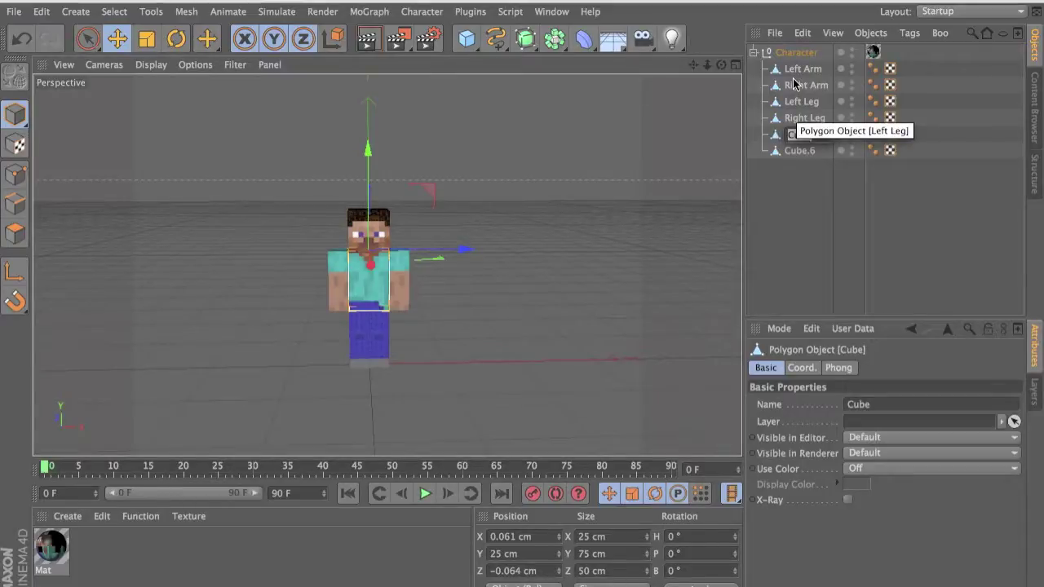
- Rename the torso Cube as Body and Cube.6 as Head
type("Bo")
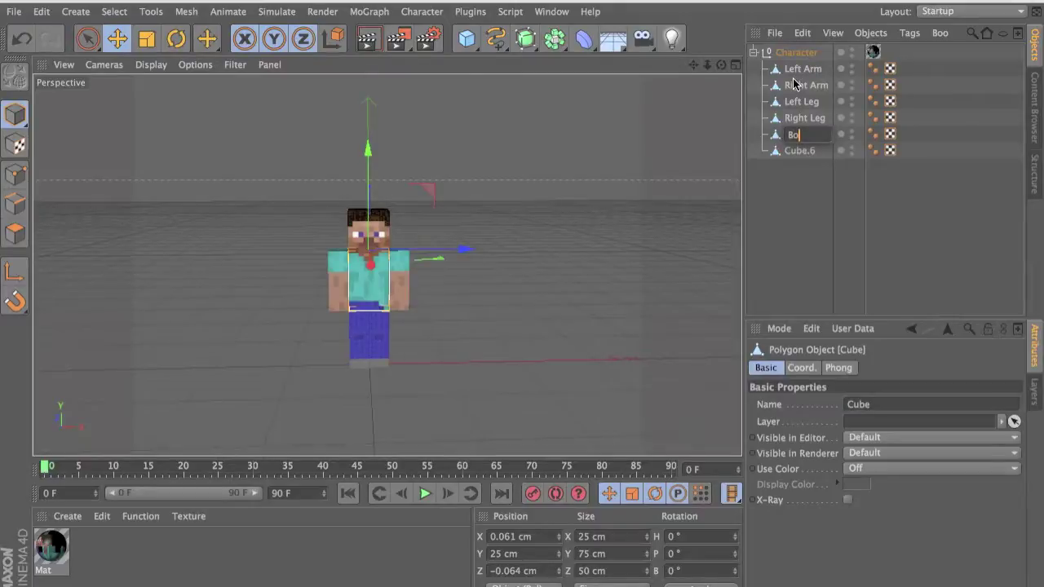
type("dy")
key("Tab")
type("A")
key("BackSpace")
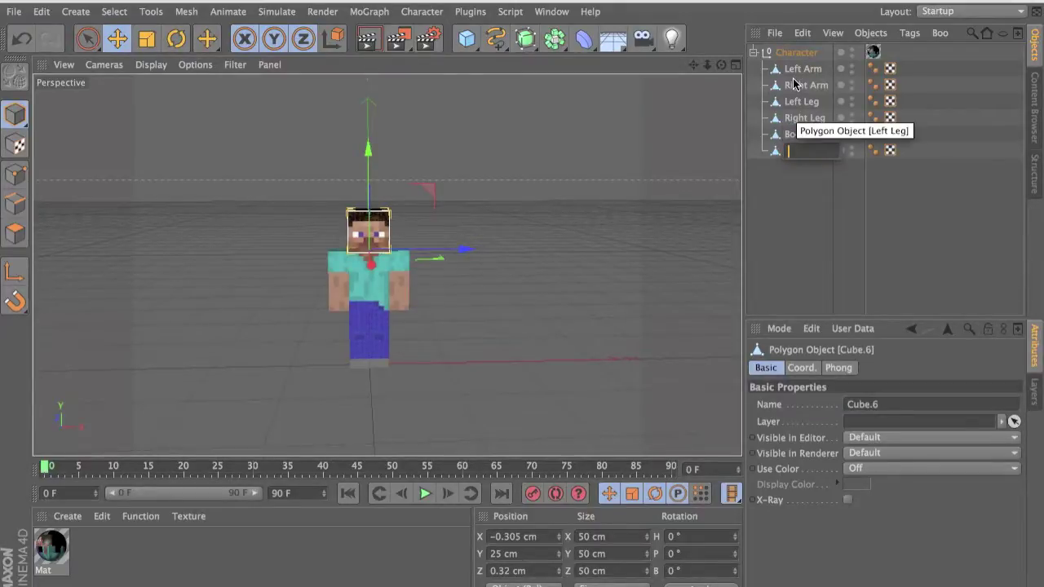
type("Head")
key("Return")
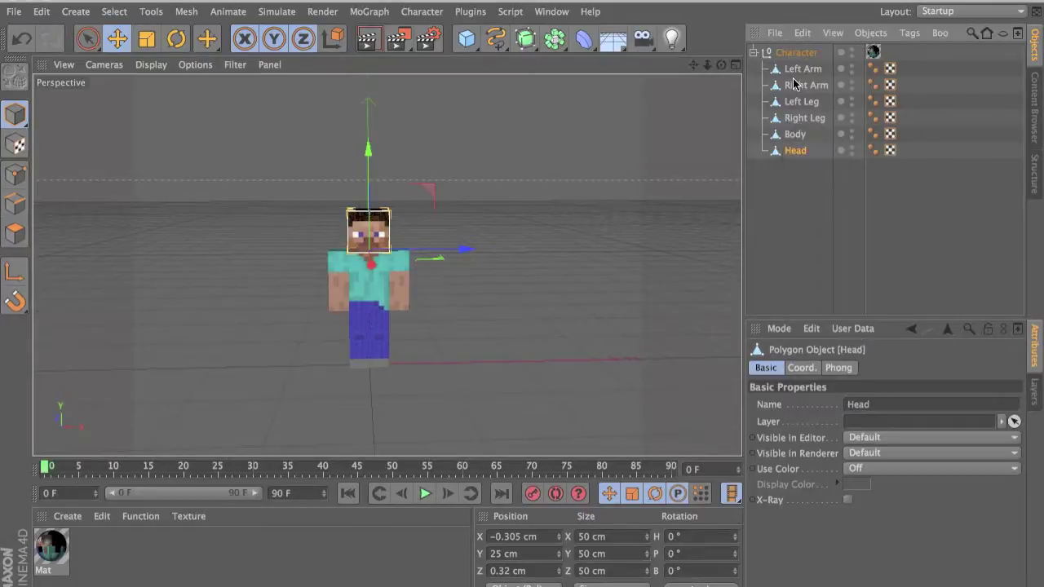
- Reorder the character's parts as Head, Body, Right Arm, Left Arm, Right Leg, Left Leg
middle_click_drag(454, 296, 429, 293, "alt")
scroll(464, 323, "up", 4)
left_click_drag(794, 150, 800, 62)
left_click_drag(796, 149, 796, 80)
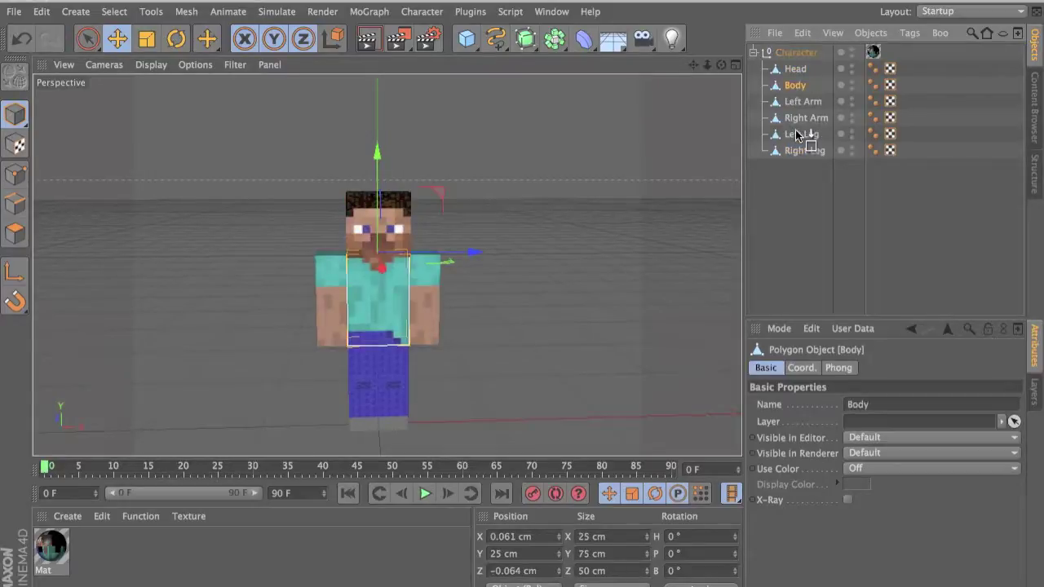
left_click_drag(807, 121, 805, 101)
left_click_drag(804, 150, 812, 129)
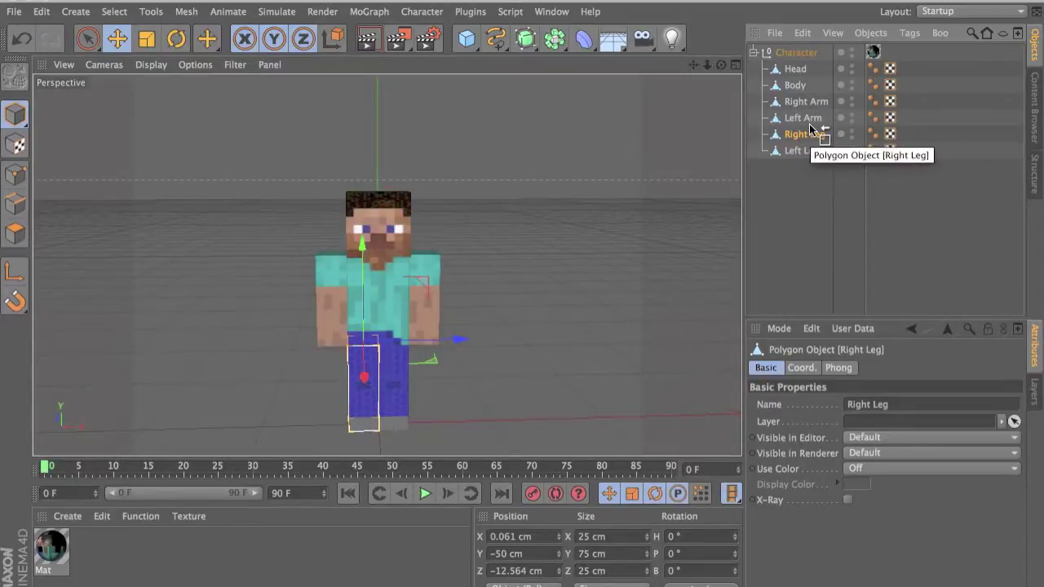
- Switch to the Front view and deselect the right leg
left_click_drag(647, 113, 526, 140, "alt")
scroll(526, 146, "up", 5)
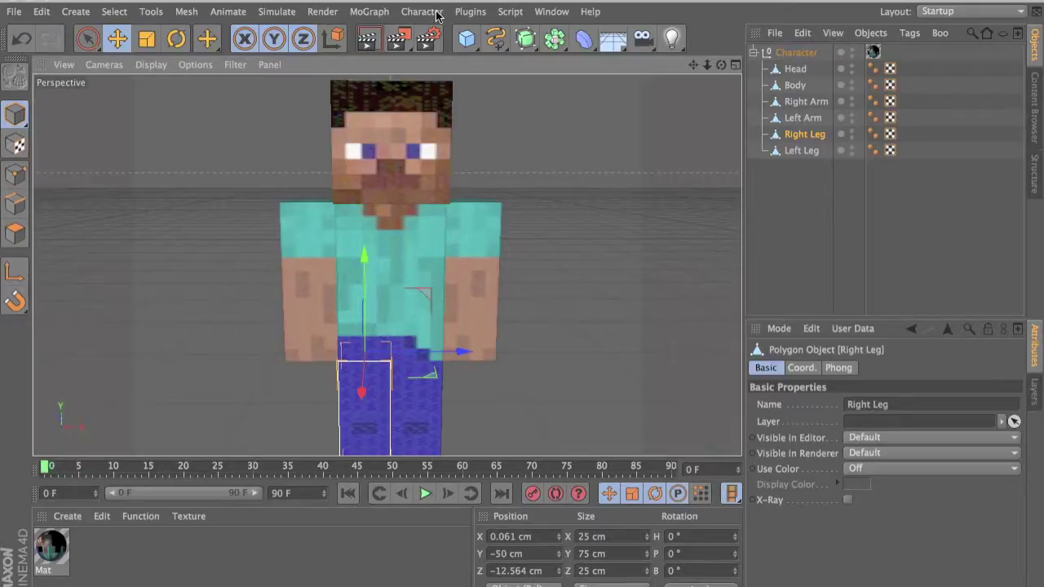
key("F4")
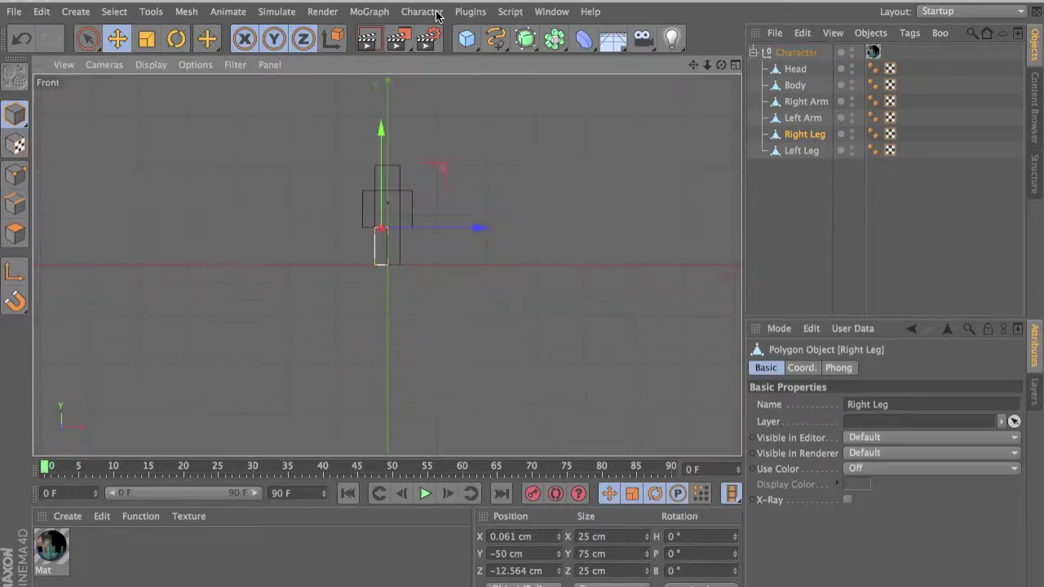
scroll(378, 206, "up", 3)
left_click(528, 207)
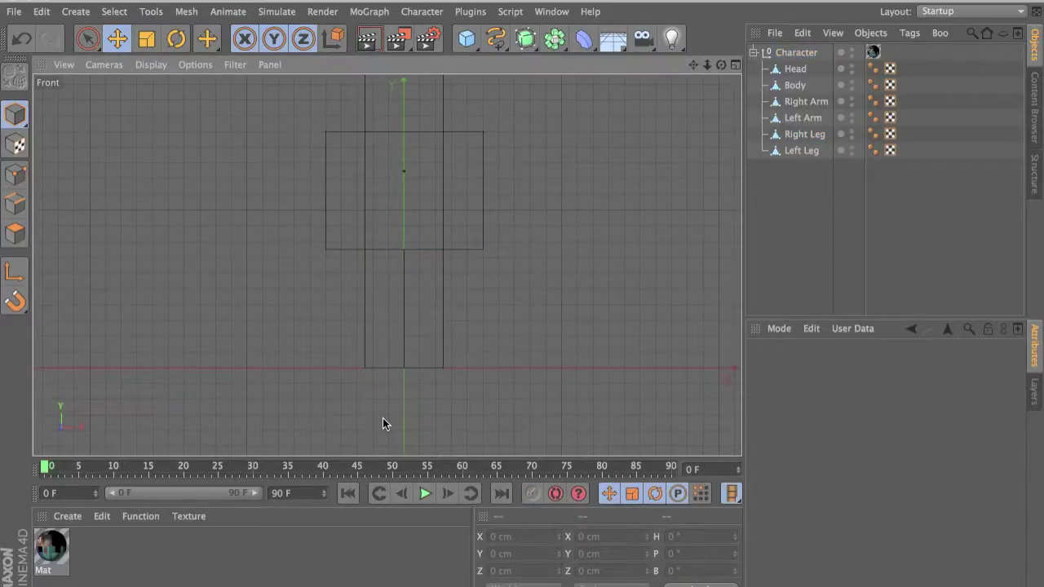
- With the Joint Tool, place the first joint on the centre line just above the body's lower edge
scroll(407, 259, "up", 4)
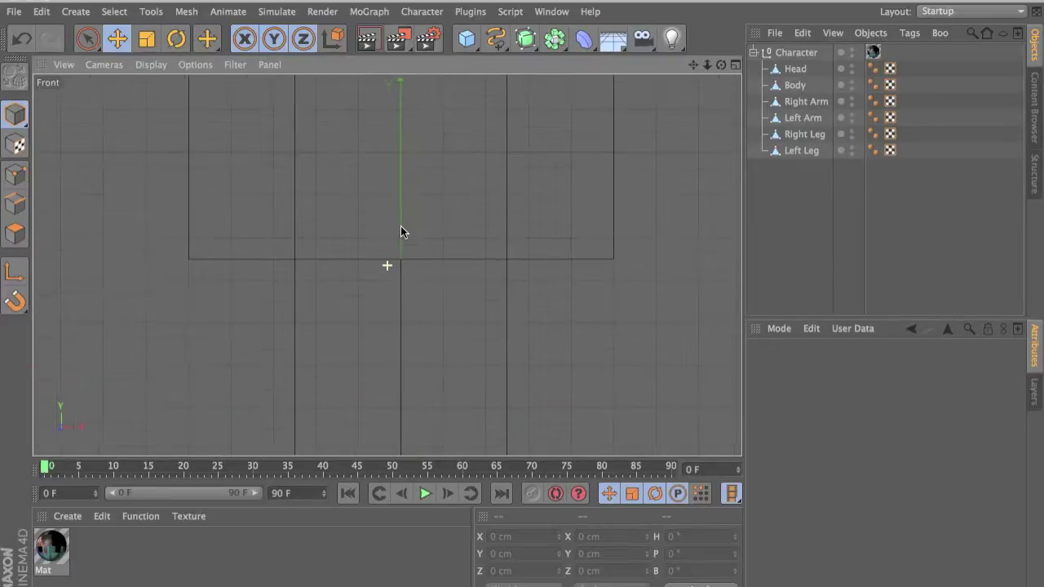
left_click(421, 12)
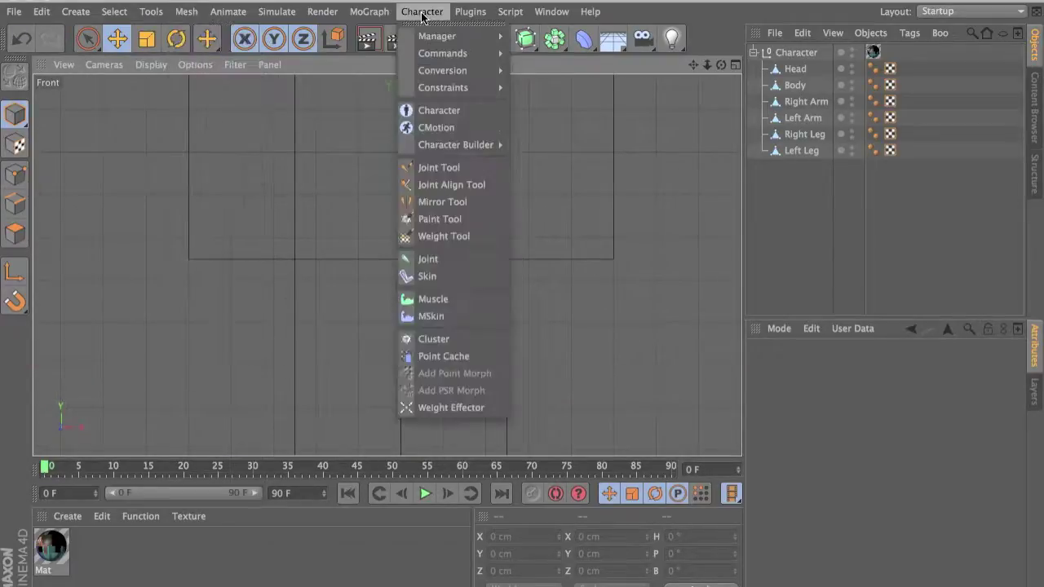
left_click(407, 11)
left_click(407, 11)
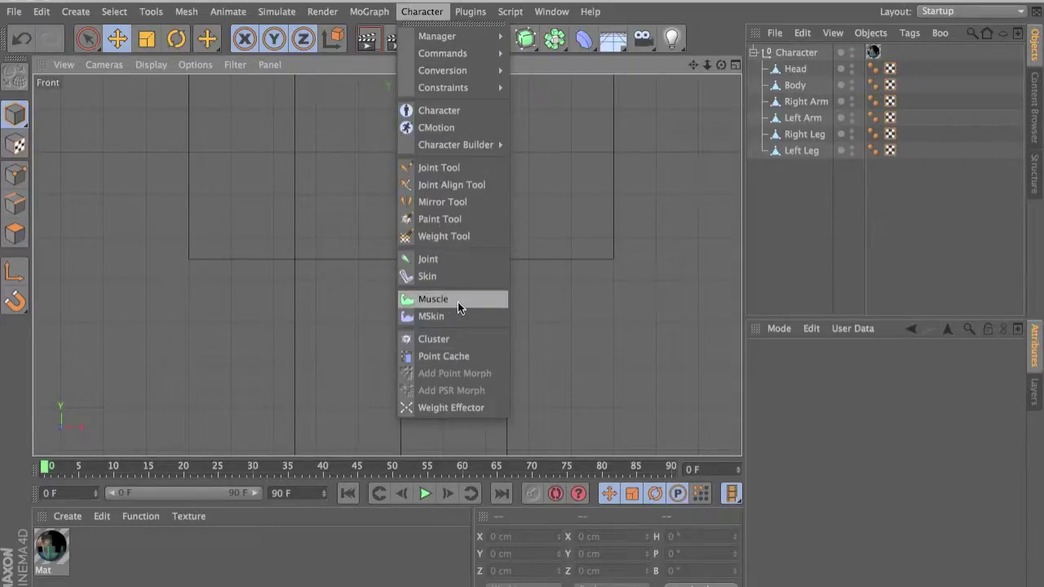
left_click(462, 165)
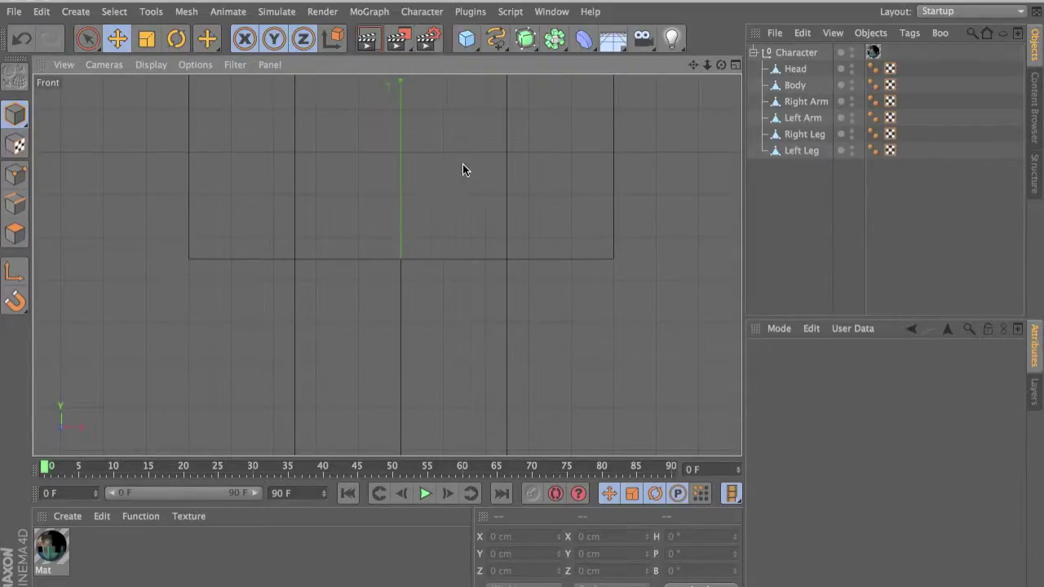
left_click(402, 255, "ctrl")
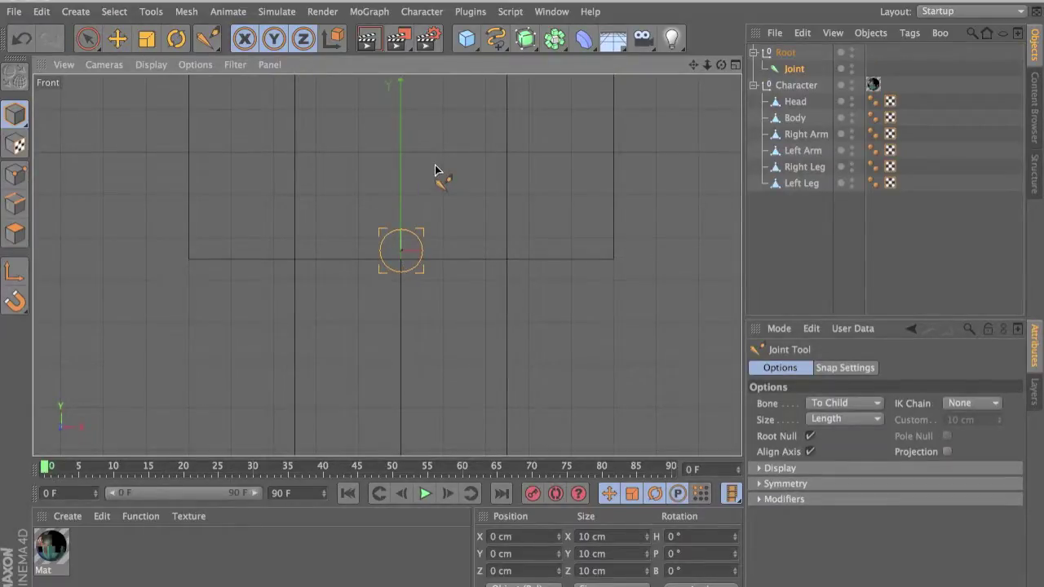
- Extend the chain straight up the body's centre line with four more joints, spaced about 23, 25, 23 and 3 cm, ending at its top edge
middle_click_drag(438, 223, 438, 270, "alt")
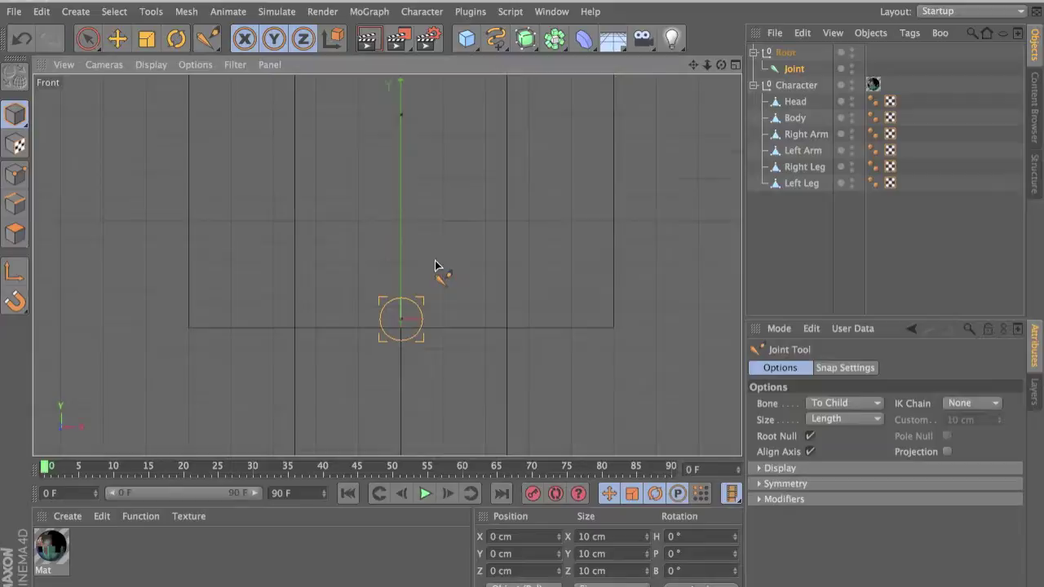
left_click(402, 230, "ctrl")
middle_click_drag(419, 193, 419, 226, "alt")
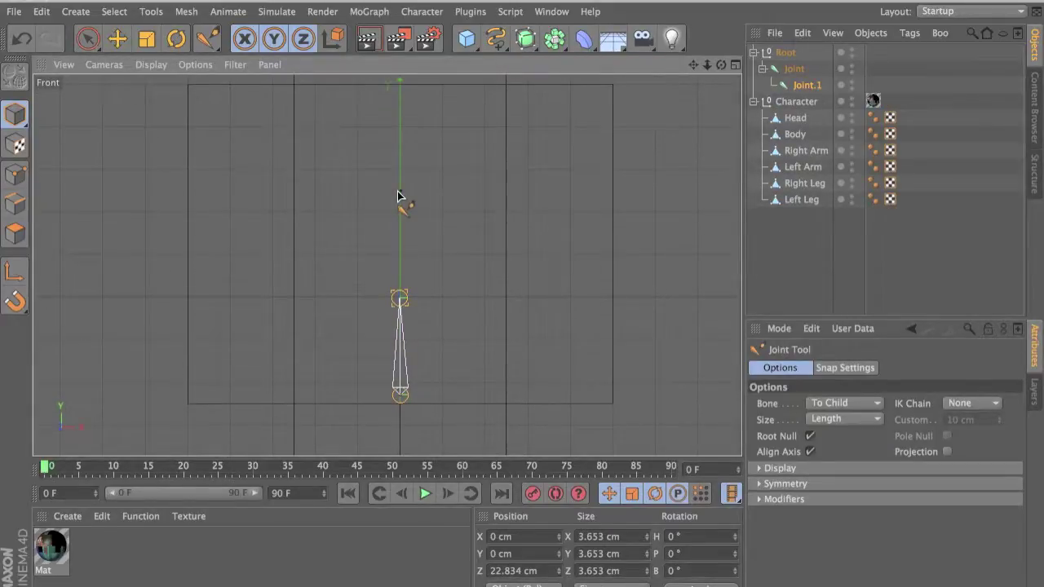
left_click(398, 196, "ctrl")
middle_click_drag(408, 162, 410, 240, "alt")
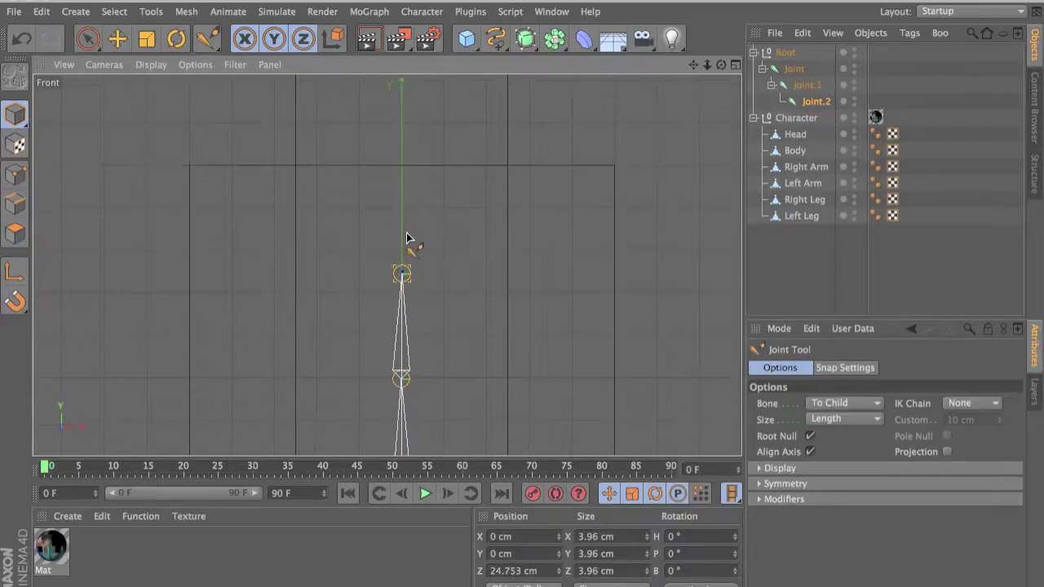
left_click(401, 173, "ctrl")
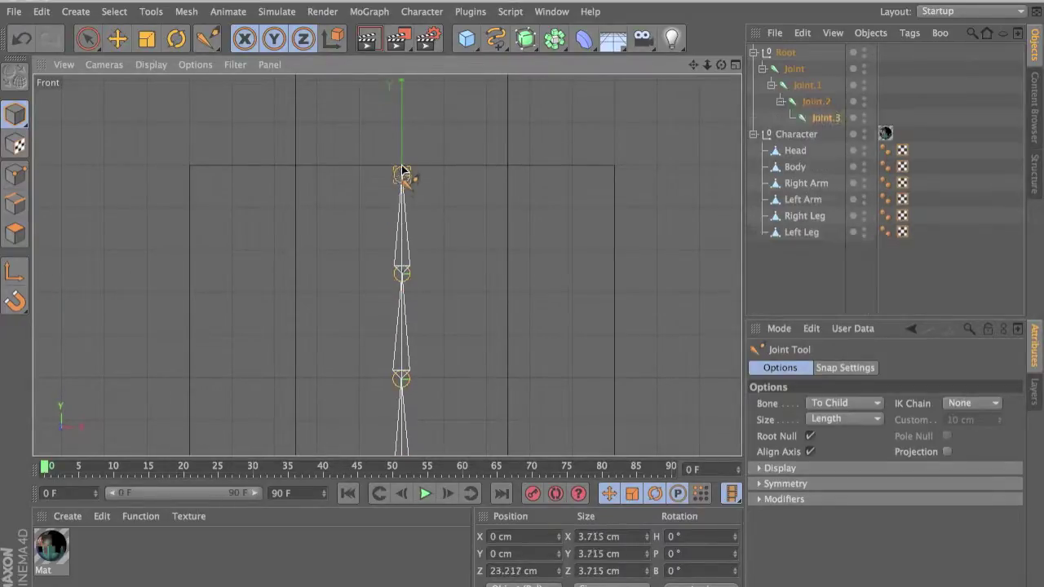
left_click(401, 168, "ctrl")
middle_click_drag(415, 150, 407, 277, "alt")
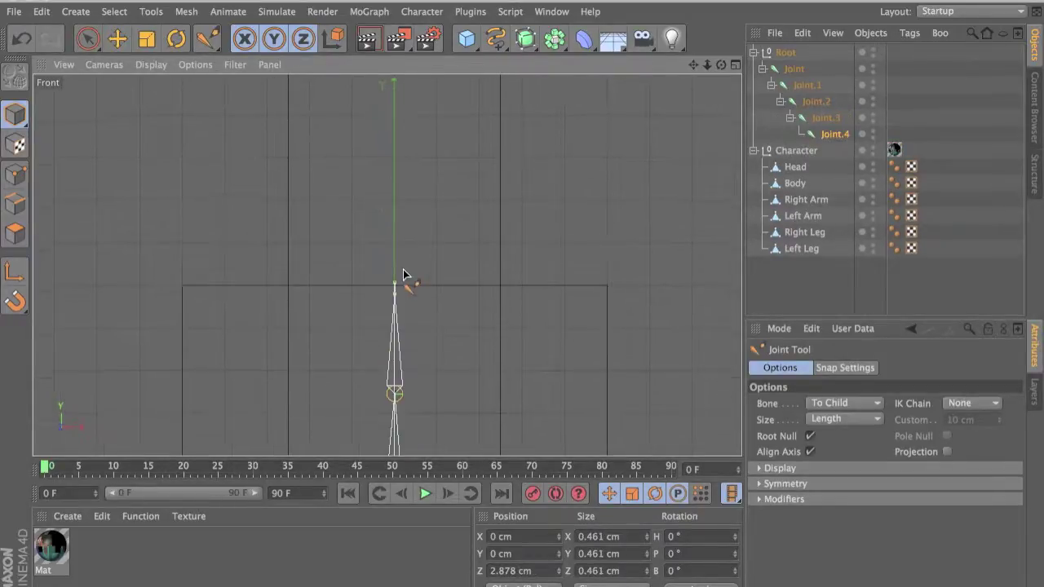
- Extend the joint chain about 45 cm straight up from the body's top edge to a joint near the top of the head
left_click(396, 95, "ctrl")
middle_click_drag(466, 291, 470, 349, "alt")
scroll(472, 352, "up", 6)
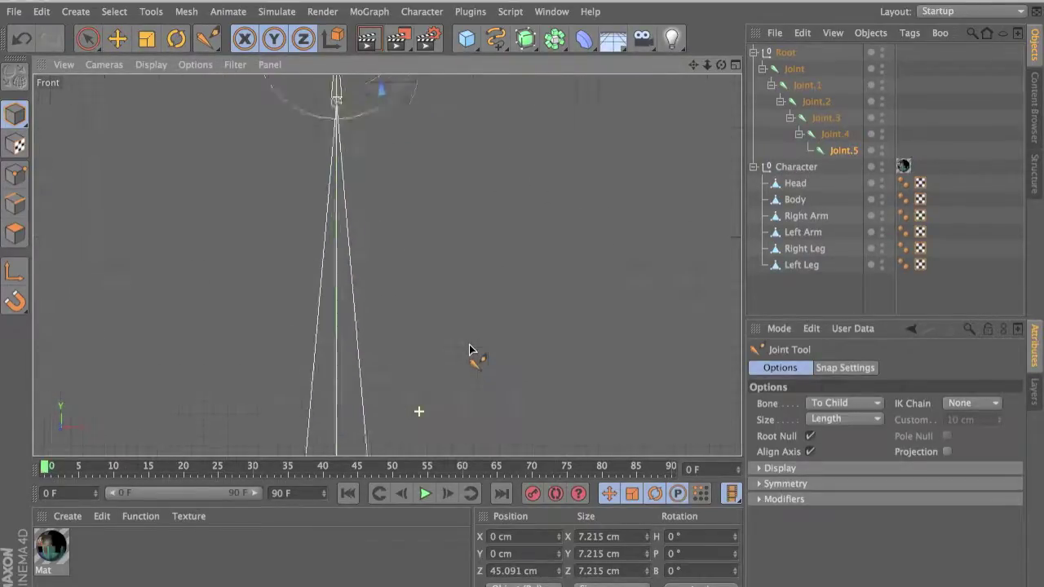
middle_click_drag(348, 229, 494, 557, "alt")
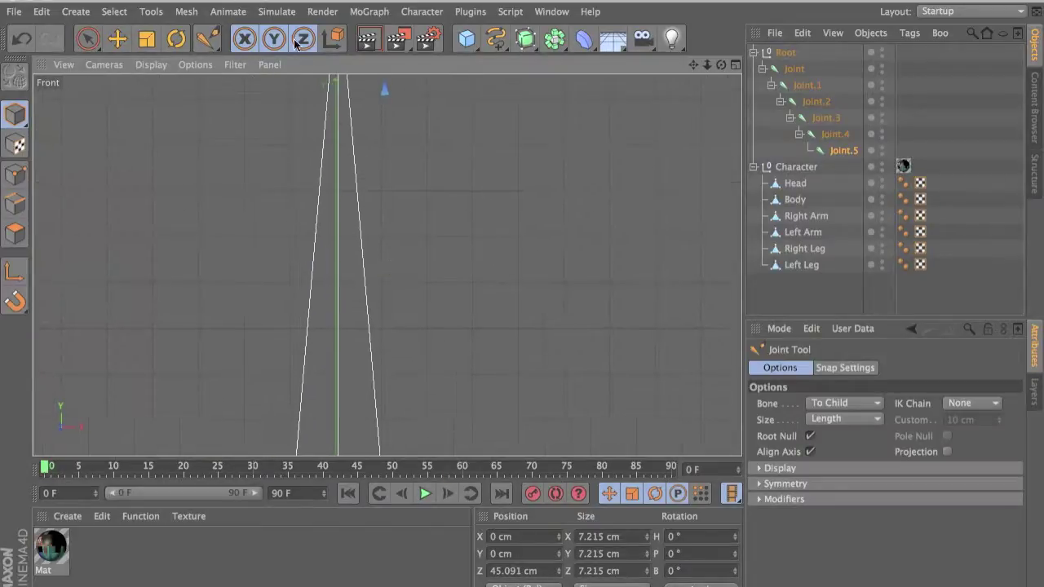
- Select the chain joint just below the body's top edge as the starting point for an arm branch
middle_click_drag(329, 112, 338, 287, "alt")
left_click(346, 159)
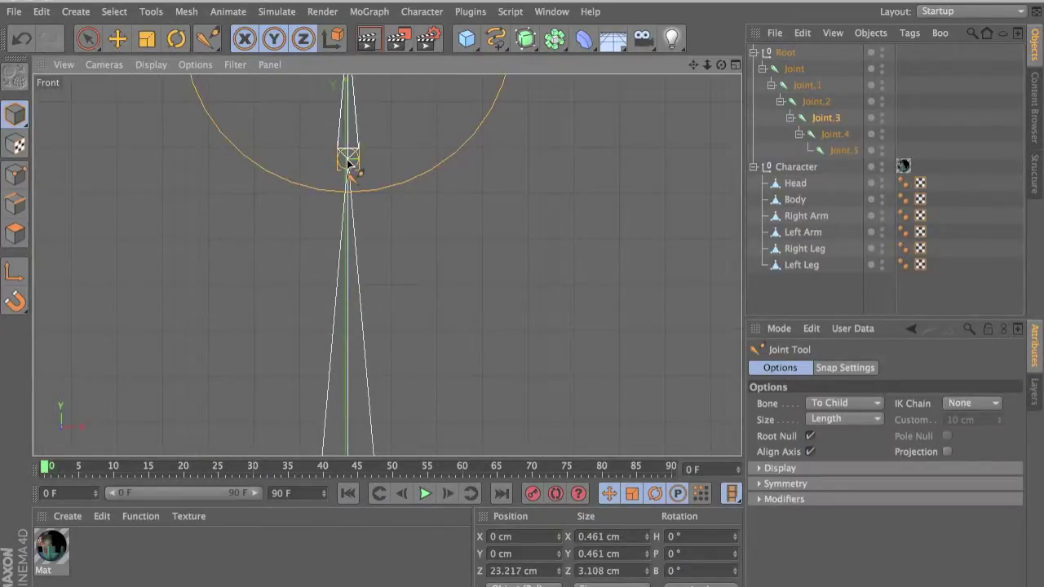
scroll(421, 185, "down", 10)
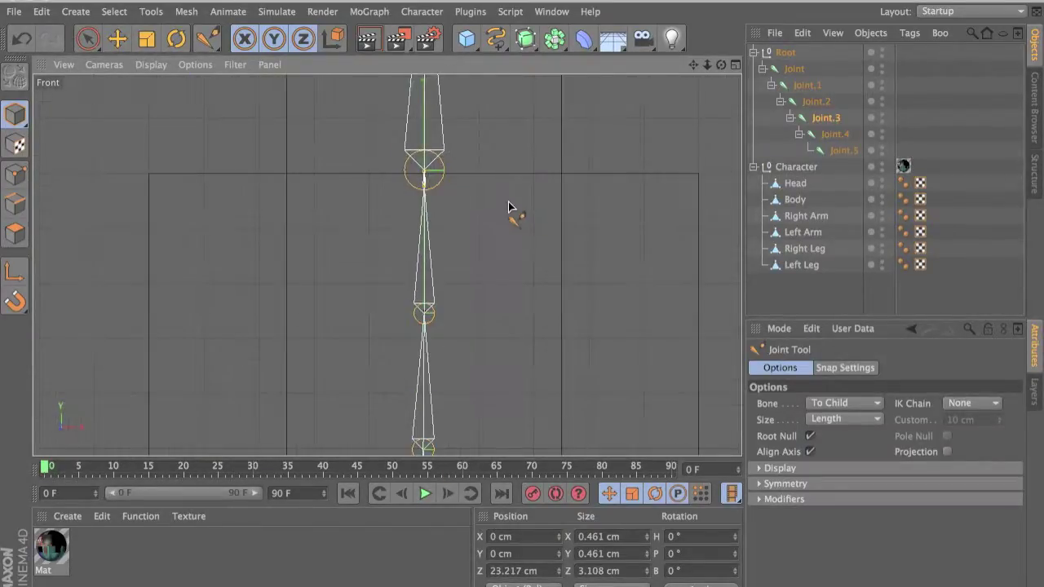
middle_click_drag(508, 203, 428, 203, "alt")
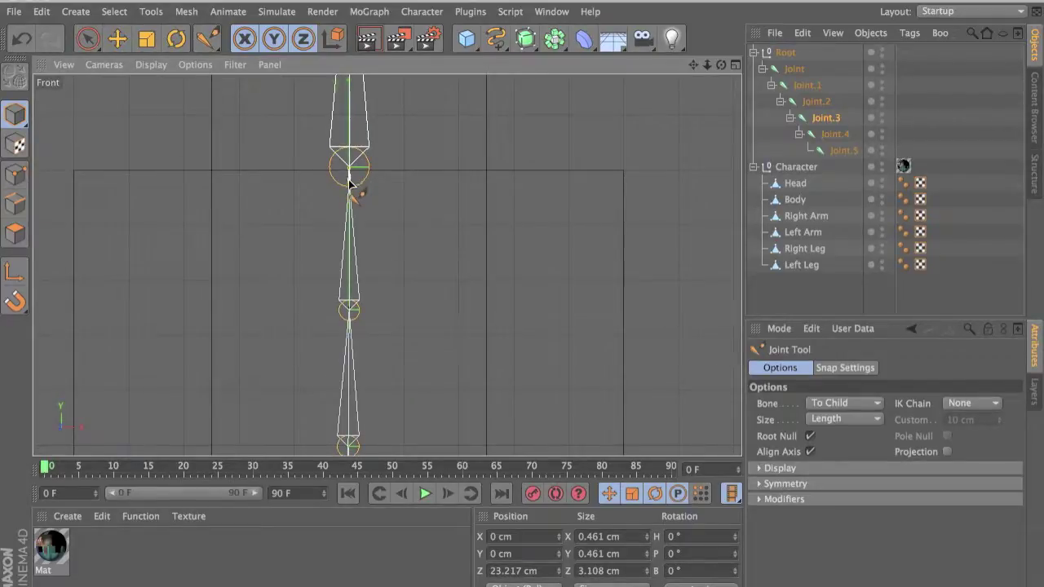
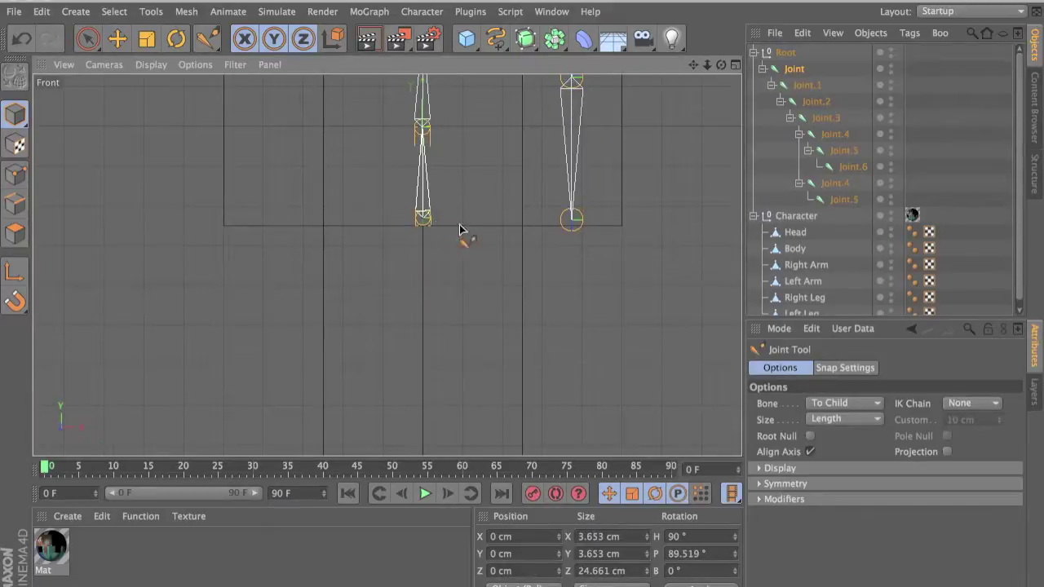
- Branch a hip joint about 12 cm sideways from the pelvis joint and place a knee joint midway down the leg
left_click(472, 219, "ctrl")
left_click(471, 322, "ctrl")
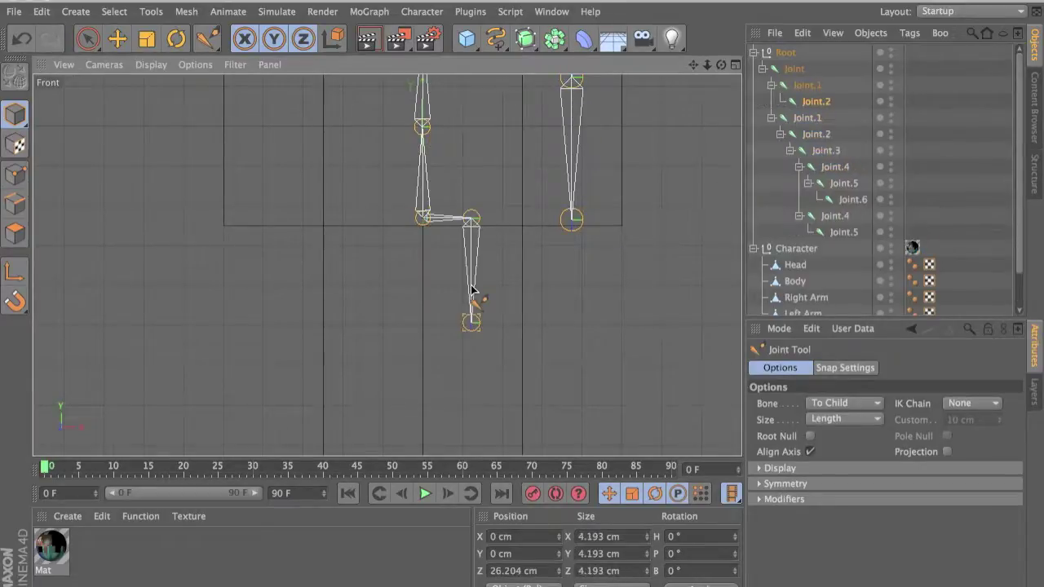
middle_click_drag(508, 284, 510, 193, "alt")
scroll(511, 193, "down", 4)
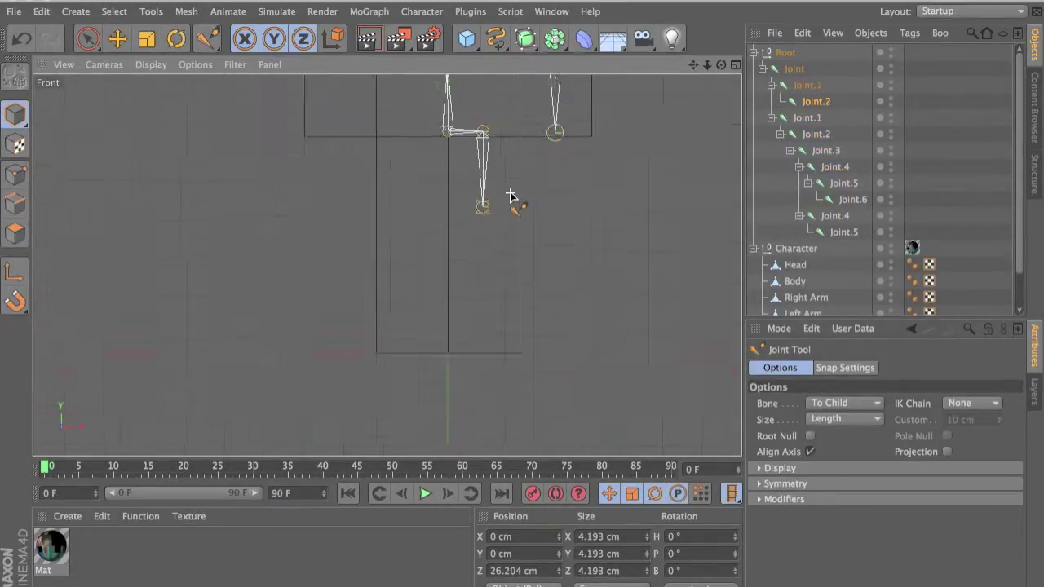
key("super+z")
left_click(493, 223, "ctrl")
- Place the foot joint at the leg's bottom edge and nudge the knee joint slightly down, about 41 cm below the hip
left_click(493, 270, "ctrl")
key("super+z")
left_click(493, 294, "ctrl")
key("super+z")
left_click(493, 292, "ctrl")
left_click_drag(494, 225, 494, 230)
middle_click_drag(503, 148, 502, 287, "alt")
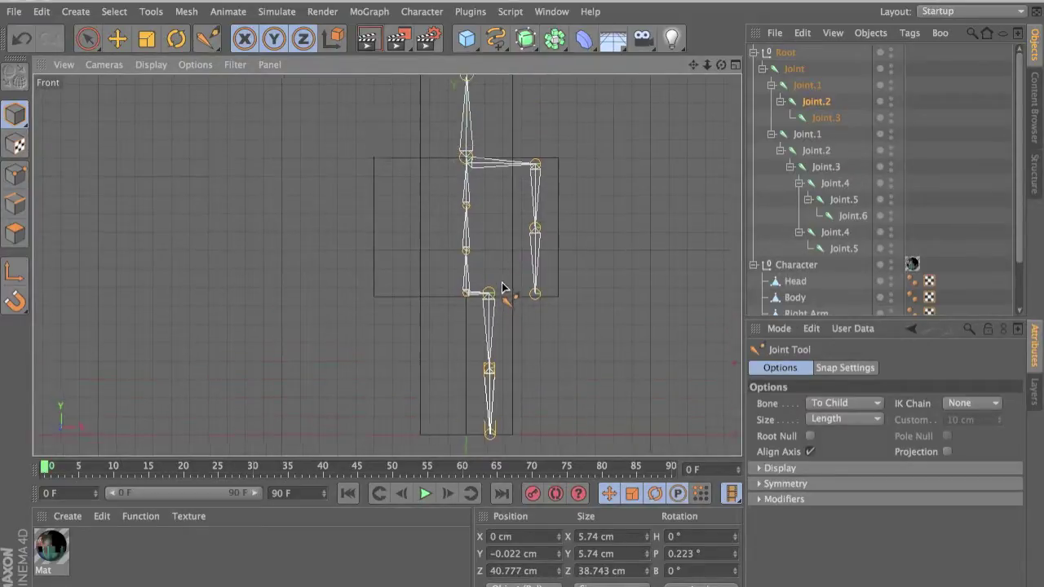
- Mirror the three leg joints and the three arm joints to the character's other side with the Mirror Tool, using the World origin
left_click(807, 85)
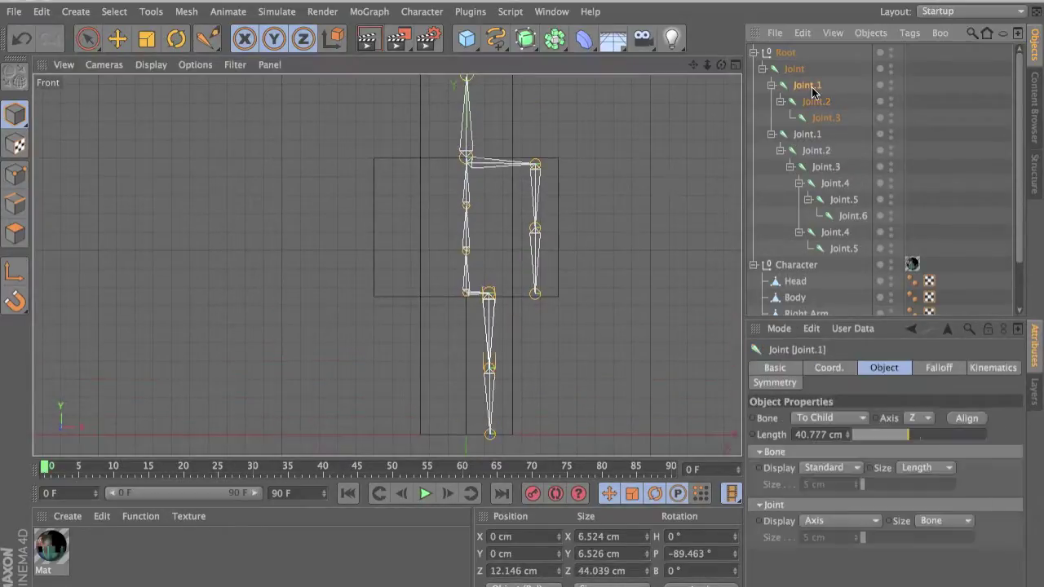
left_click(823, 118, "shift")
scroll(824, 118, "down", 3)
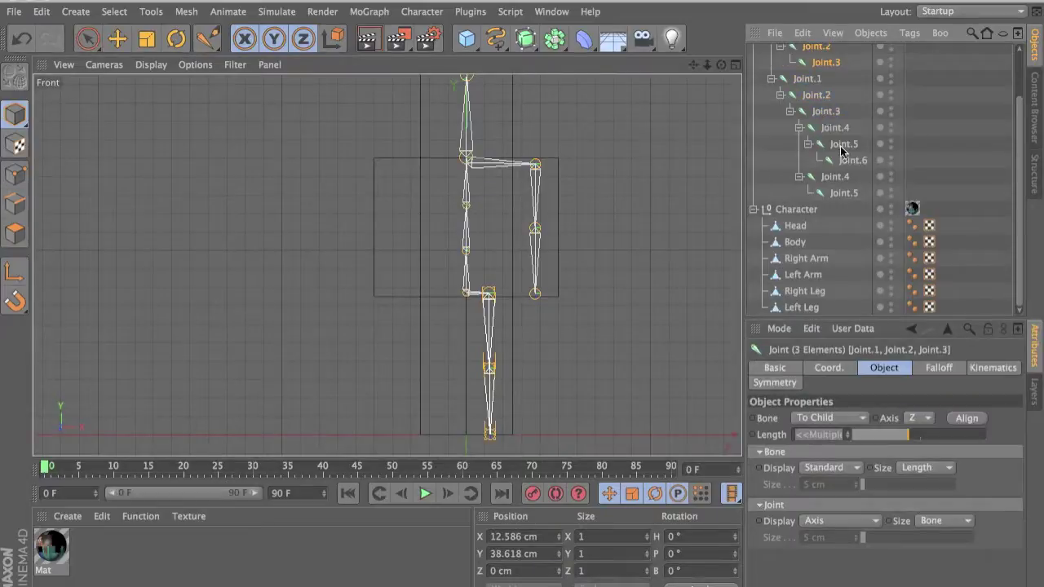
left_click(835, 127, "shift")
left_click(845, 144, "shift")
left_click(853, 161, "shift")
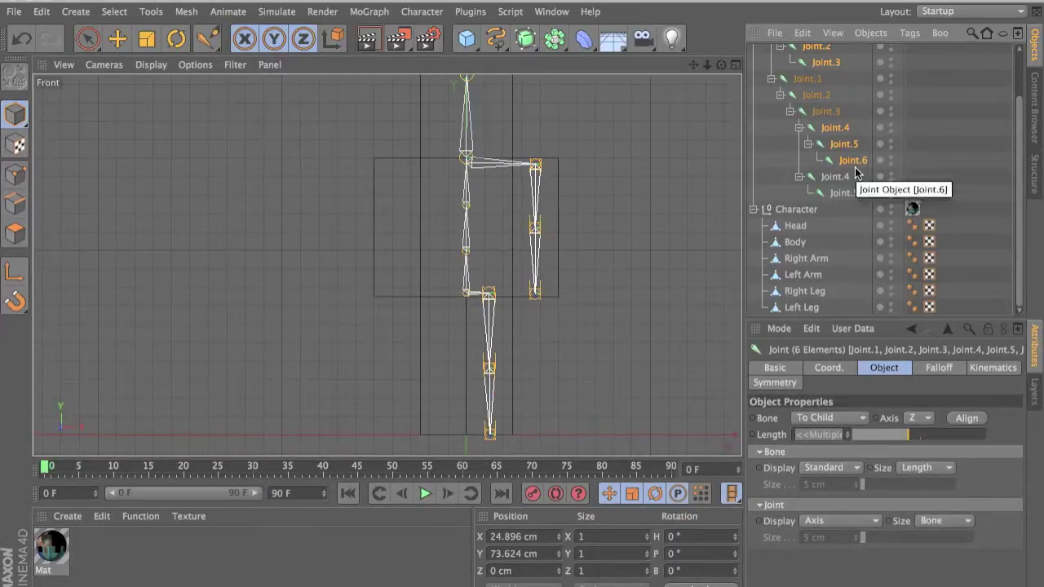
scroll(845, 134, "up", 2)
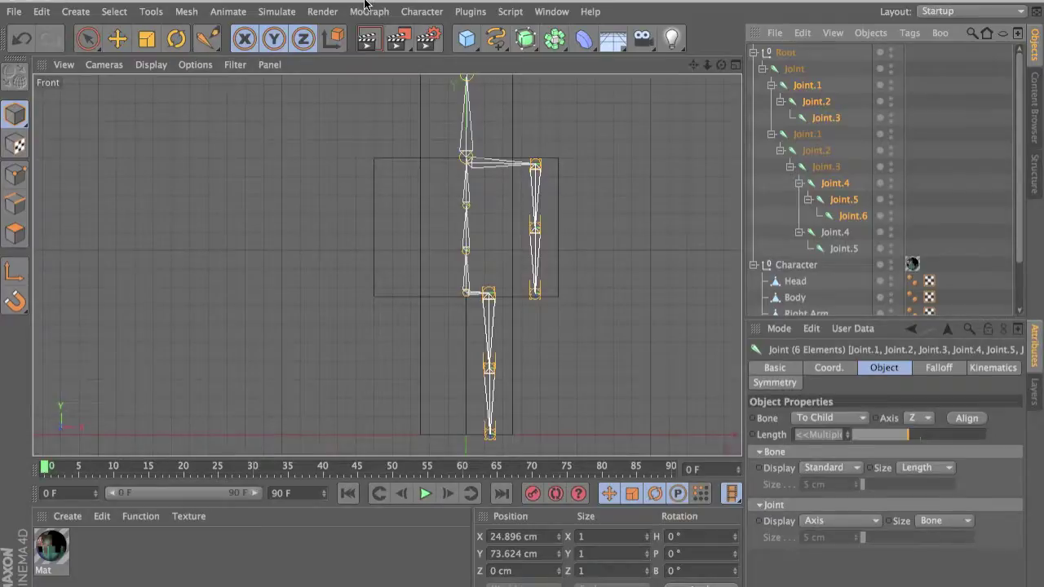
left_click(422, 12)
left_click(466, 200)
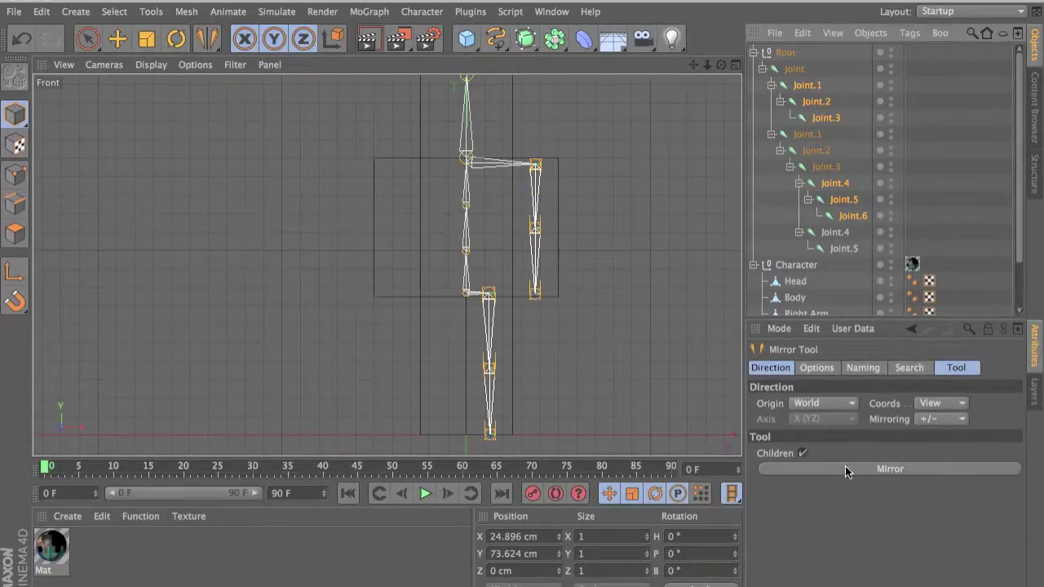
left_click(844, 469)
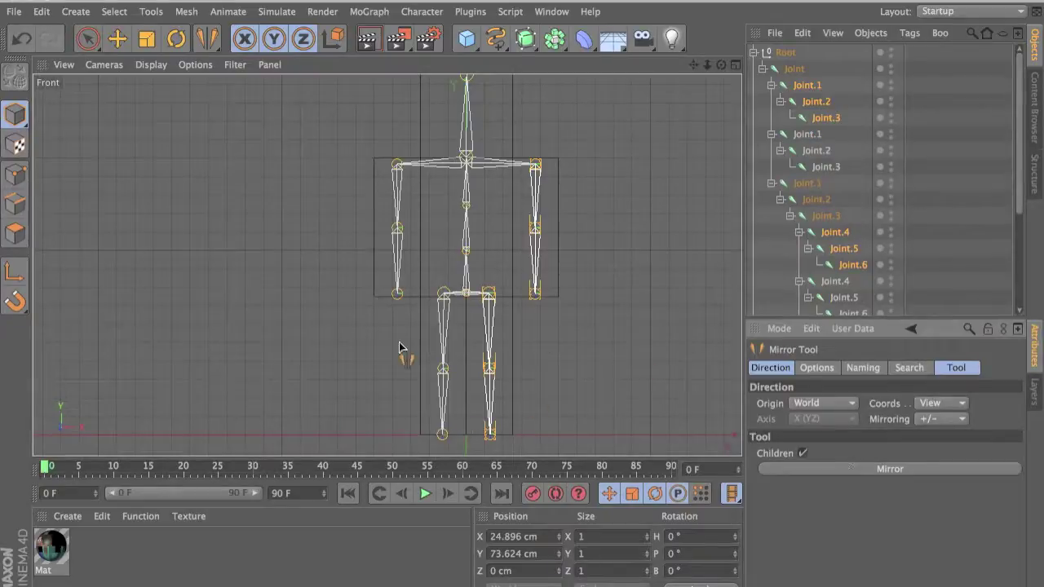
- Rename the skeleton's Root null as Control and nest it inside the Character group above Head
left_click(789, 54)
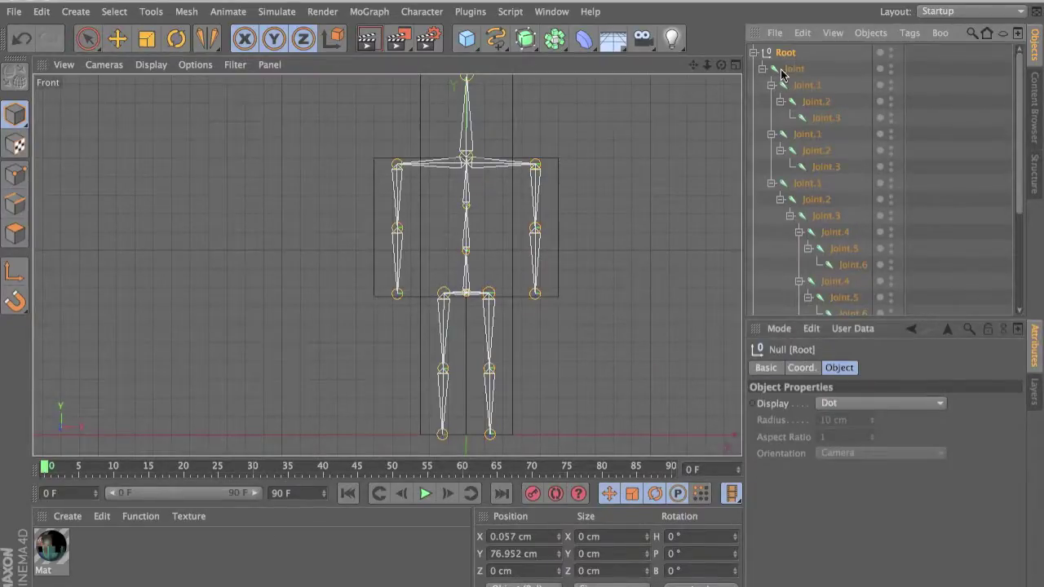
left_click(754, 53)
double_click(787, 54)
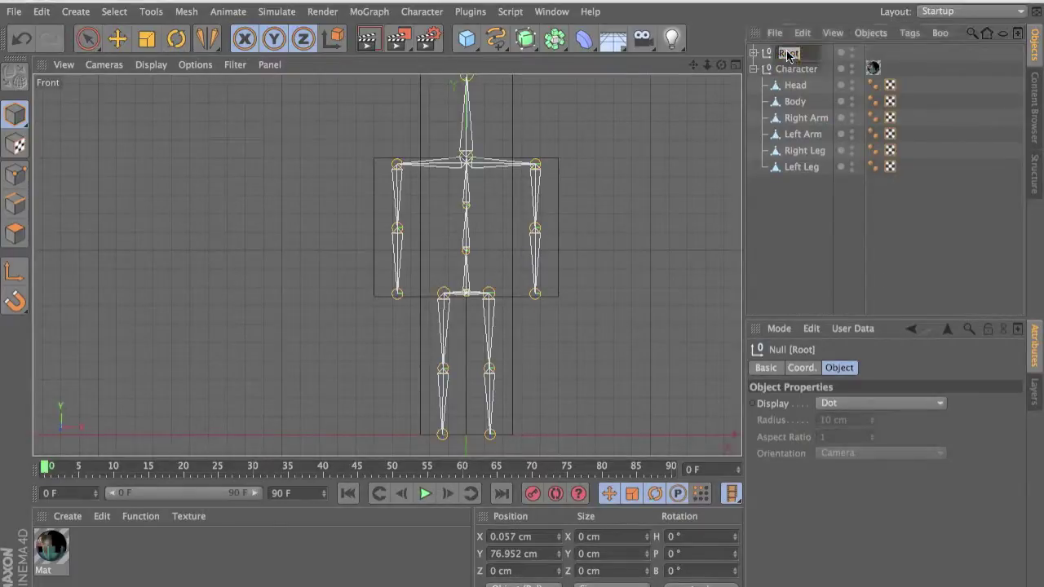
type("V")
type("on")
type("trol")
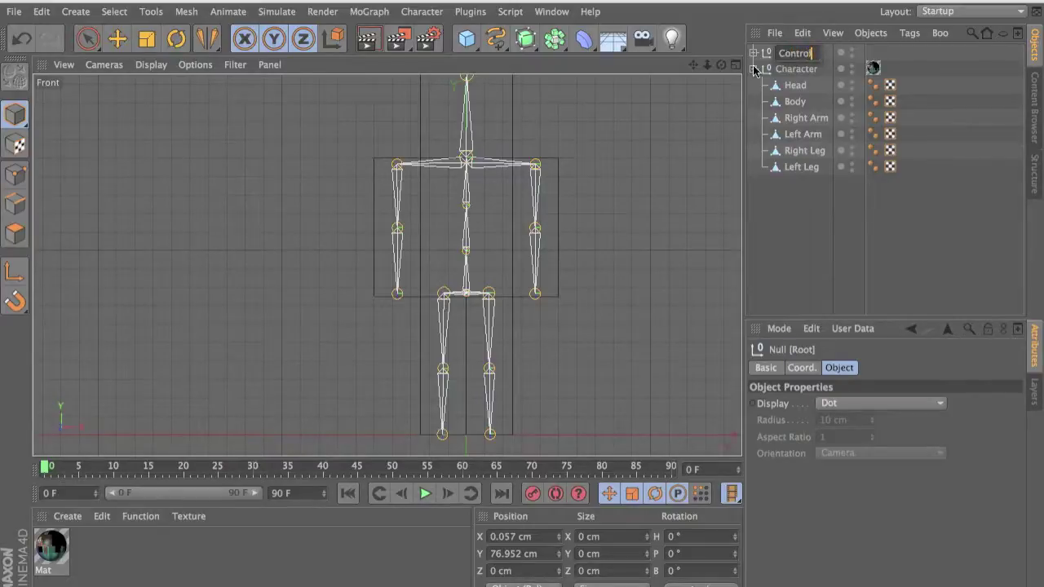
key("Return")
left_click_drag(766, 54, 775, 69)
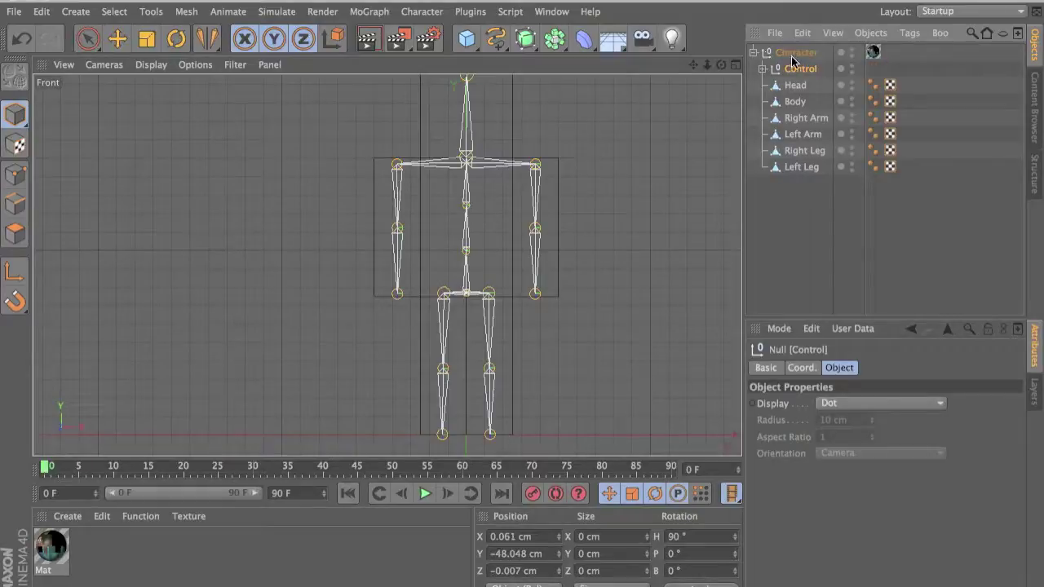
- Group the six parts from Head to Left Leg into one null and name it Body
left_click(797, 84)
left_click(798, 167, "shift")
right_click(797, 145)
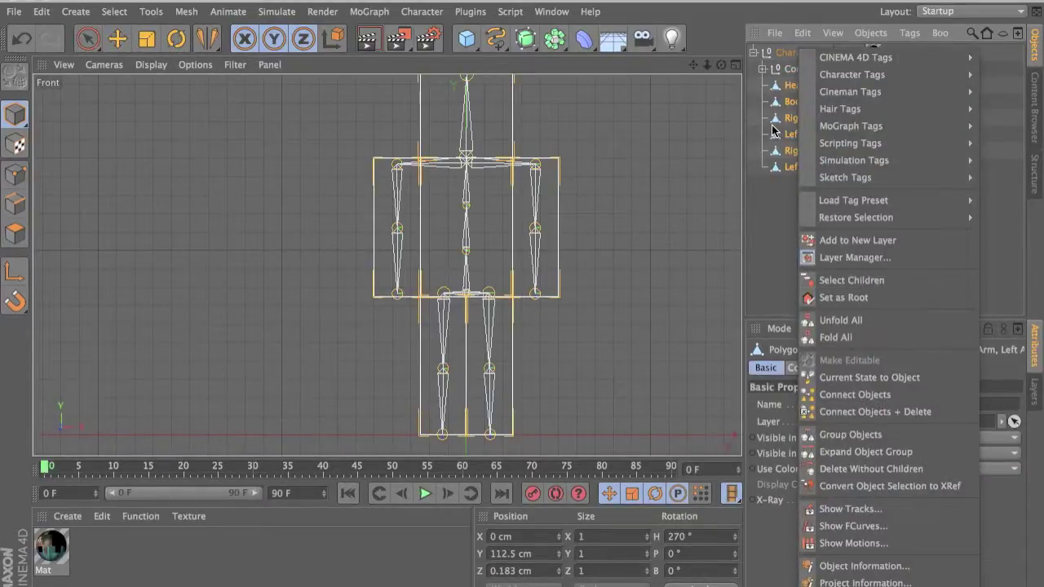
left_click(775, 131)
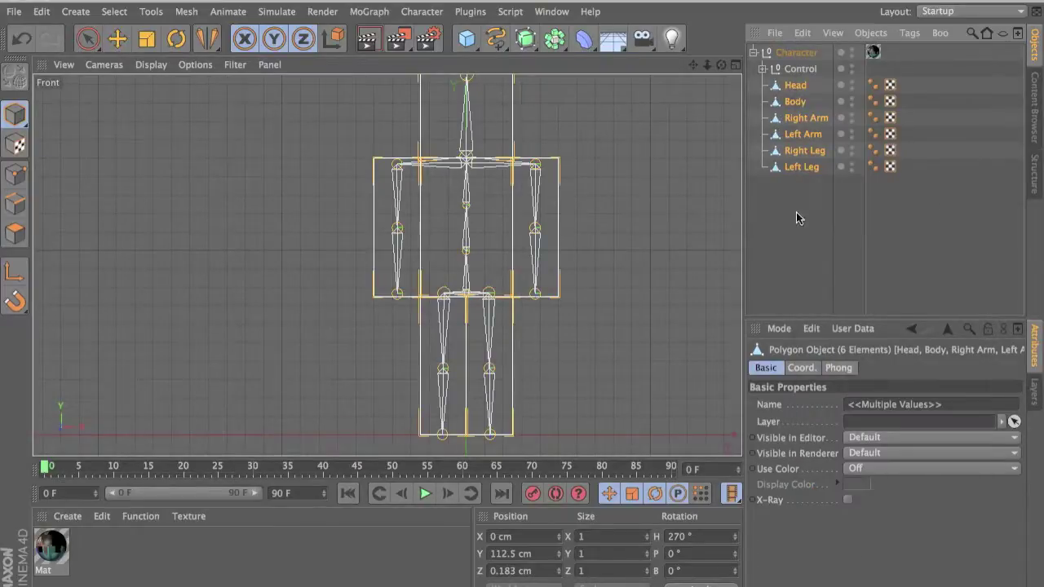
right_click(810, 173)
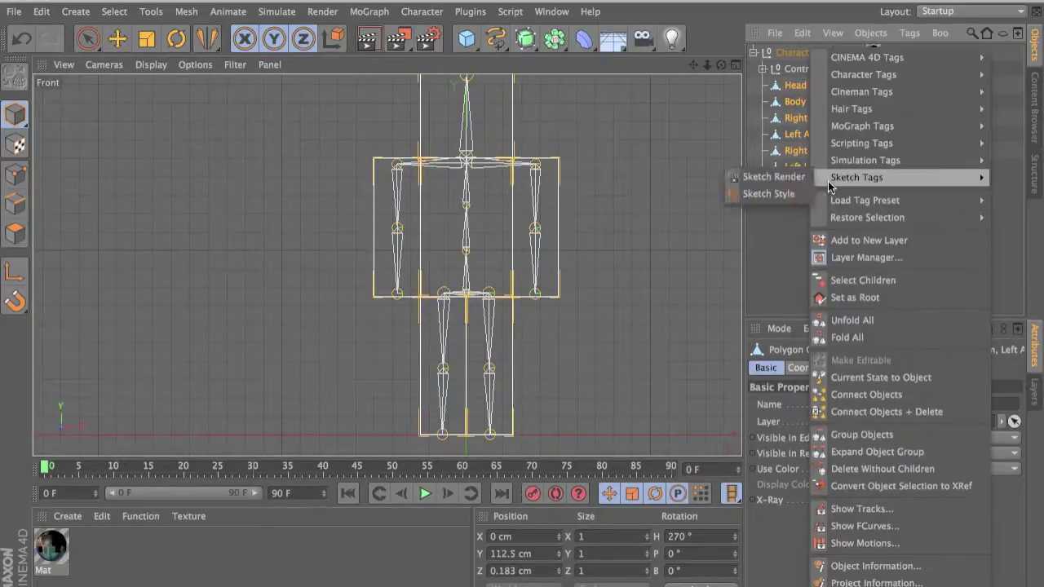
left_click(860, 434)
double_click(795, 86)
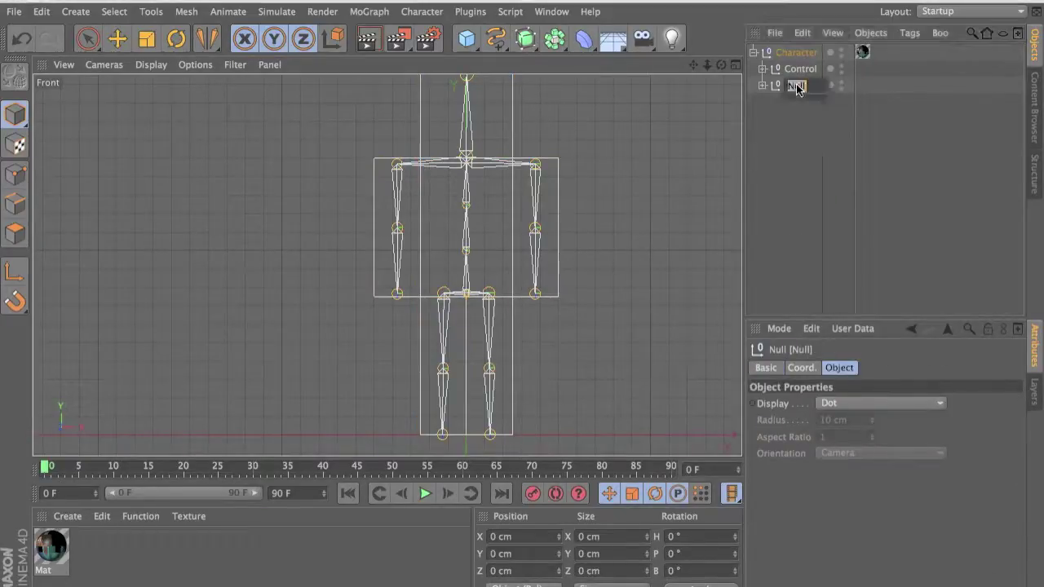
type("Bo")
left_click(795, 102)
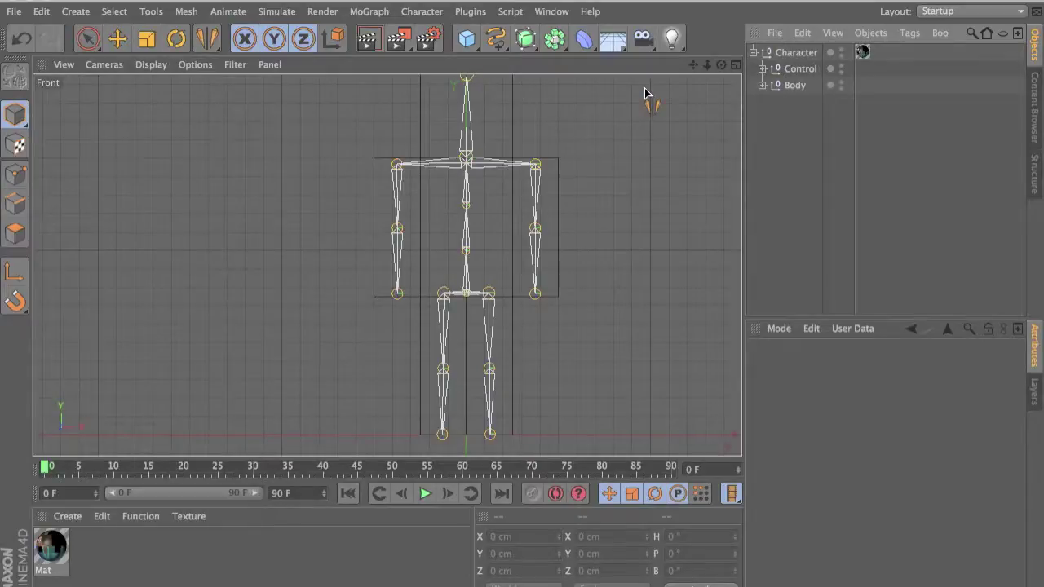
- Switch to the Perspective view and unfold the Control group's joint hierarchy
key("F1")
left_click_drag(366, 201, 340, 206, "alt")
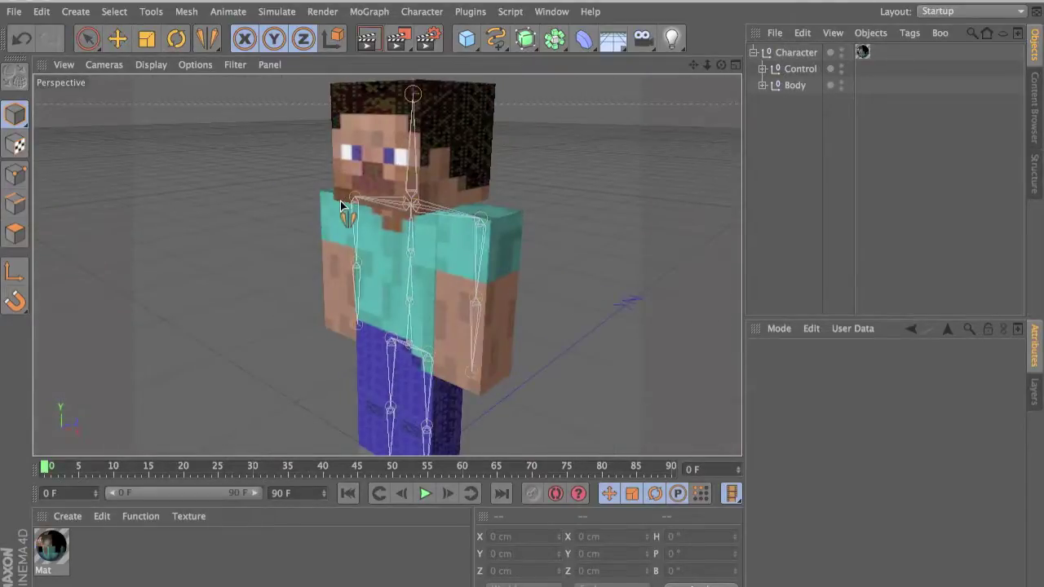
left_click(781, 73)
left_click(762, 68, "ctrl")
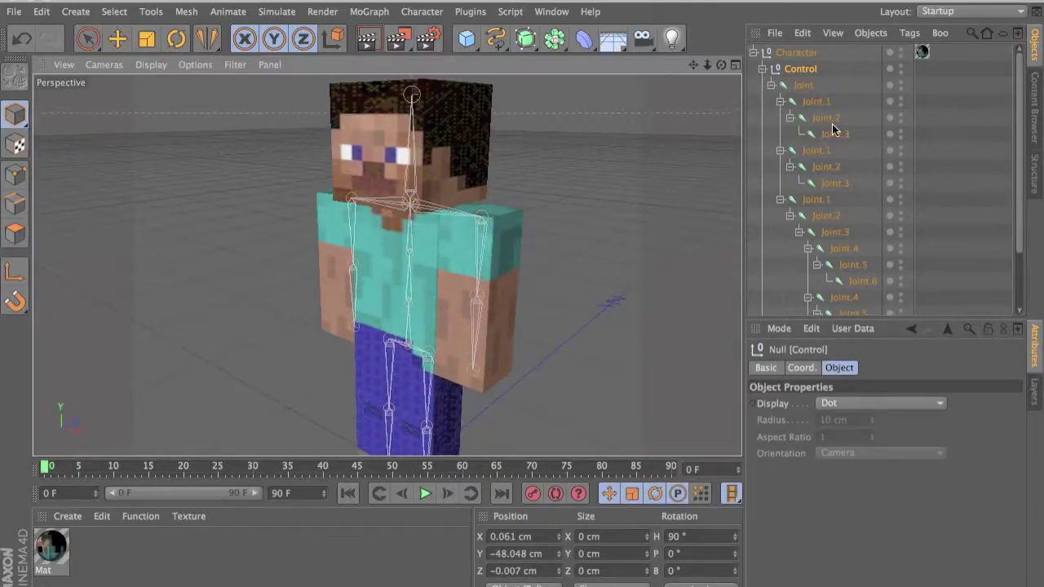
- Activate the Live Selection tool and unfold the Body group to list its parts
left_click(818, 101)
left_click(88, 38)
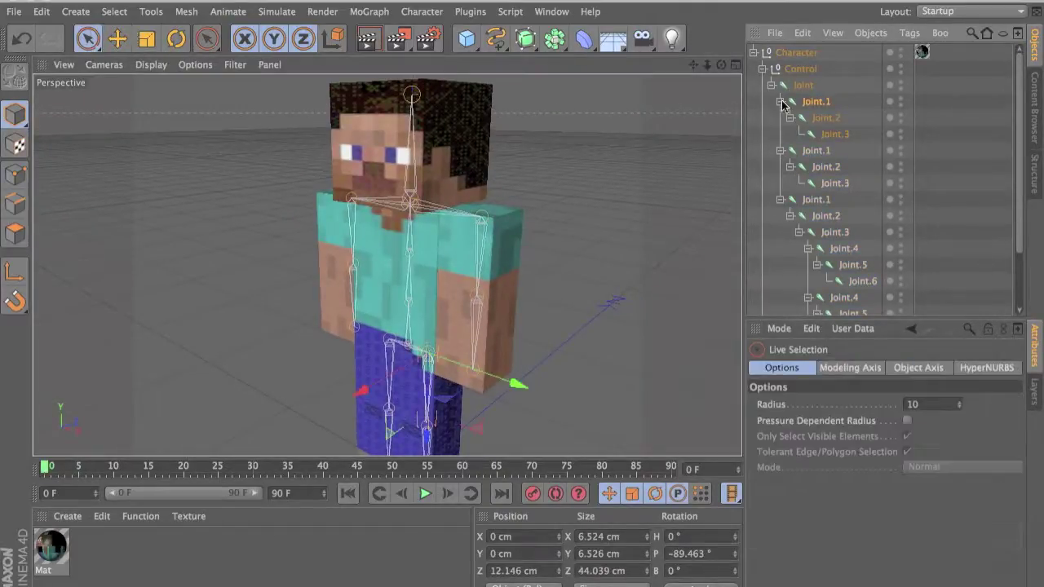
left_click(835, 136, "shift")
scroll(848, 201, "down", 3)
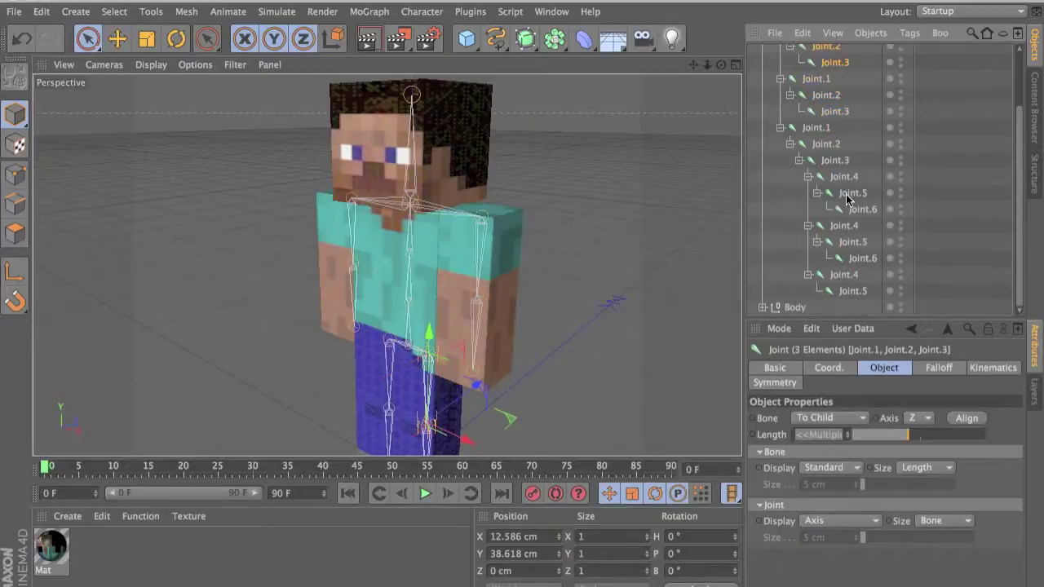
left_click(762, 307)
scroll(765, 299, "down", 4)
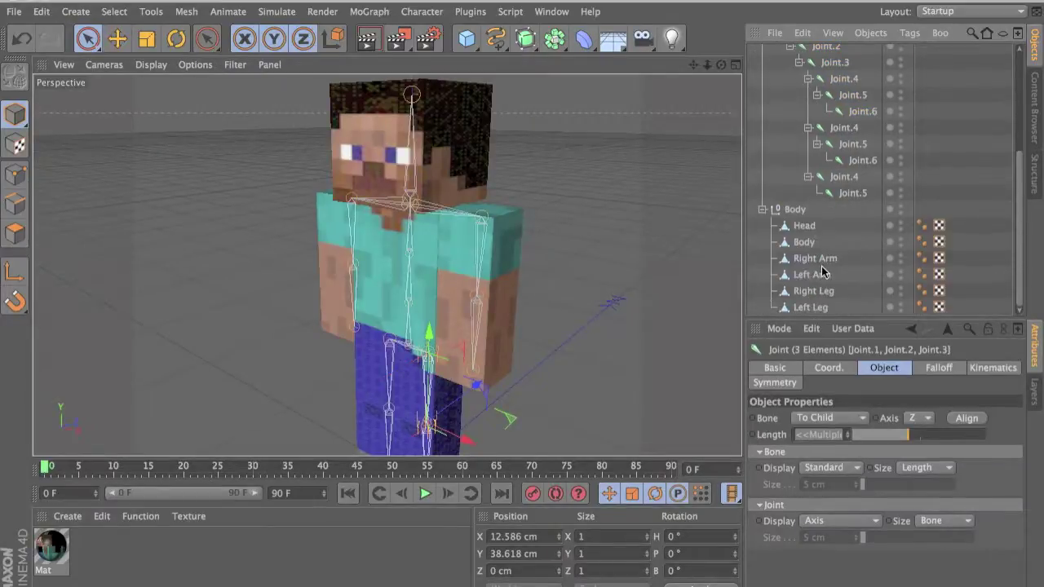
left_click(803, 226)
left_click(810, 306, "shift")
left_click_drag(577, 260, 659, 290, "alt")
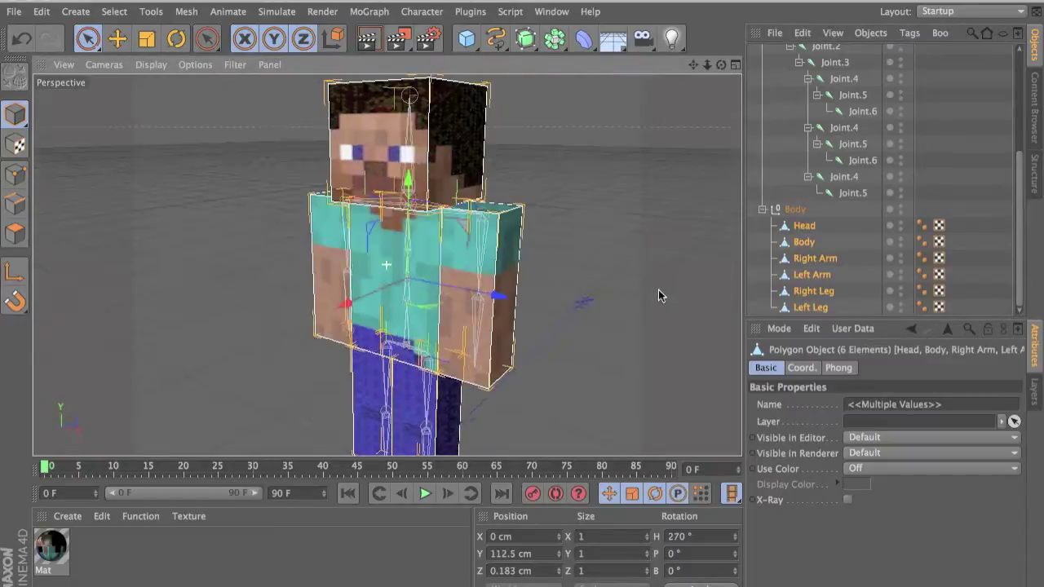
scroll(659, 290, "down", 1)
left_click(658, 289)
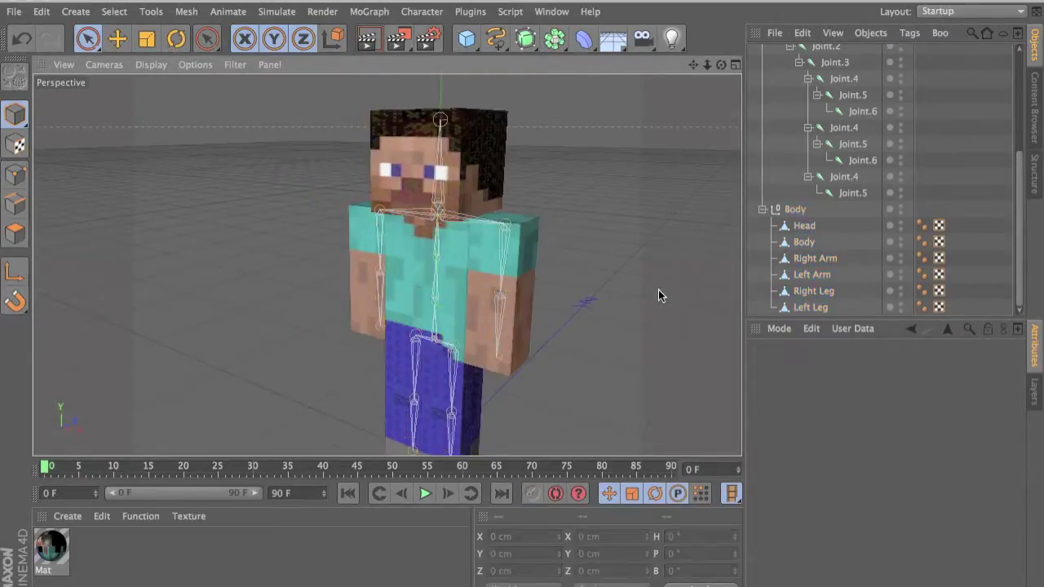
- Subdivide all six body parts from Head to Left Leg with a subdivision of 3, leaving HyperNURBS Subdivide off
left_click(813, 226)
left_click(813, 307, "shift")
left_click(422, 11)
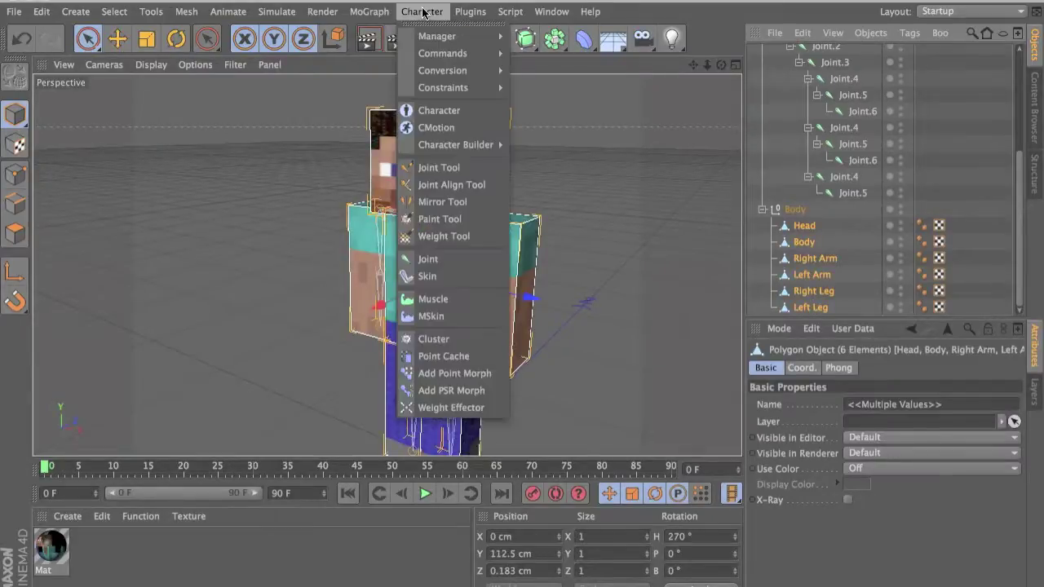
mouse_move(226, 13)
mouse_move(186, 12)
mouse_move(204, 53)
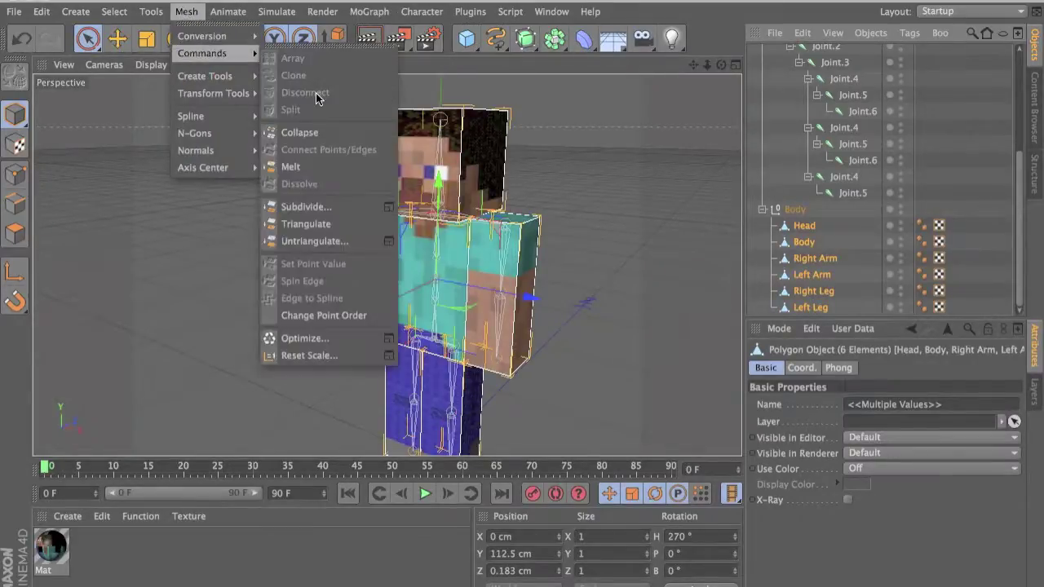
left_click(388, 209)
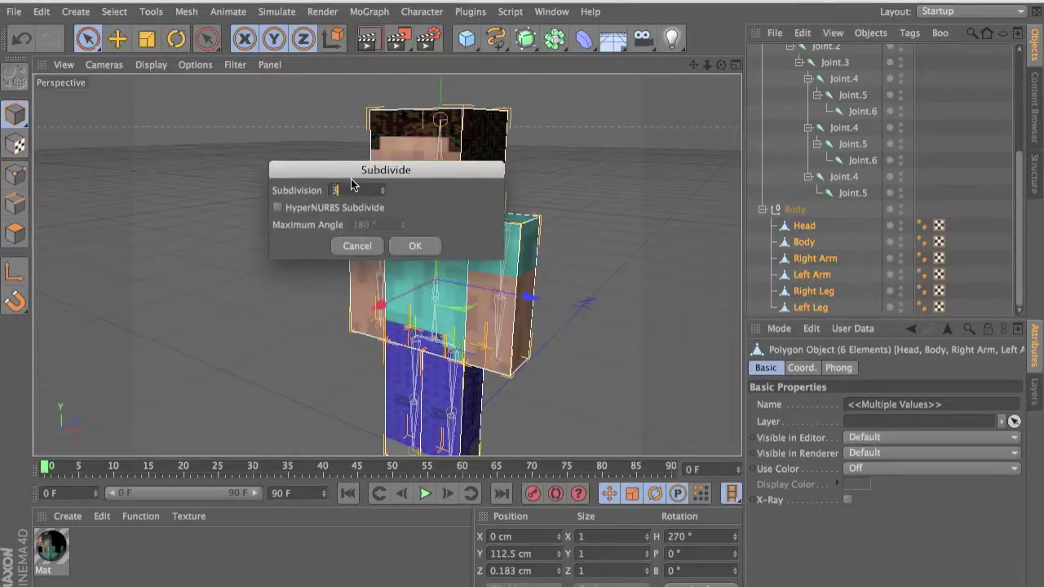
key("Return")
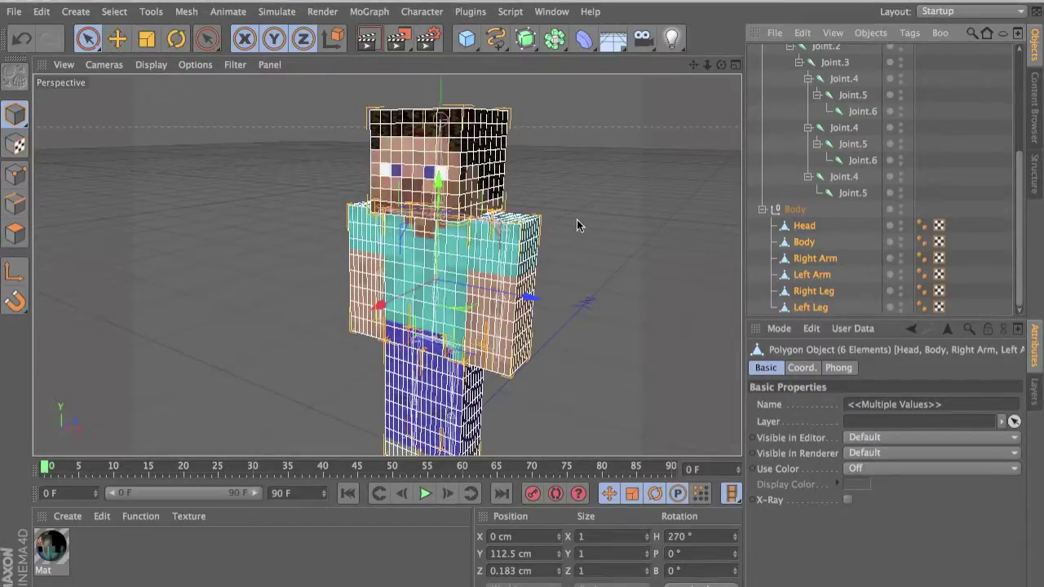
- Detach the Character commands as a floating palette and bind the Left Leg mesh to the first leg chain, Joint.1 to Joint.3
left_click(843, 128)
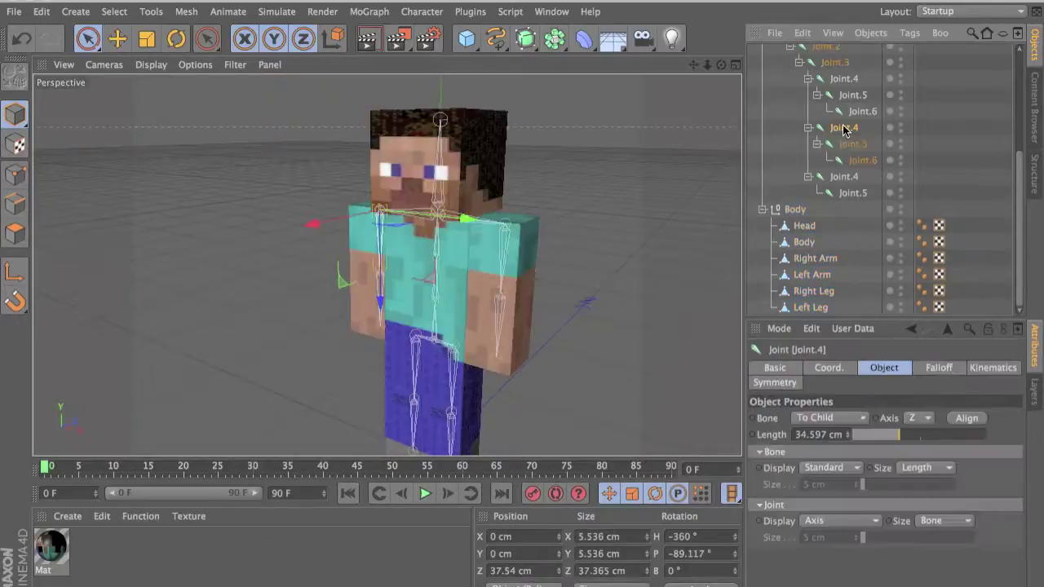
scroll(845, 131, "up", 5)
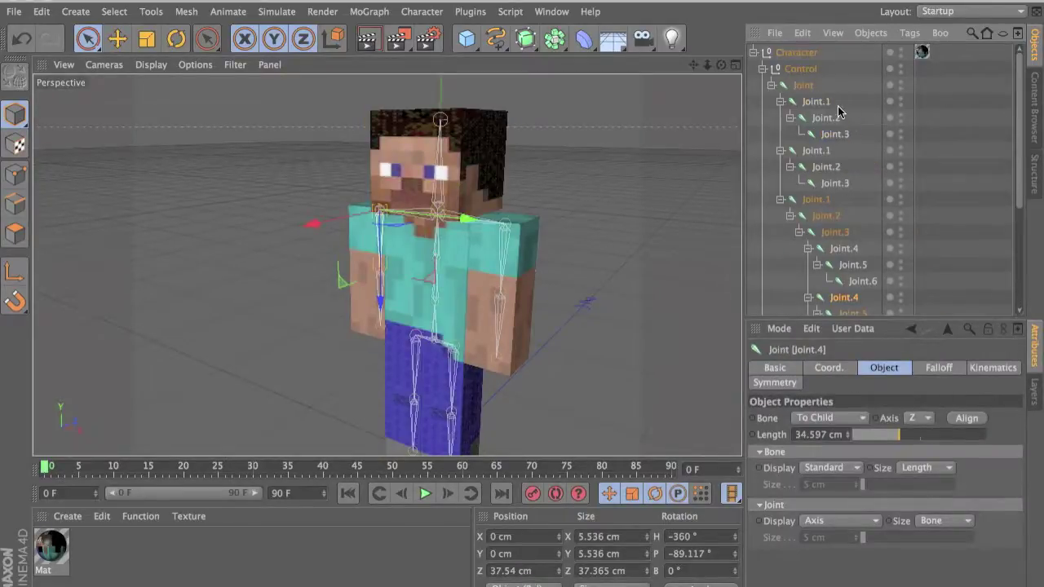
left_click(838, 105)
left_click(835, 134, "shift")
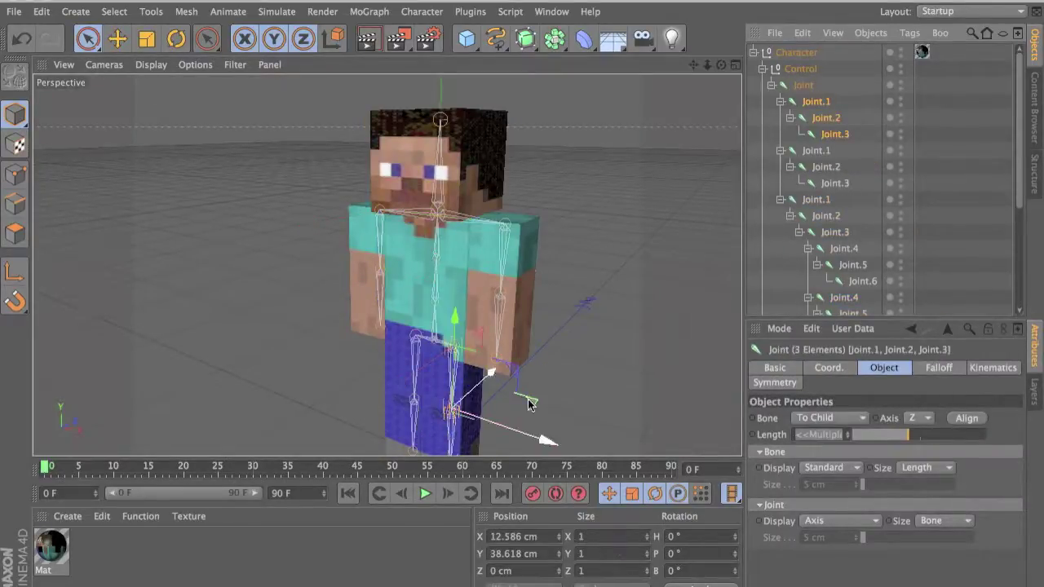
scroll(844, 236, "down", 5)
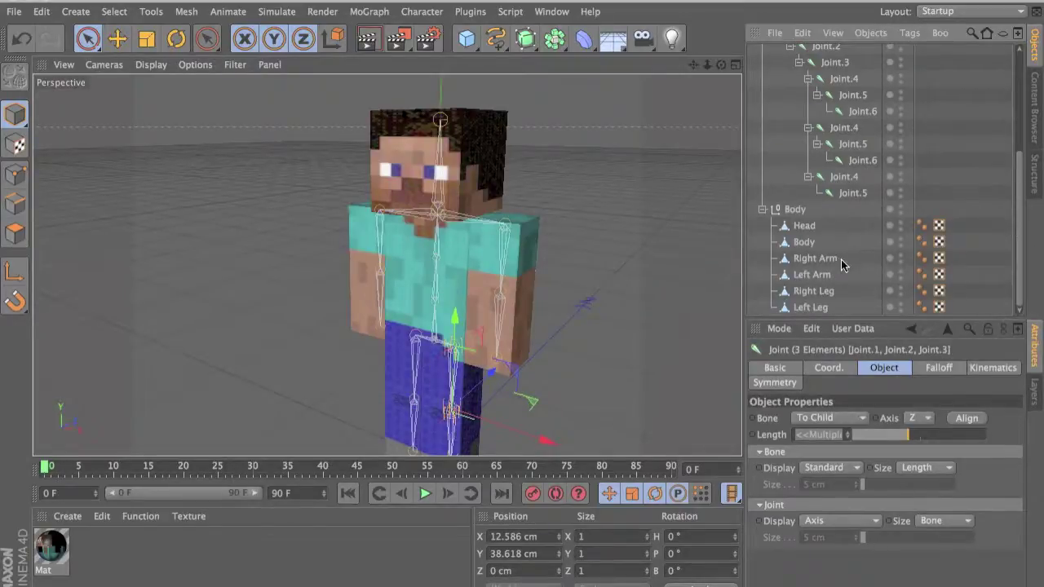
left_click(809, 308, "ctrl")
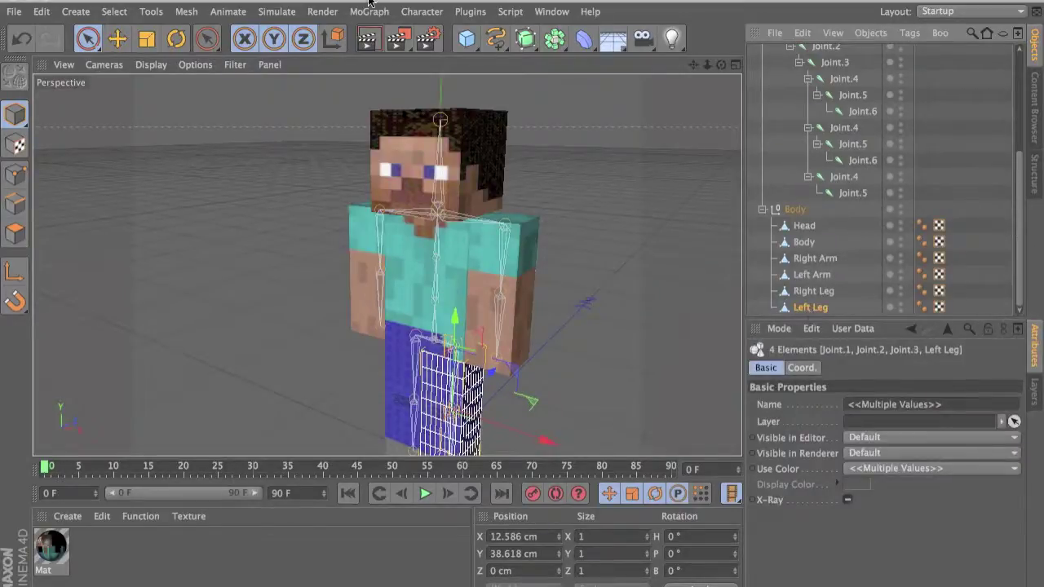
left_click(421, 11)
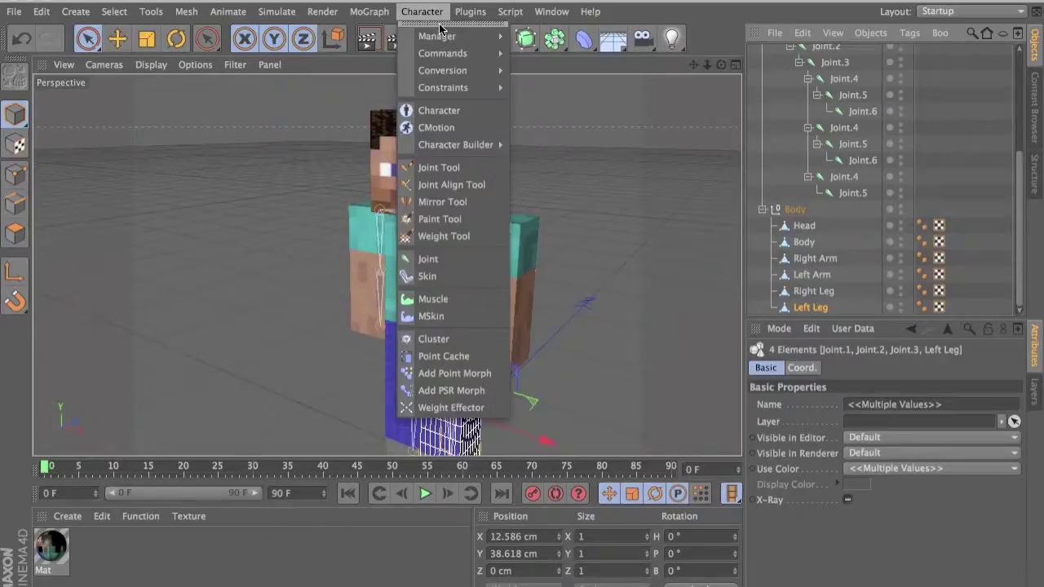
left_click(439, 25)
left_click_drag(503, 19, 697, 92)
left_click(428, 12)
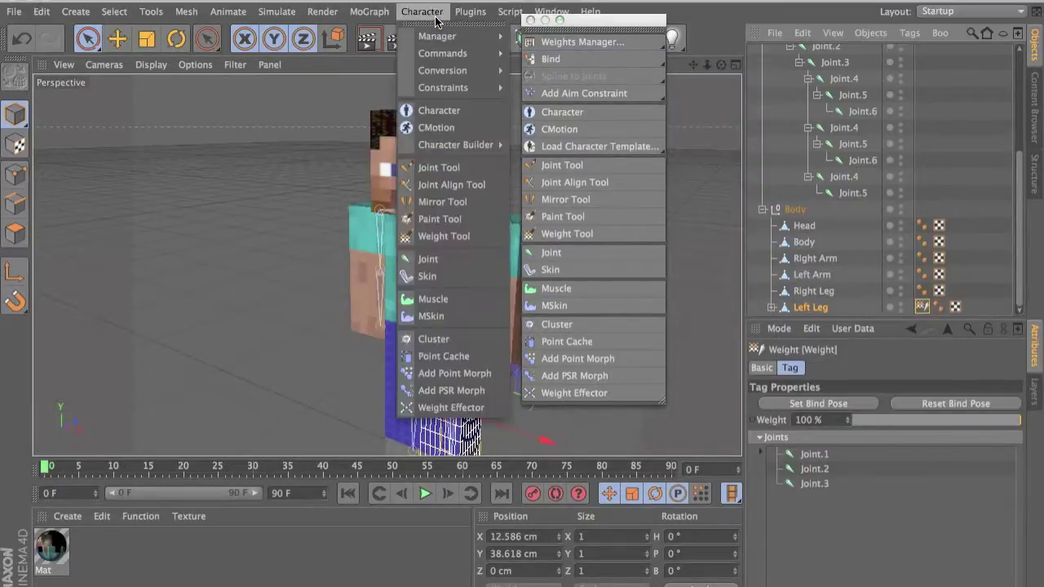
mouse_move(444, 53)
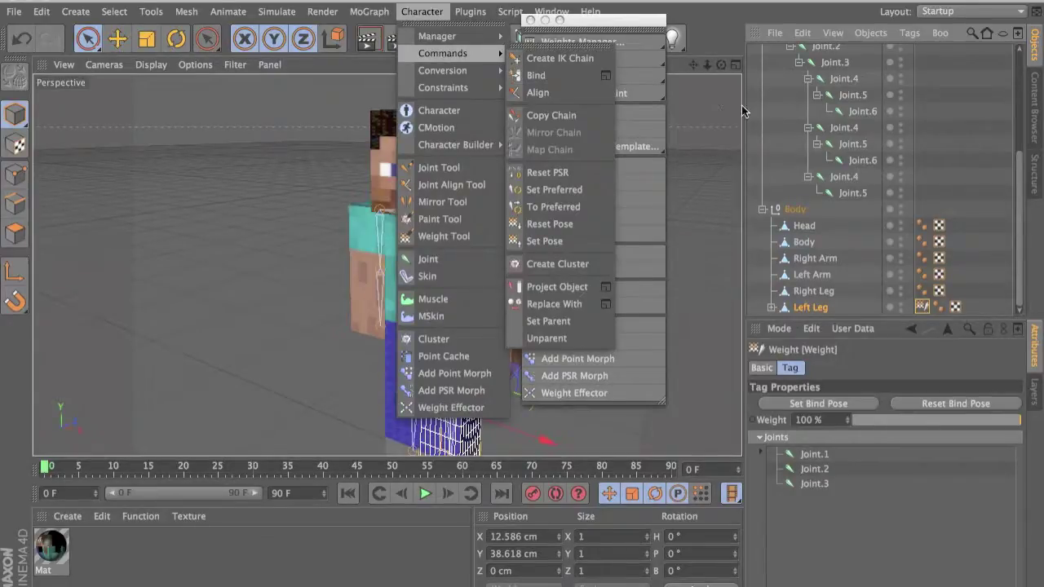
- Bind the Right Leg mesh to the second leg chain, Joint.1 to Joint.3
left_click(822, 277)
left_click(815, 291)
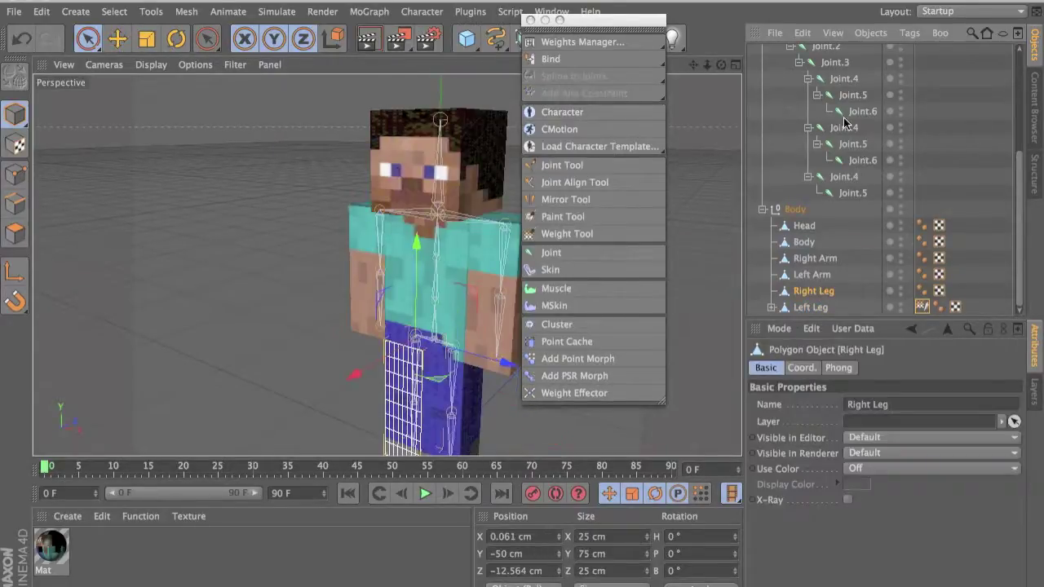
scroll(848, 122, "up", 5)
left_click(816, 151, "ctrl")
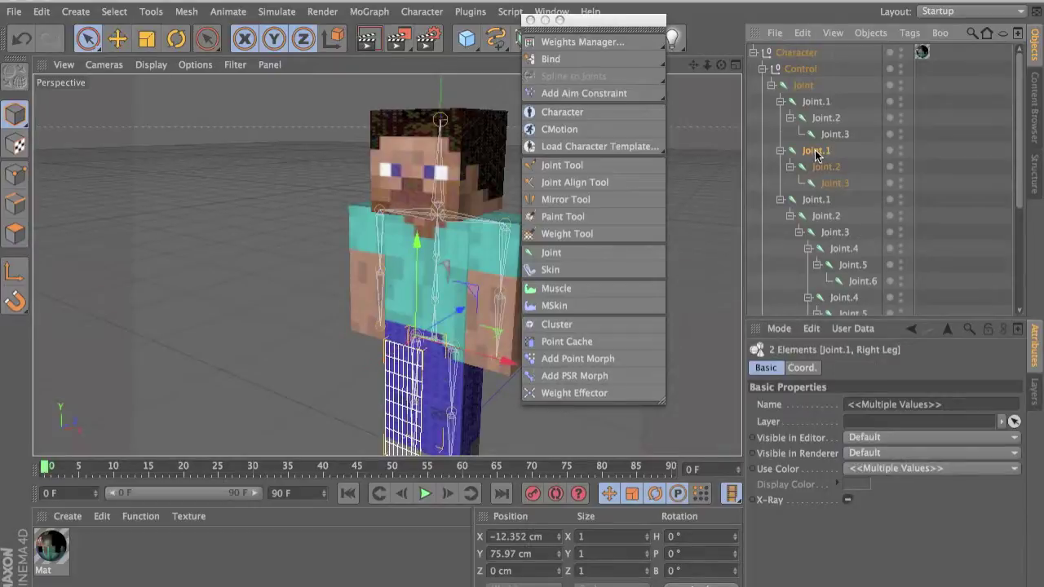
left_click(826, 166, "ctrl")
left_click(824, 176, "ctrl")
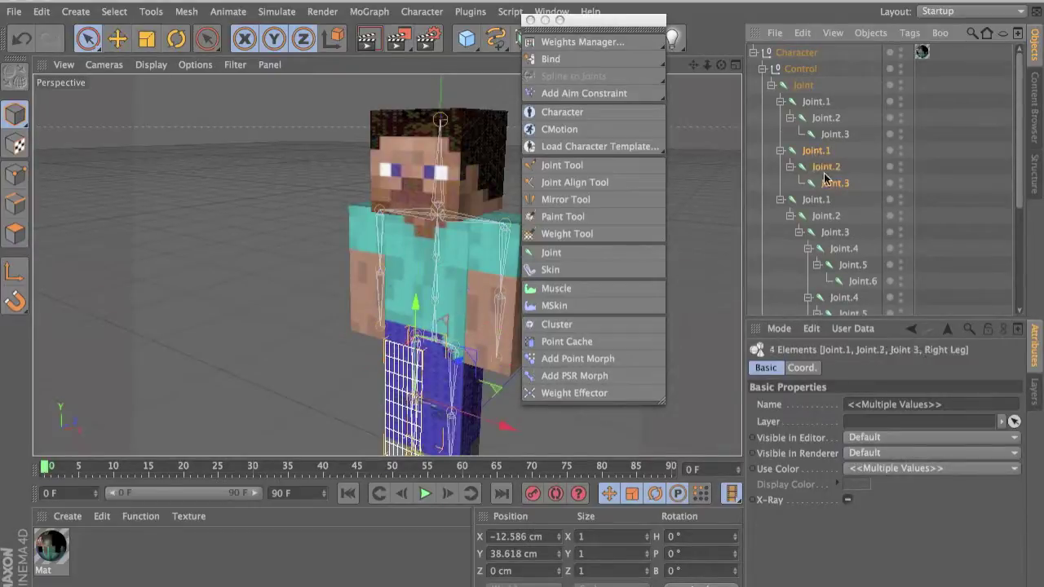
left_click(595, 58)
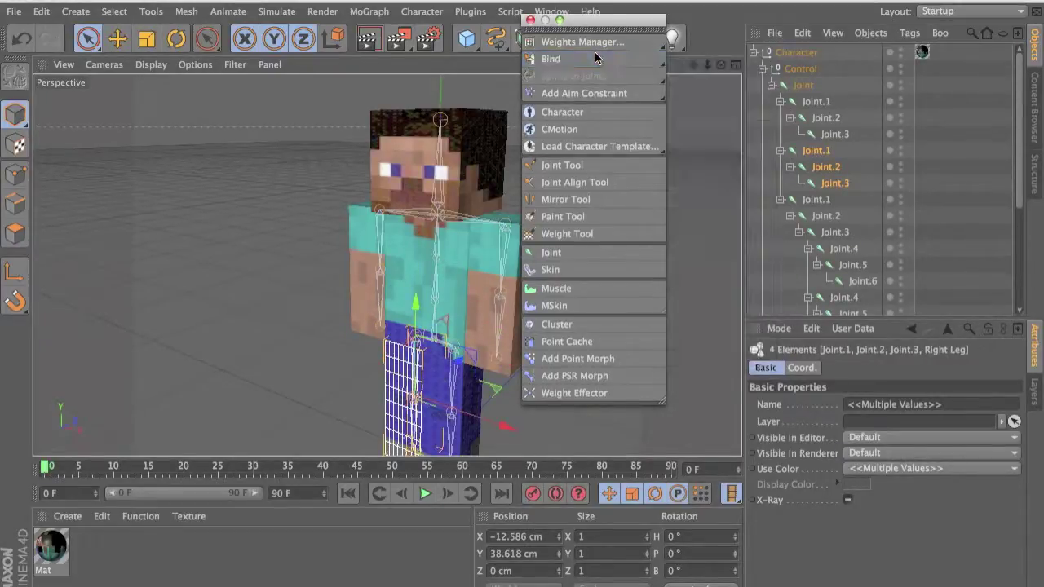
left_click(590, 60)
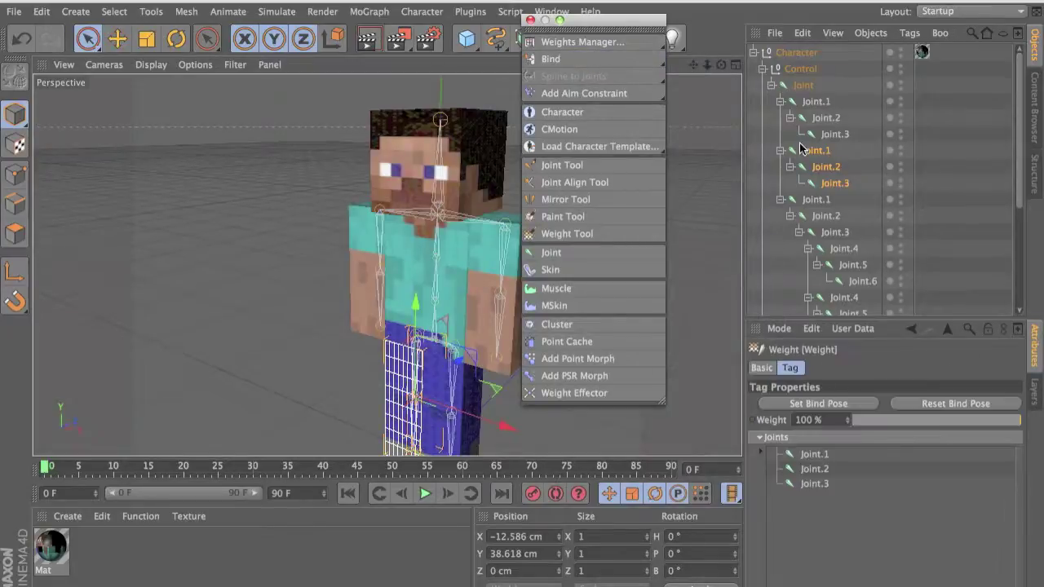
- Bind the Right Arm mesh to the second arm chain, Joint.4 to Joint.6
scroll(800, 148, "down", 5)
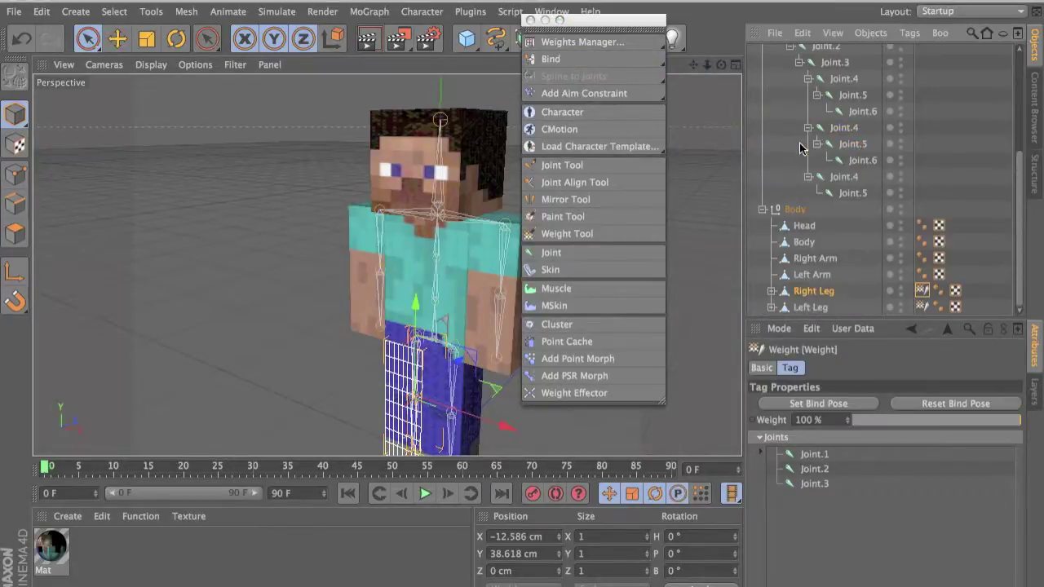
left_click(850, 131)
left_click(855, 141, "ctrl")
left_click(864, 168)
left_click(863, 160)
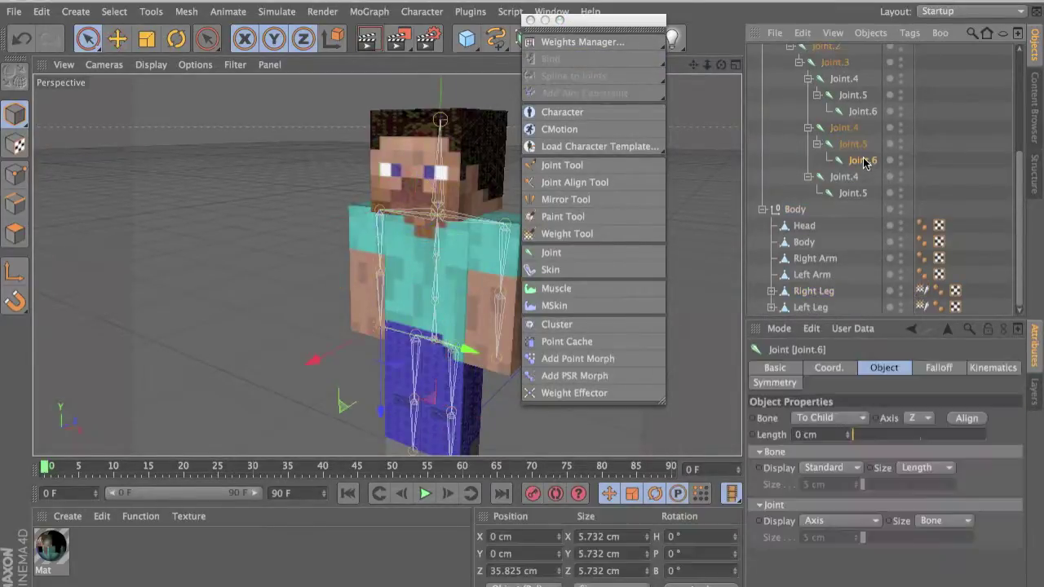
left_click(849, 133, "ctrl")
left_click(849, 143, "ctrl")
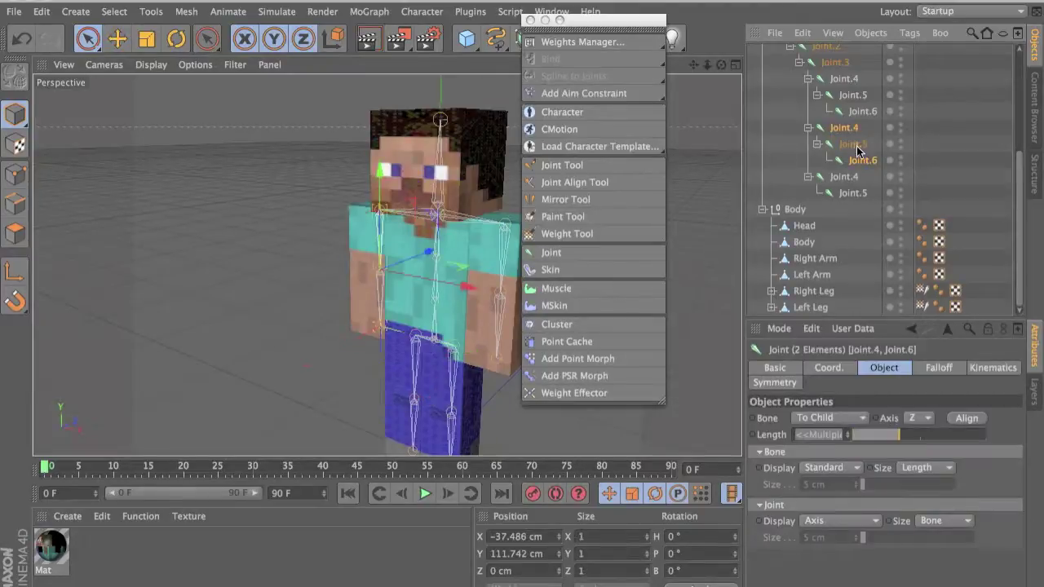
left_click(817, 259, "ctrl")
left_click(575, 58)
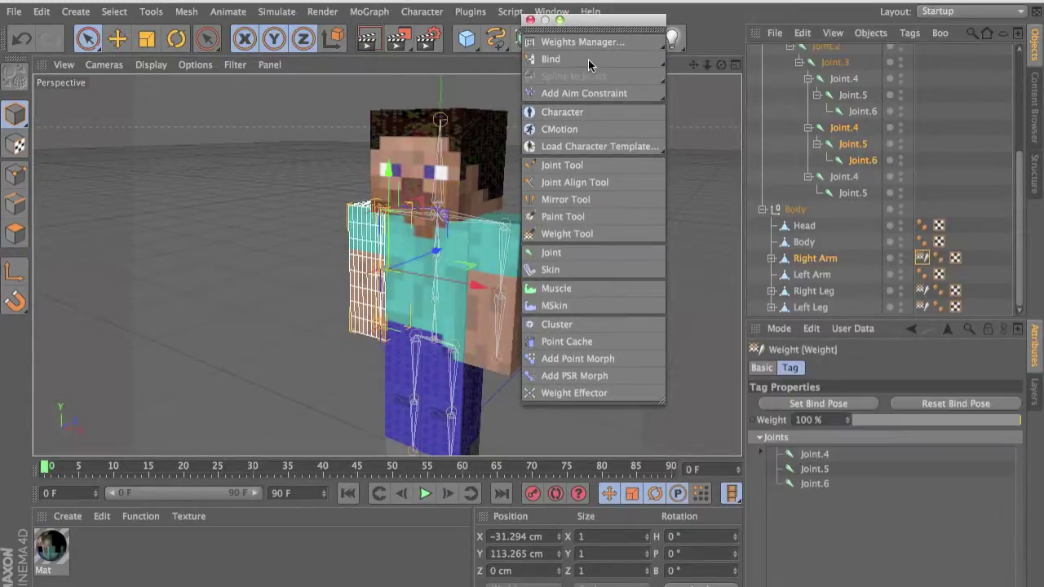
- Bind the Left Arm mesh to the first arm chain, Joint.4 to Joint.6
left_click(787, 275)
left_click(856, 95, "ctrl")
left_click(863, 111, "ctrl")
left_click(845, 78, "ctrl")
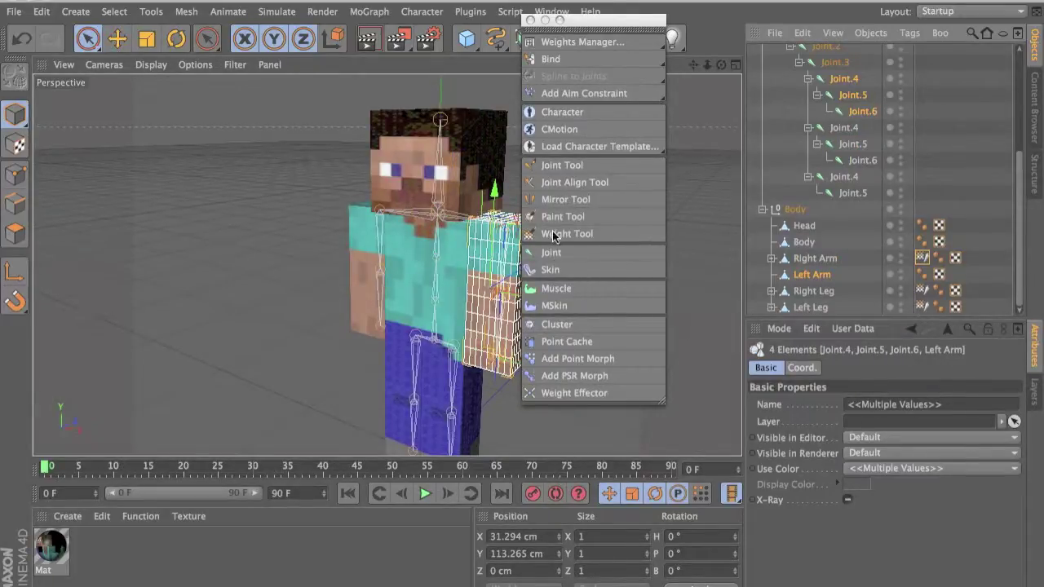
left_click(551, 61)
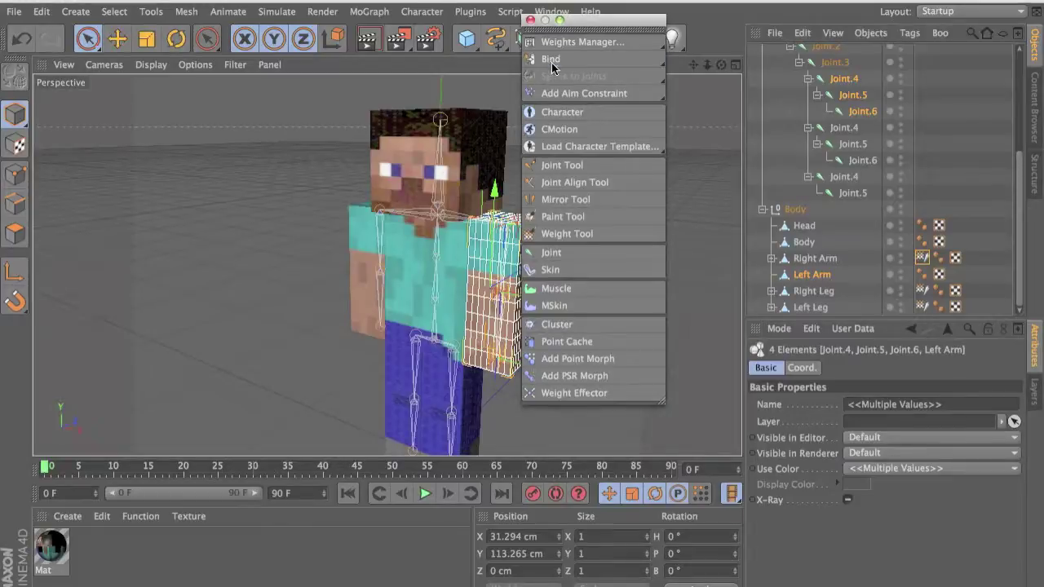
left_click(845, 186)
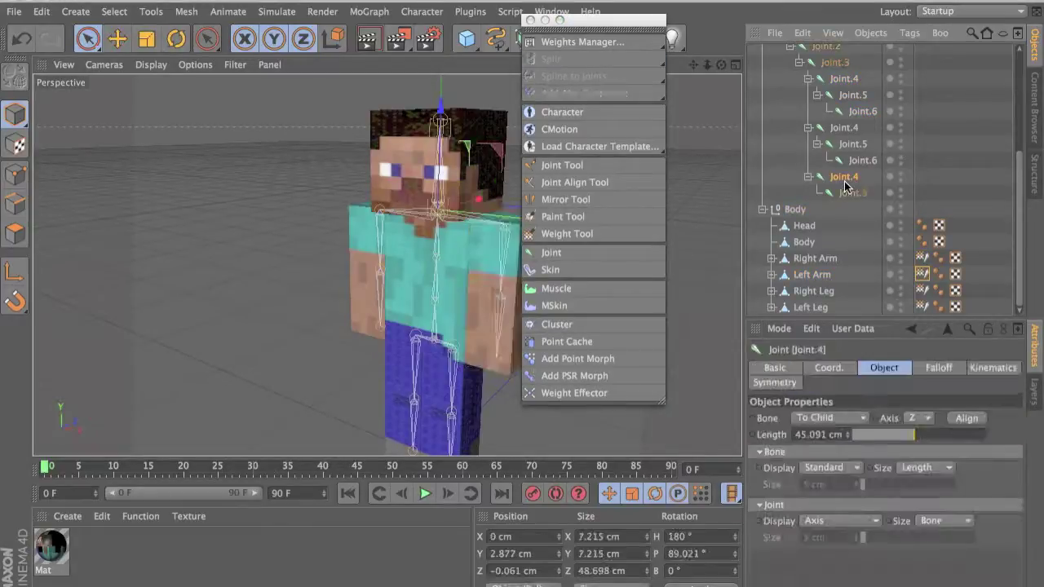
left_click(804, 238)
scroll(841, 109, "up", 5)
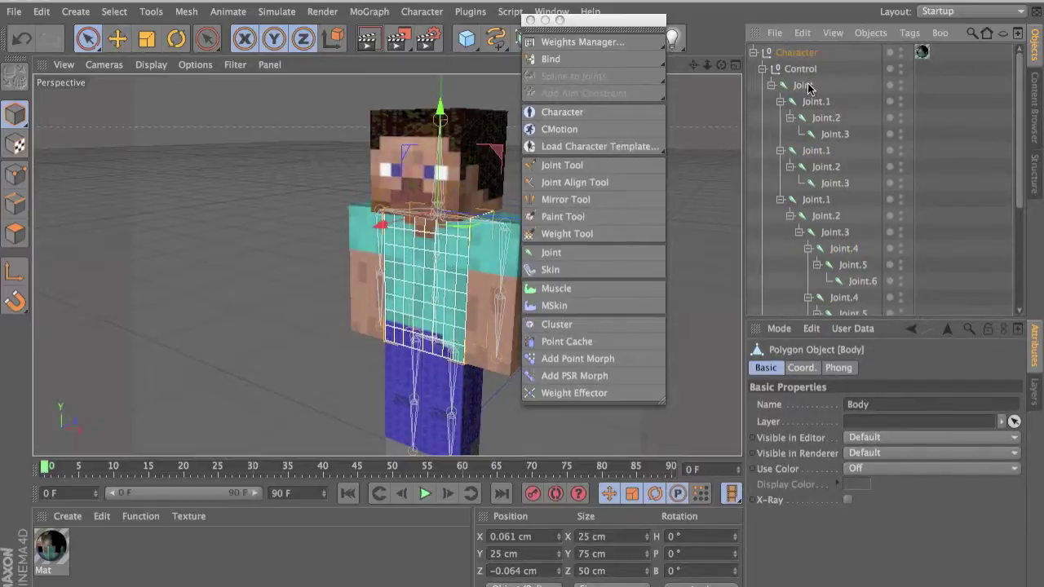
left_click(803, 86, "ctrl")
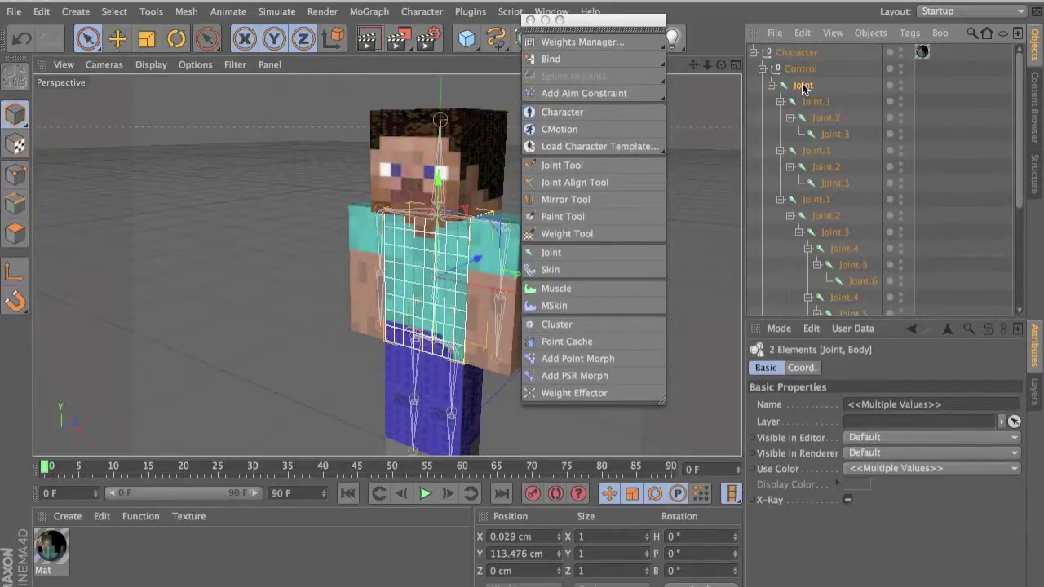
left_click(803, 86)
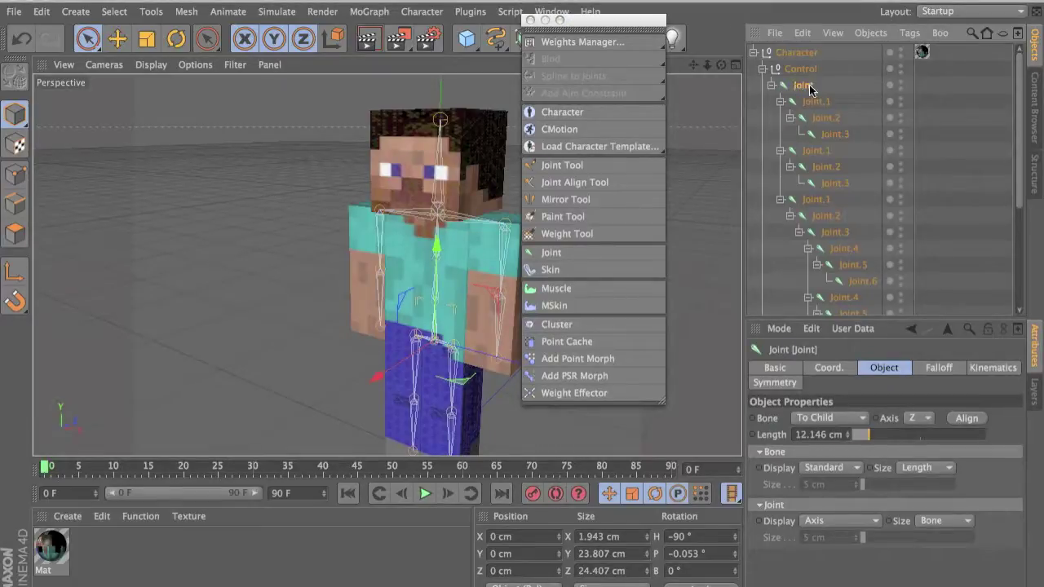
scroll(835, 151, "down", 5)
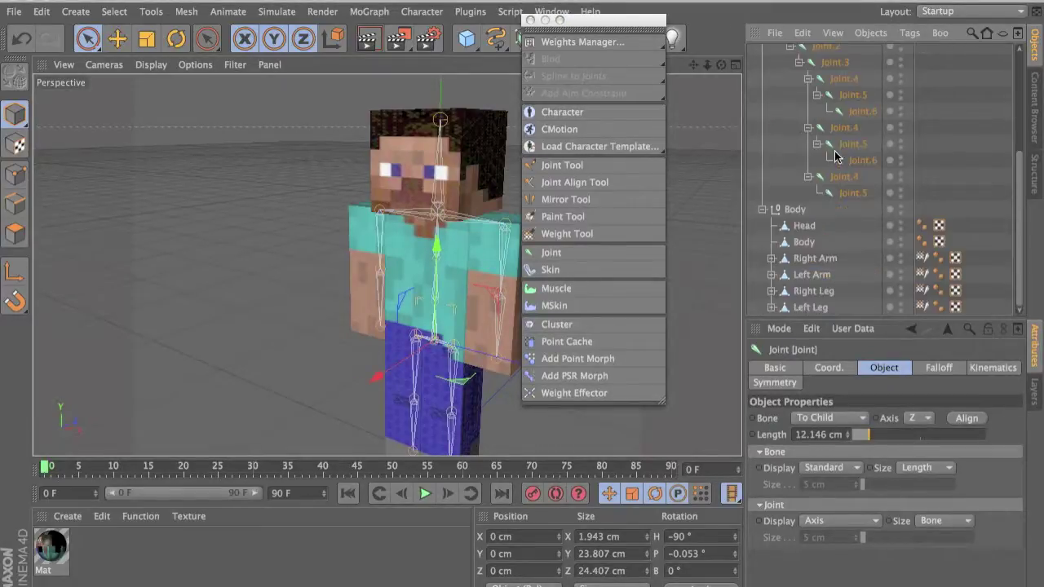
- Bind the Body mesh to the spine joints: the root Joint and its third branch's Joint.1, Joint.2 and Joint.3
left_click(803, 242)
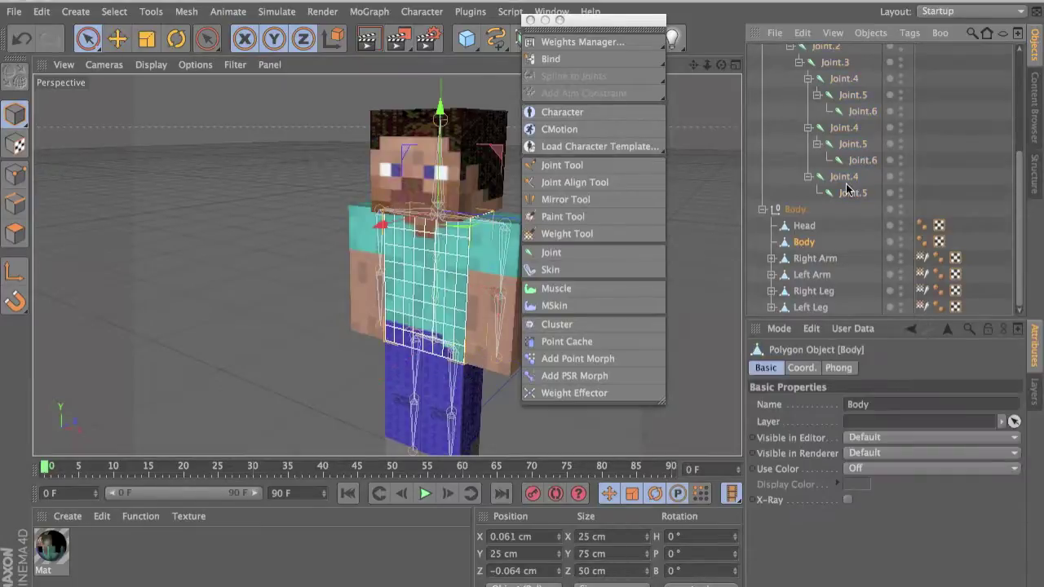
scroll(804, 163, "up", 6)
left_click(803, 85, "ctrl")
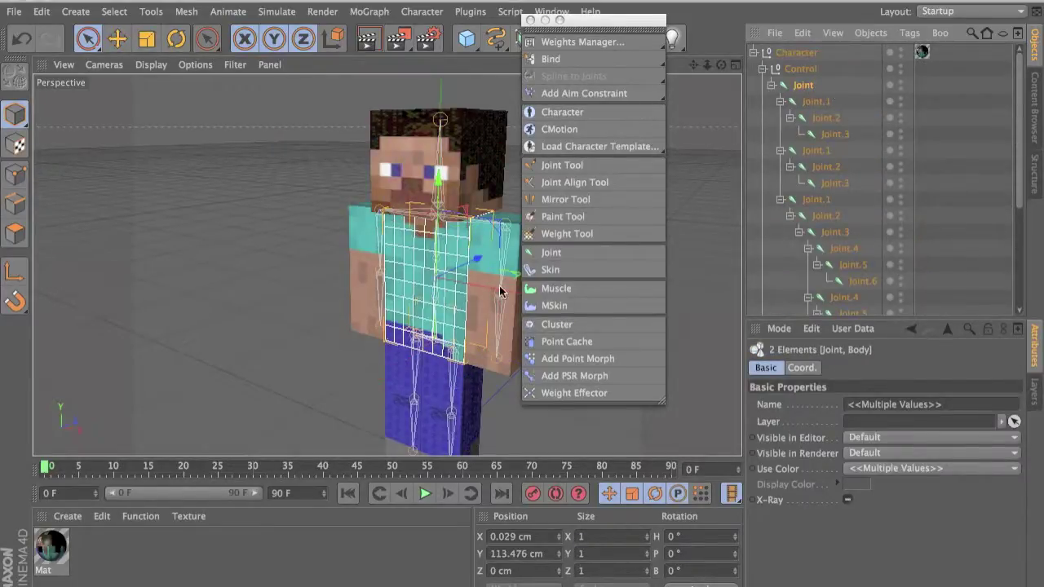
scroll(856, 196, "down", 5)
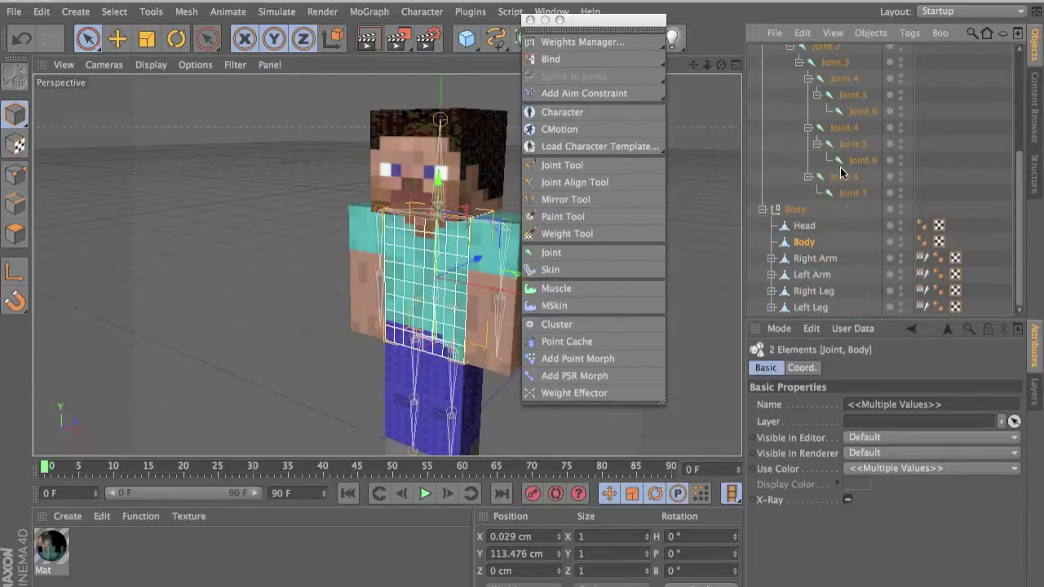
scroll(848, 137, "up", 5)
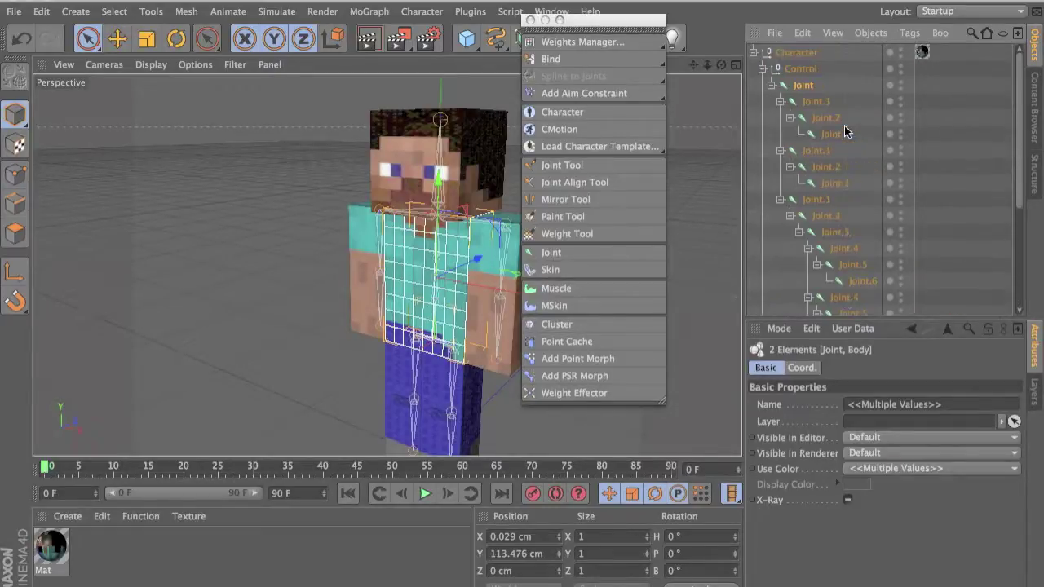
left_click(815, 199, "shift")
left_click(825, 215, "shift")
left_click(833, 232, "shift")
scroll(834, 233, "down", 5)
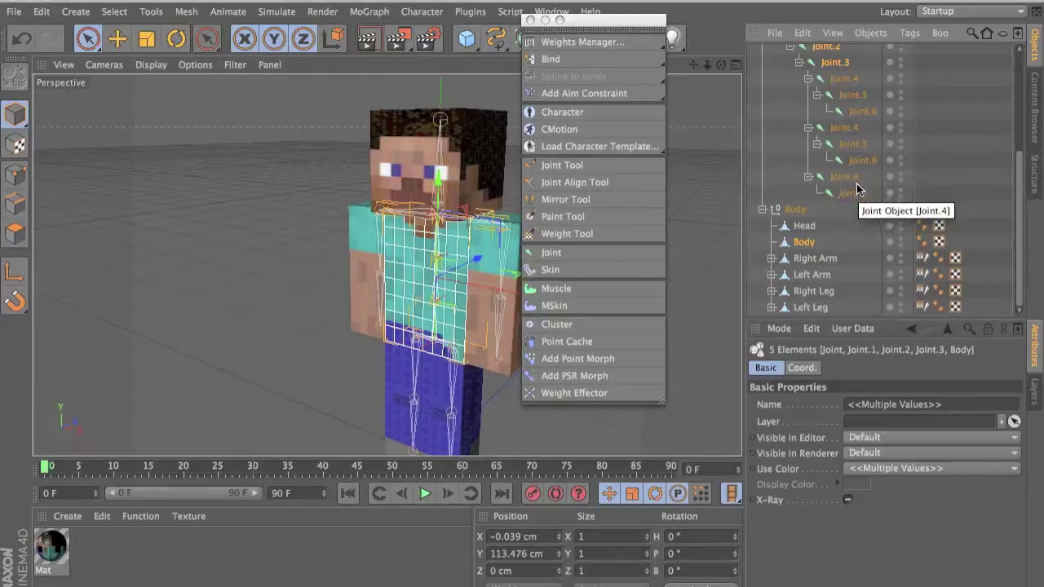
scroll(858, 181, "up", 5)
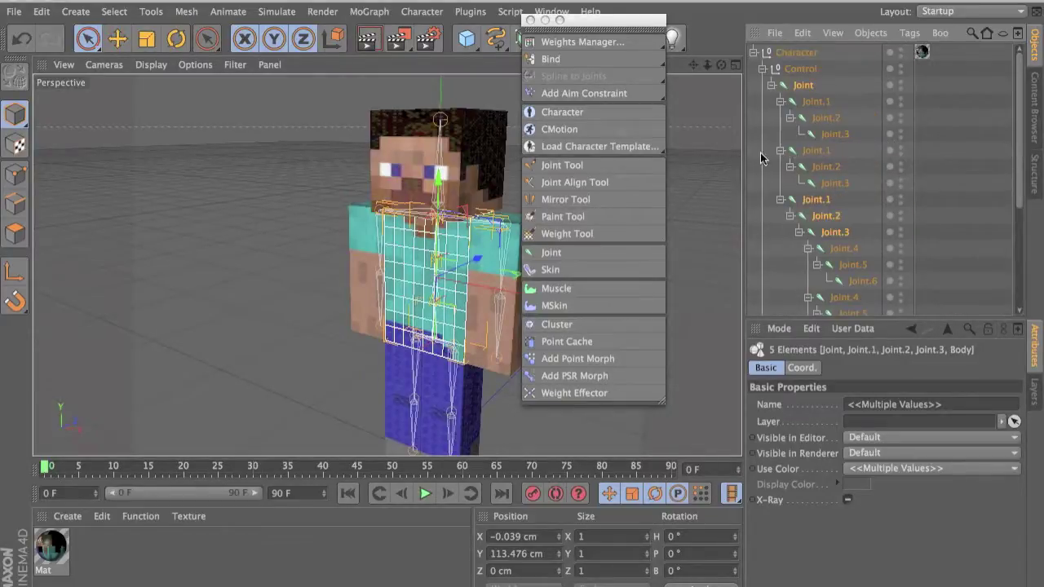
left_click(578, 62)
- Bind the Head mesh to the last Joint.4, the parent of the head's Joint.5, and close the floating Character palette
scroll(829, 212, "down", 5)
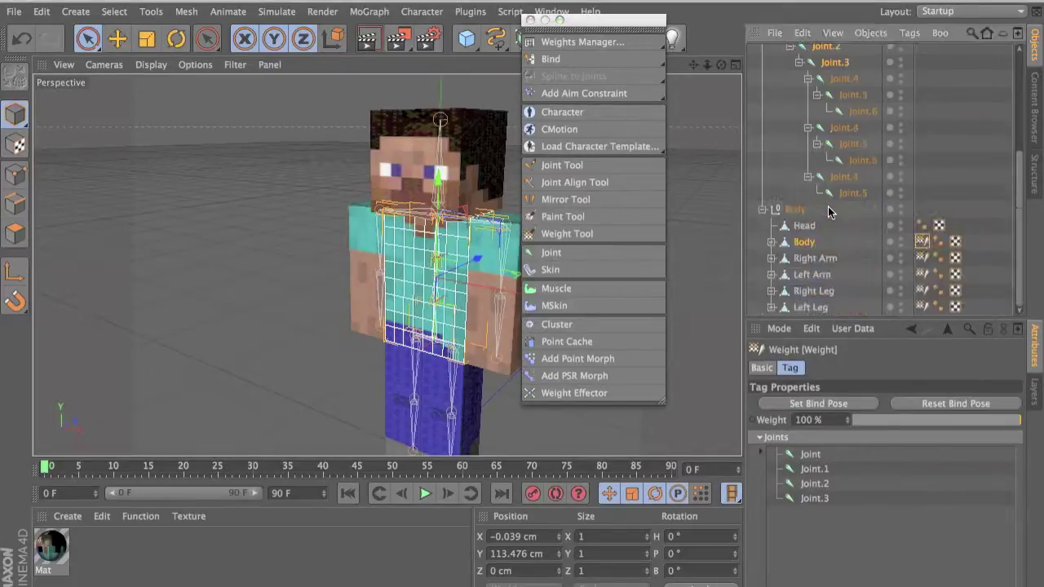
left_click(847, 176)
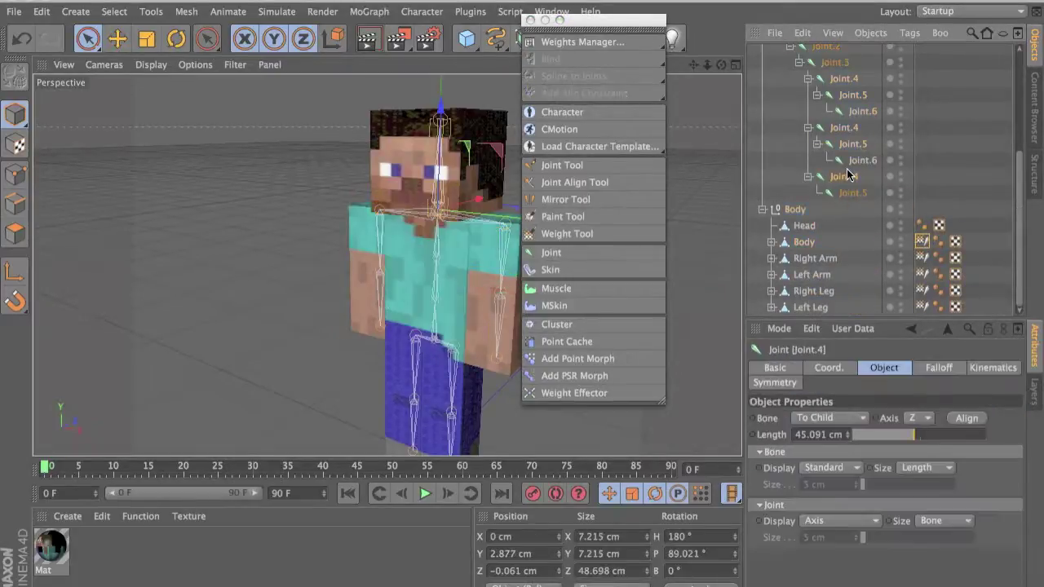
left_click(816, 225, "ctrl")
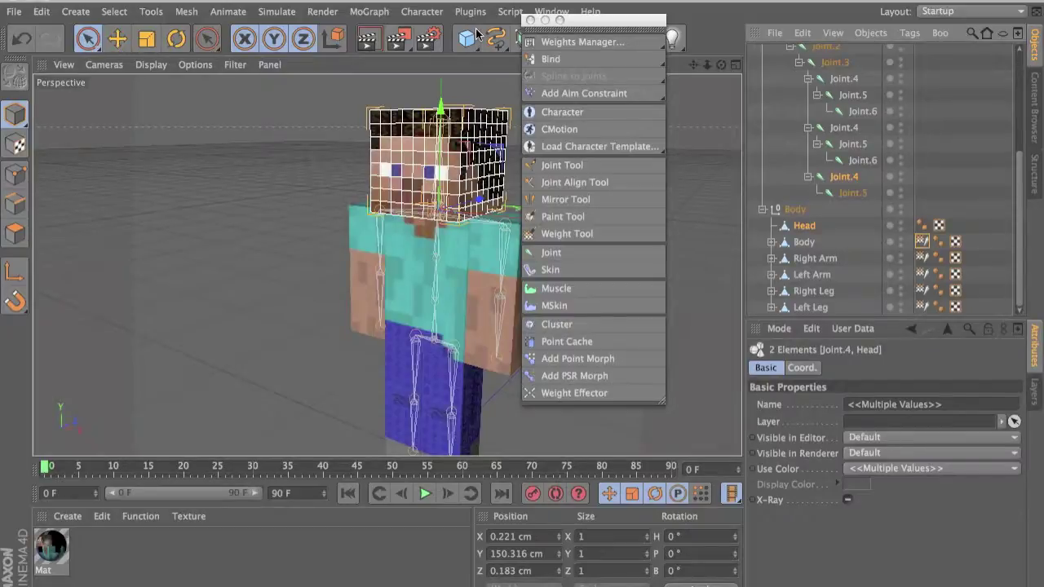
left_click(563, 59)
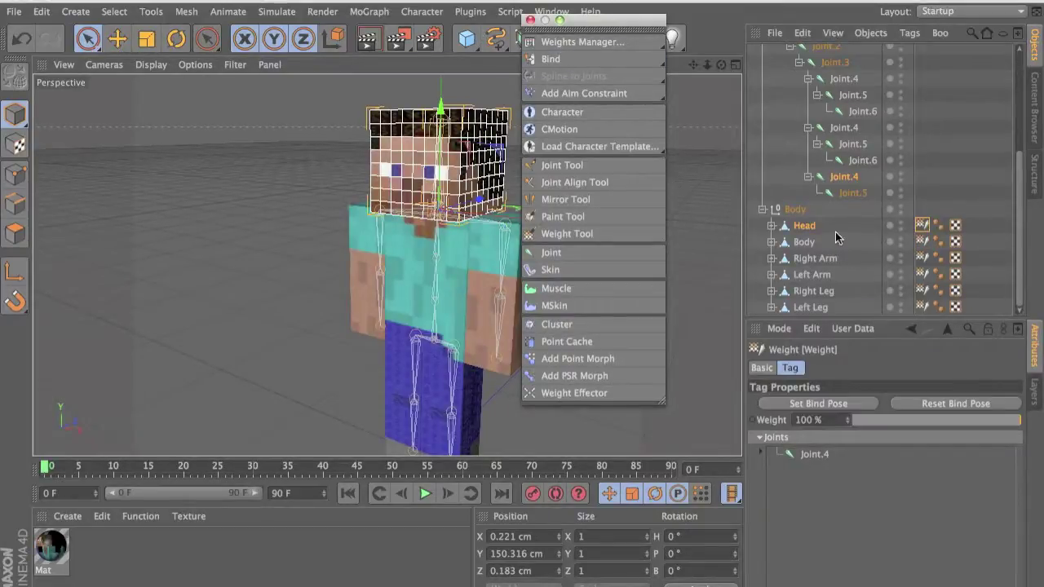
left_click(531, 19)
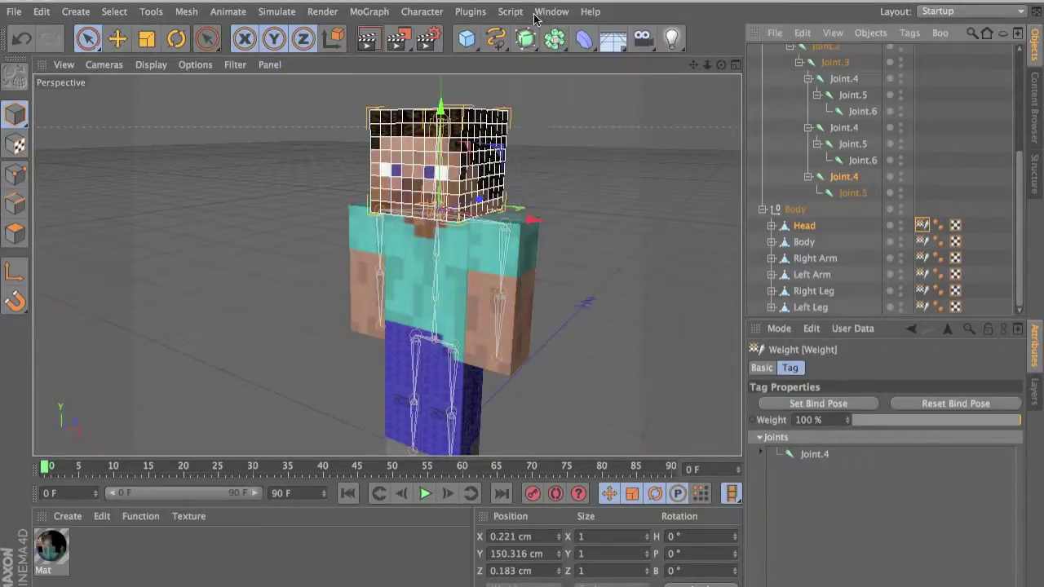
- Test the head binding by rotating the head's Joint.4, and undo the rotation
left_click_drag(552, 166, 500, 175, "alt")
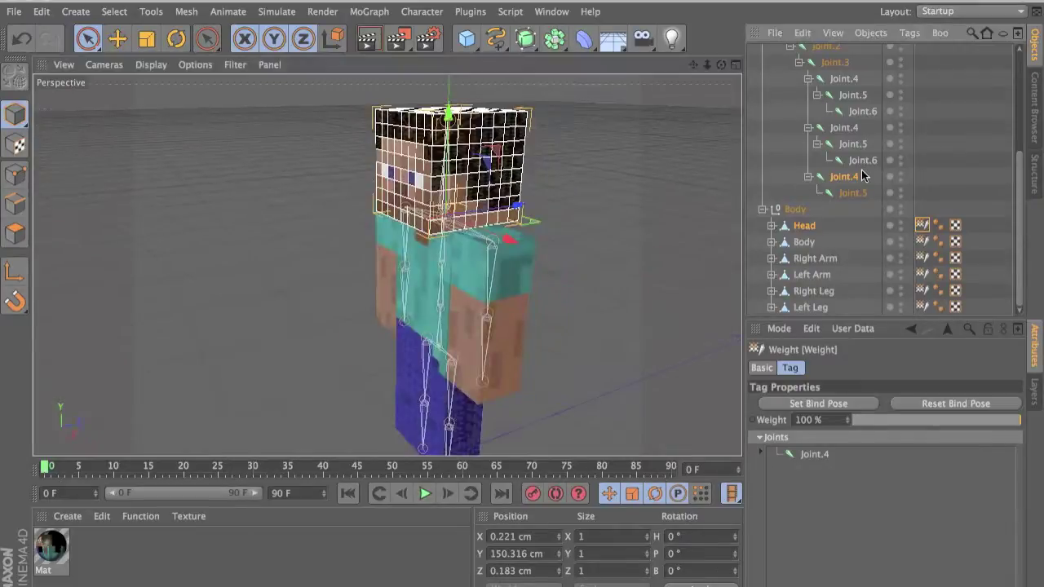
left_click(861, 172)
key("r")
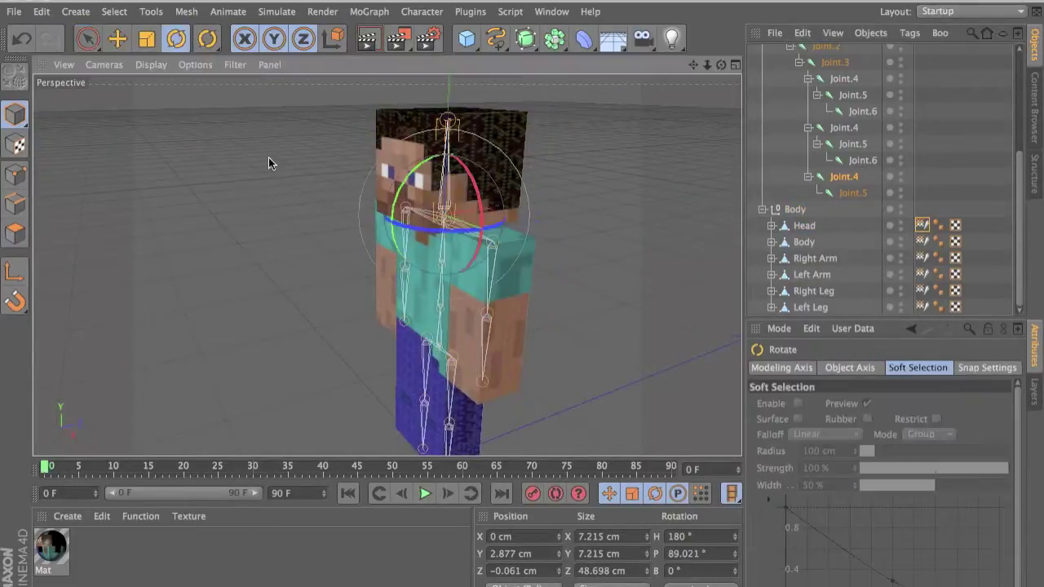
left_click_drag(419, 163, 379, 192)
key("ctrl+z")
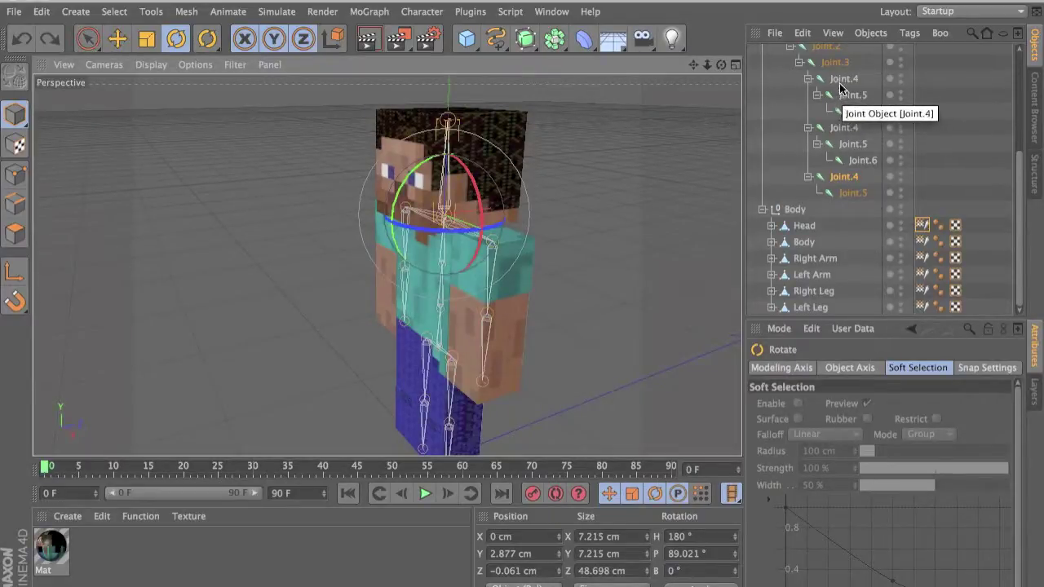
- Test the upper-body binding by rotating the spine's Joint.1, and undo the rotation
scroll(842, 90, "up", 3)
left_click(818, 122)
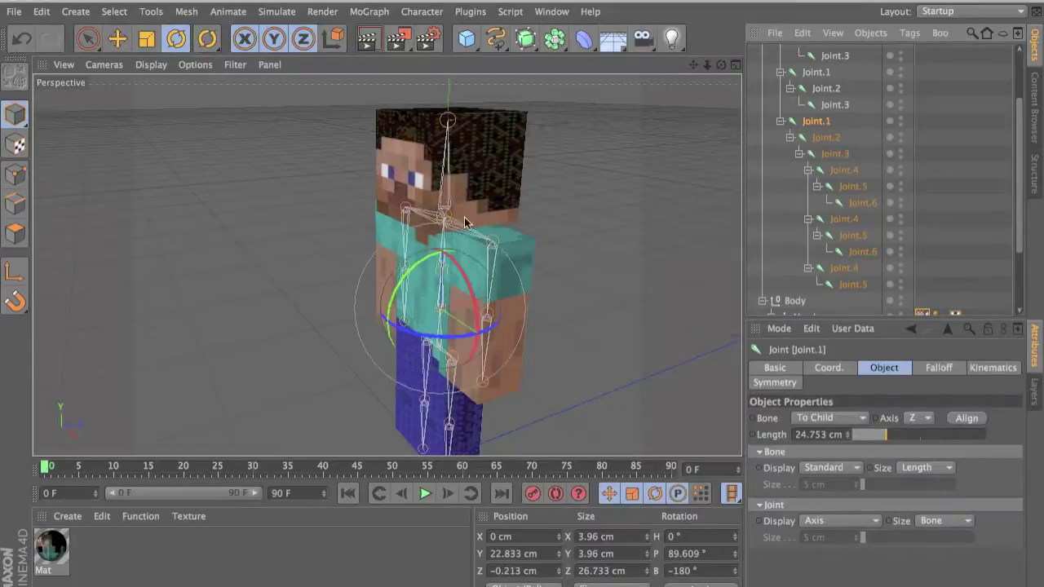
left_click_drag(402, 280, 373, 299)
key("ctrl+z")
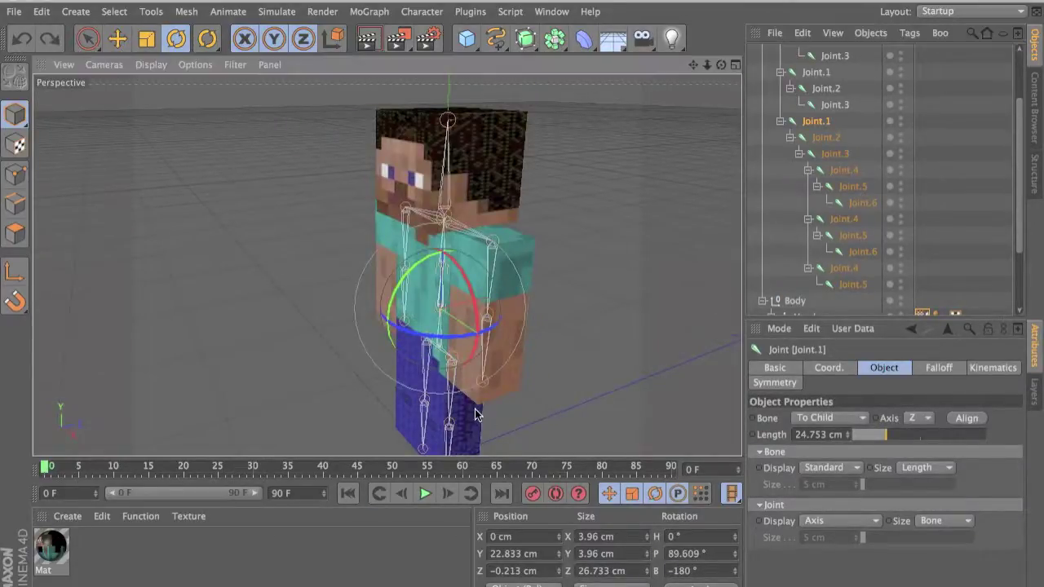
- Collapse the Control hierarchy and select the Head mesh
left_click_drag(527, 400, 587, 390, "alt")
left_click_drag(643, 289, 673, 297, "alt")
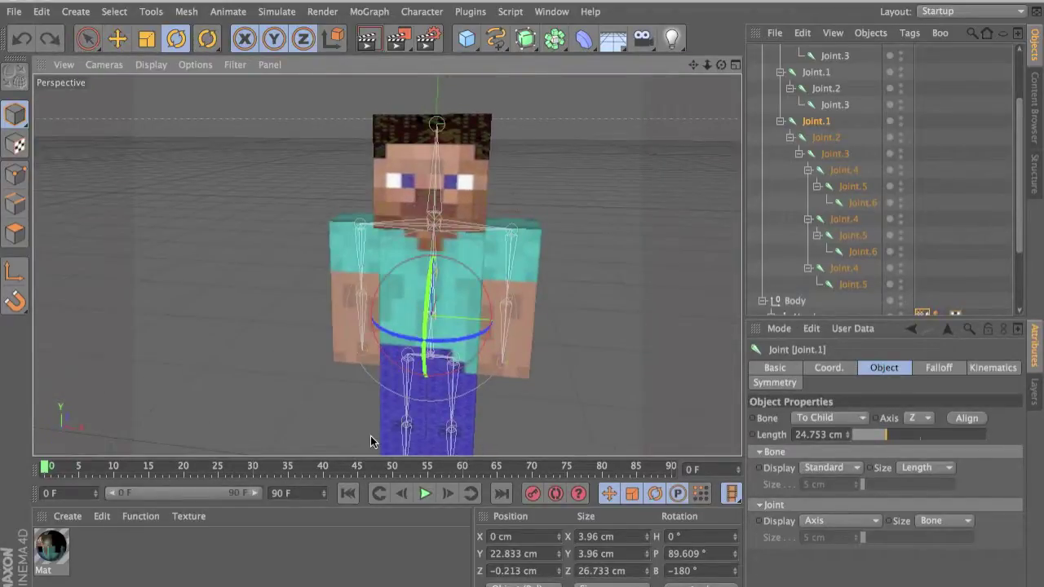
scroll(928, 72, "up", 5)
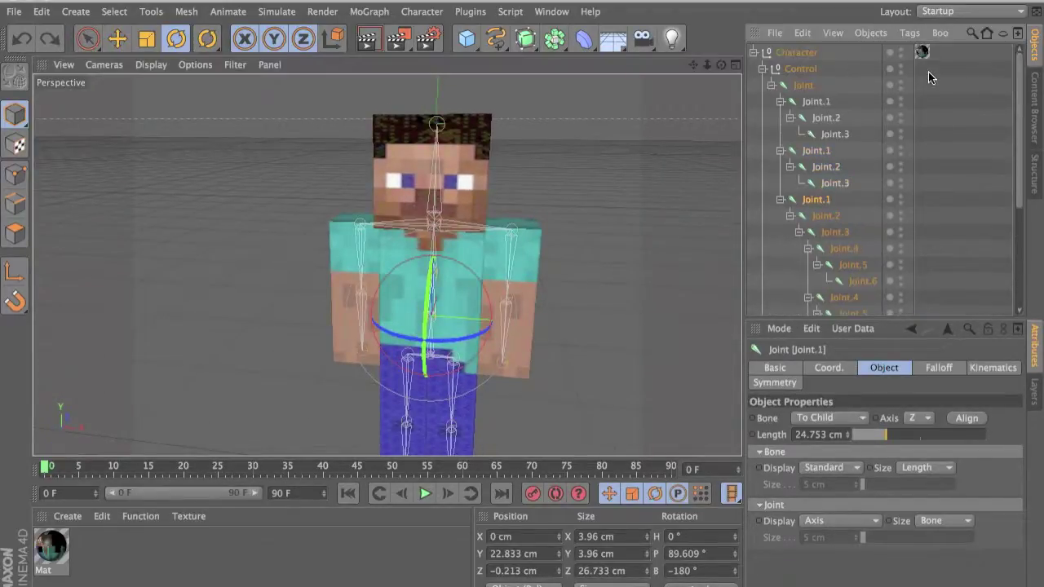
left_click(765, 68)
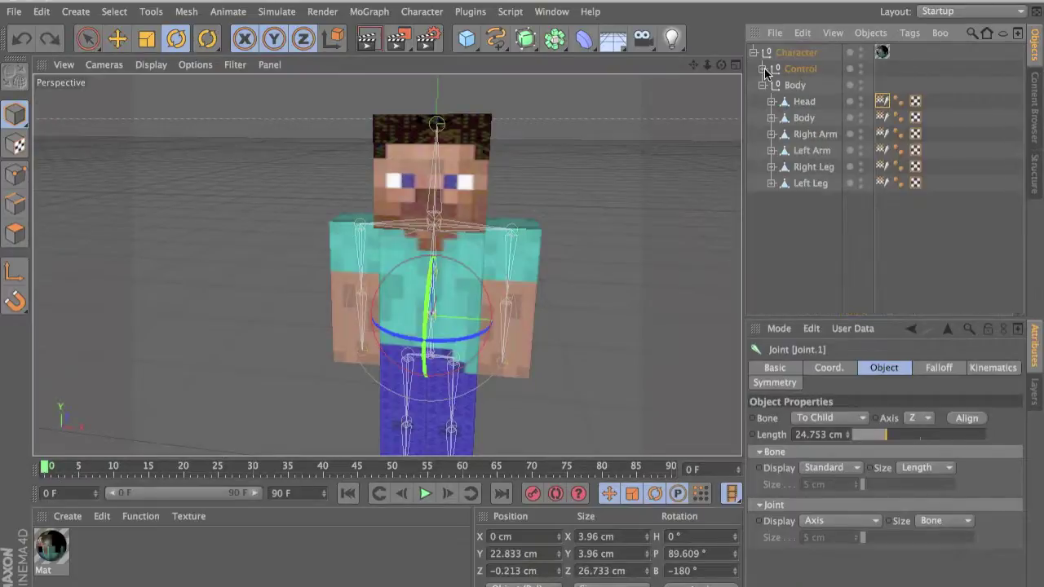
left_click(807, 92)
left_click(799, 100)
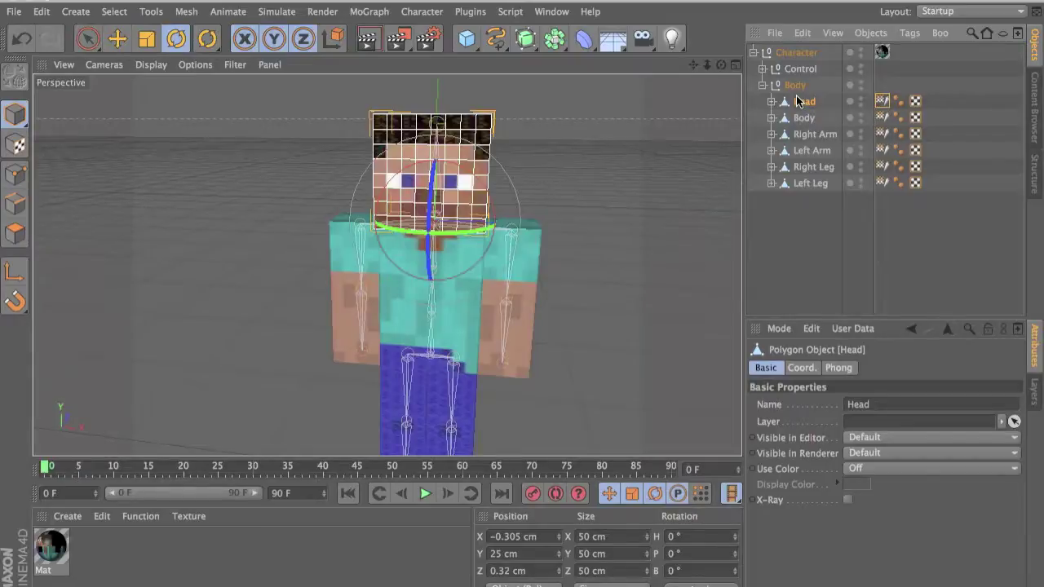
- Switch the Head mesh to polygon editing and set the Live Selection radius to 1
key("b")
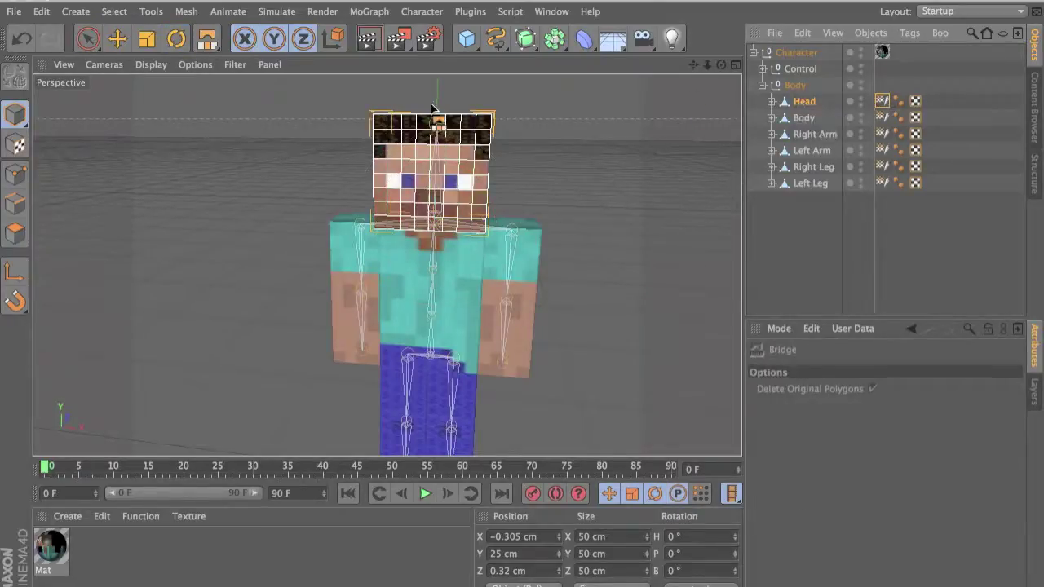
left_click(119, 43)
left_click(96, 40)
scroll(494, 175, "up", 5)
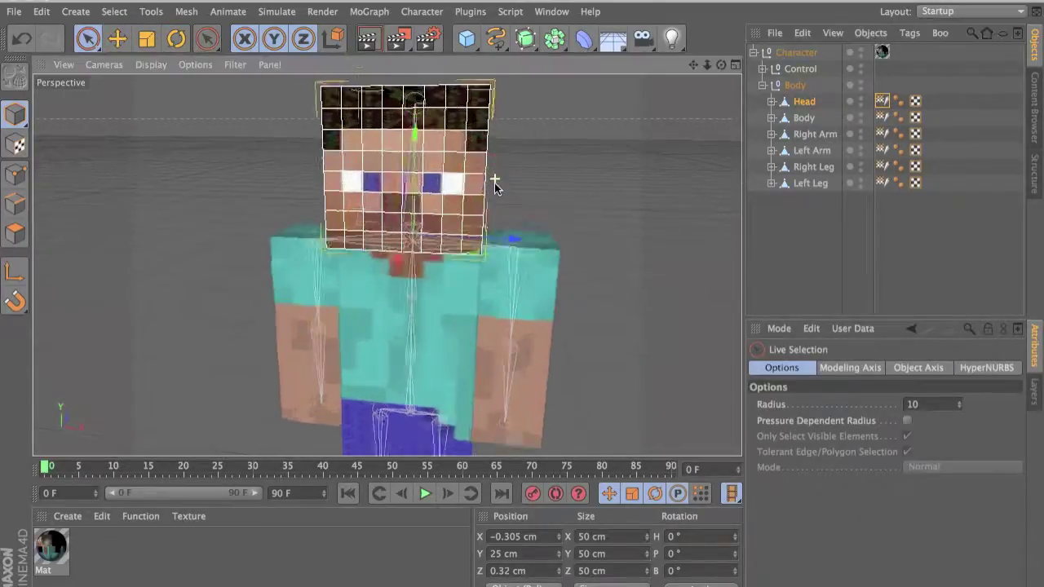
left_click_drag(503, 173, 553, 154, "alt")
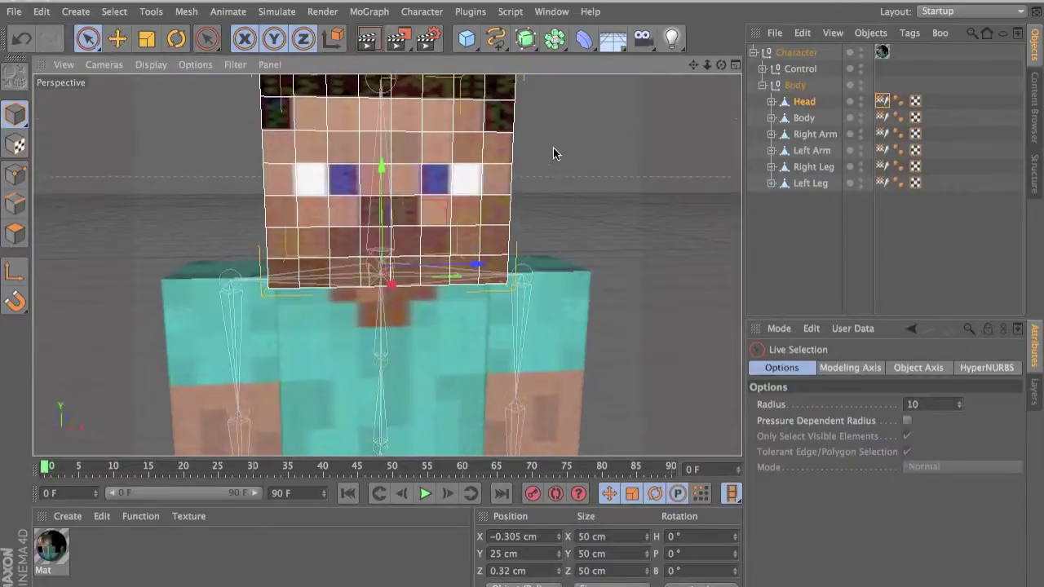
left_click(16, 234)
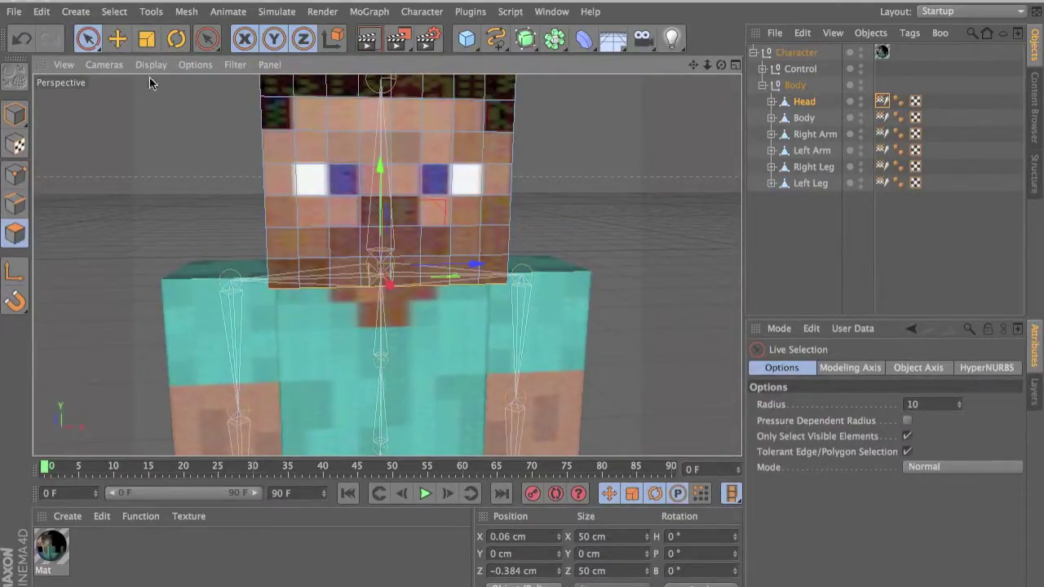
left_click(85, 40)
left_click(939, 410)
key("BackSpace")
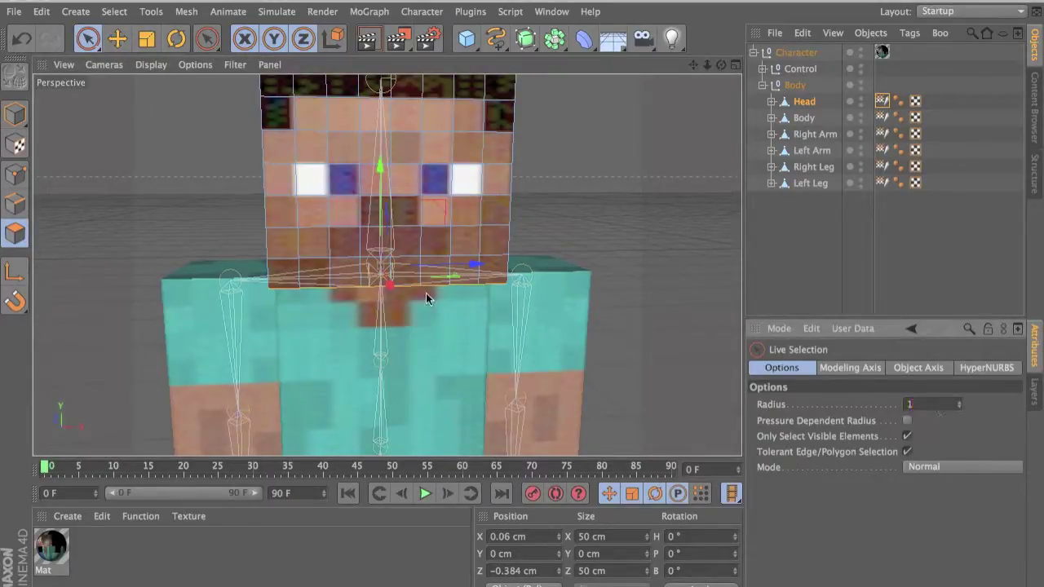
left_click(445, 184)
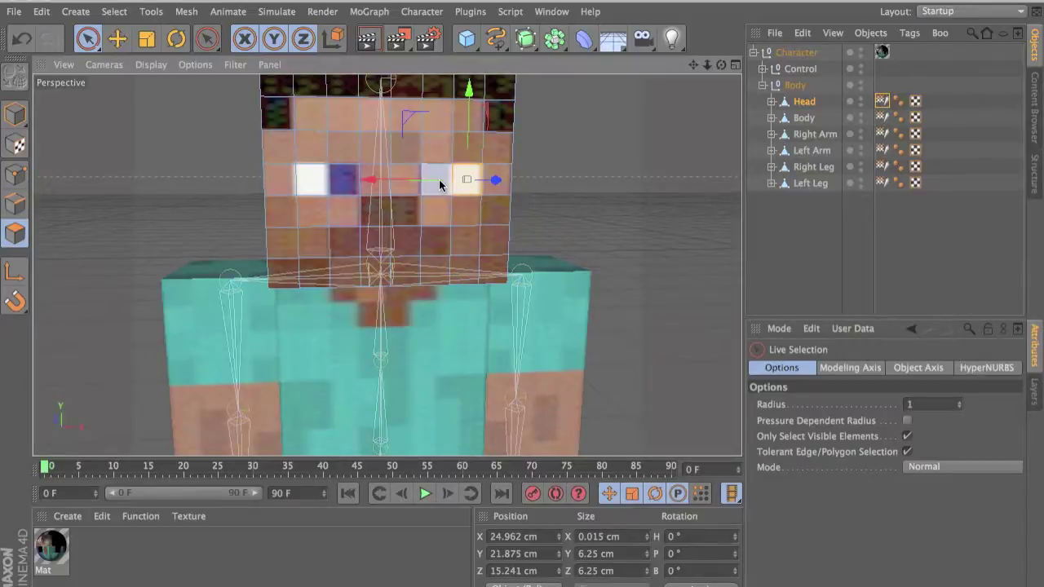
left_click(472, 179, "ctrl")
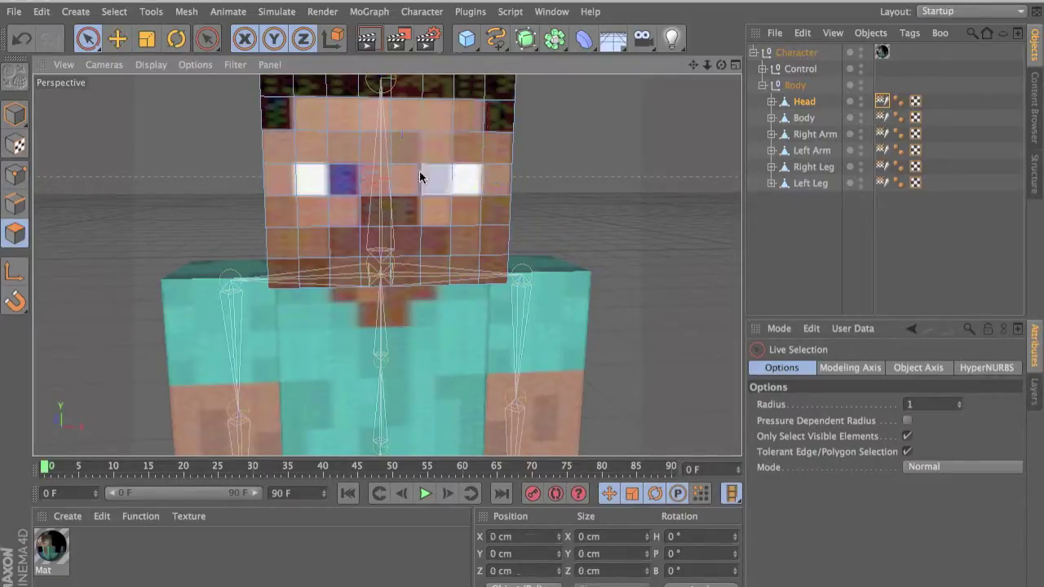
left_click(12, 240)
left_click(15, 236)
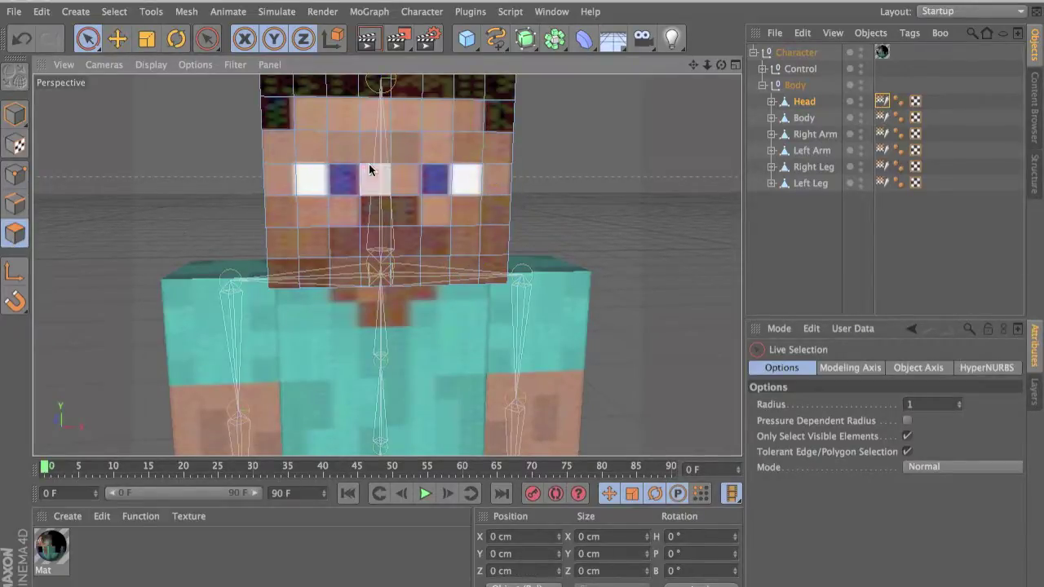
- Select a two-by-two block of polygons at each eye, covering the eye polygons and those directly above them
left_click(467, 151)
left_click(456, 144, "shift")
left_click(443, 145, "shift")
left_click(443, 177, "shift")
mouse_move(348, 180)
left_mouse_down("shift")
mouse_move(322, 180)
mouse_move(316, 162)
left_mouse_up("shift")
- Extrude the selected eye polygons inward with a -4.6 cm offset and delete the recessed faces to open the eye sockets
left_click_drag(531, 204, 375, 204, "alt")
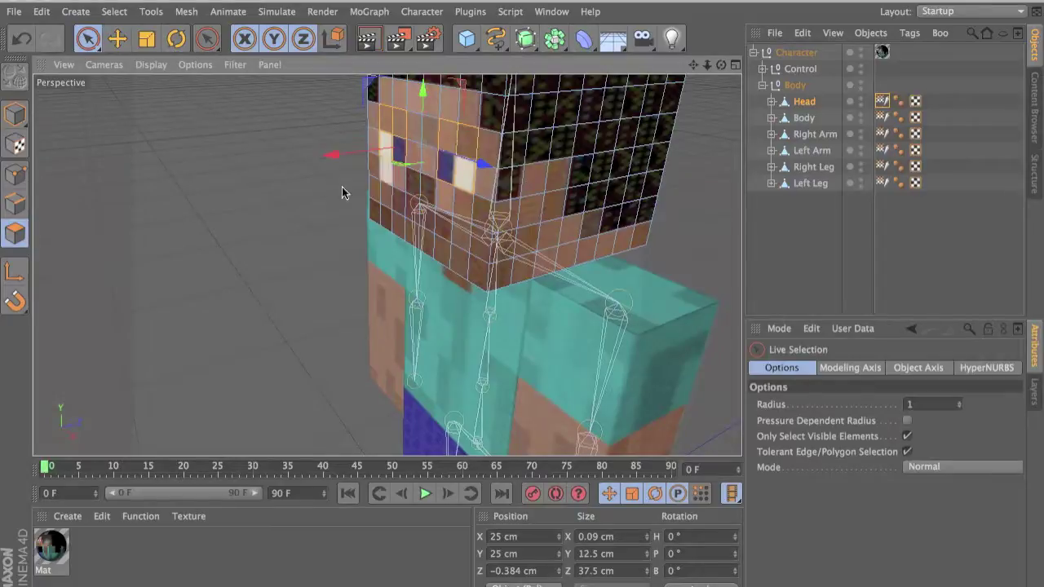
left_click_drag(428, 192, 408, 269, "alt")
right_click(447, 257)
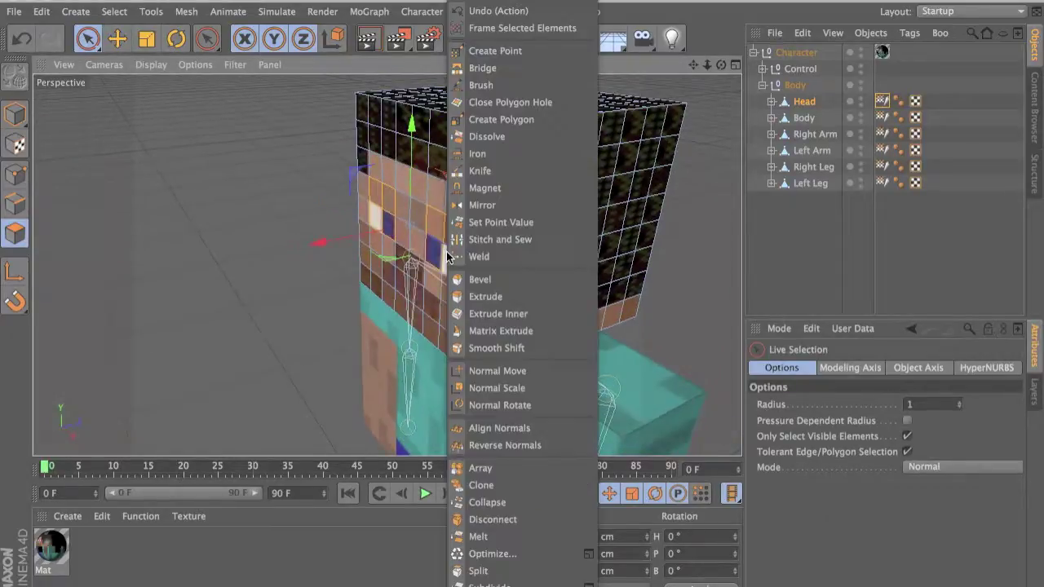
left_click(502, 296)
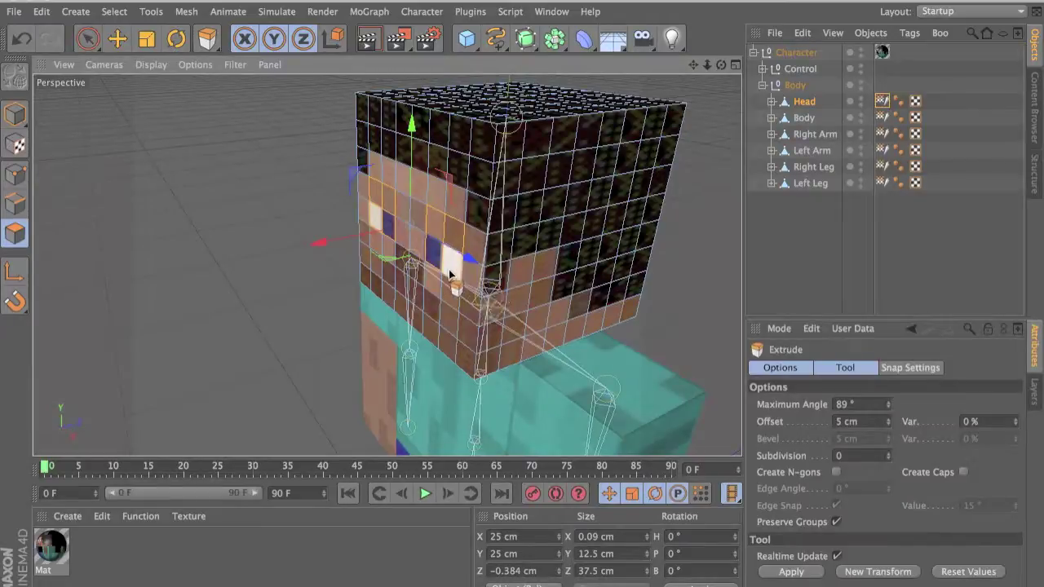
left_click_drag(448, 269, 521, 300)
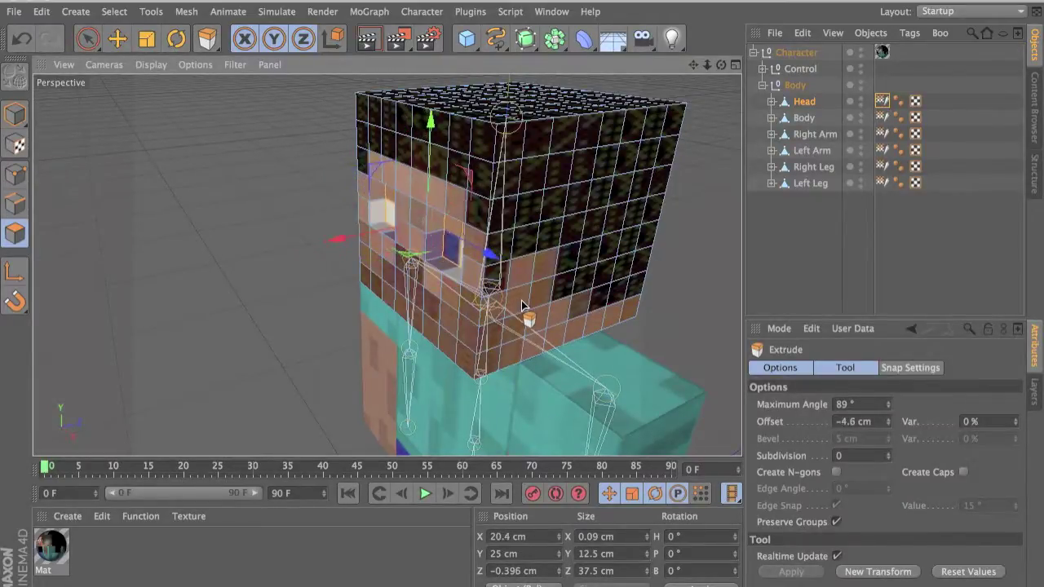
key("Delete")
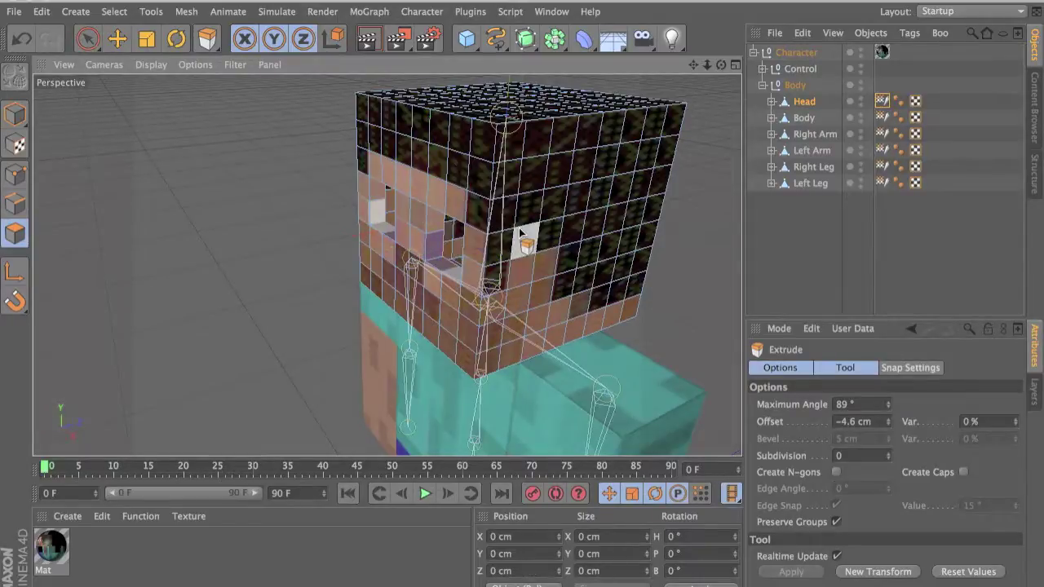
- Add a Plane primitive to the scene
left_click_drag(422, 221, 575, 138, "alt")
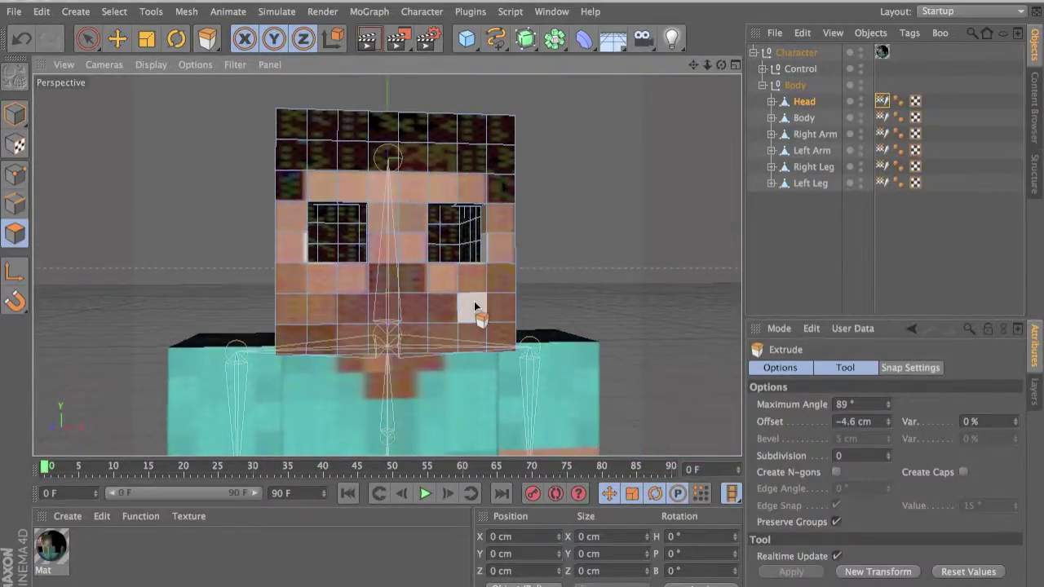
left_click_drag(531, 294, 504, 334, "alt")
scroll(504, 334, "down", 3)
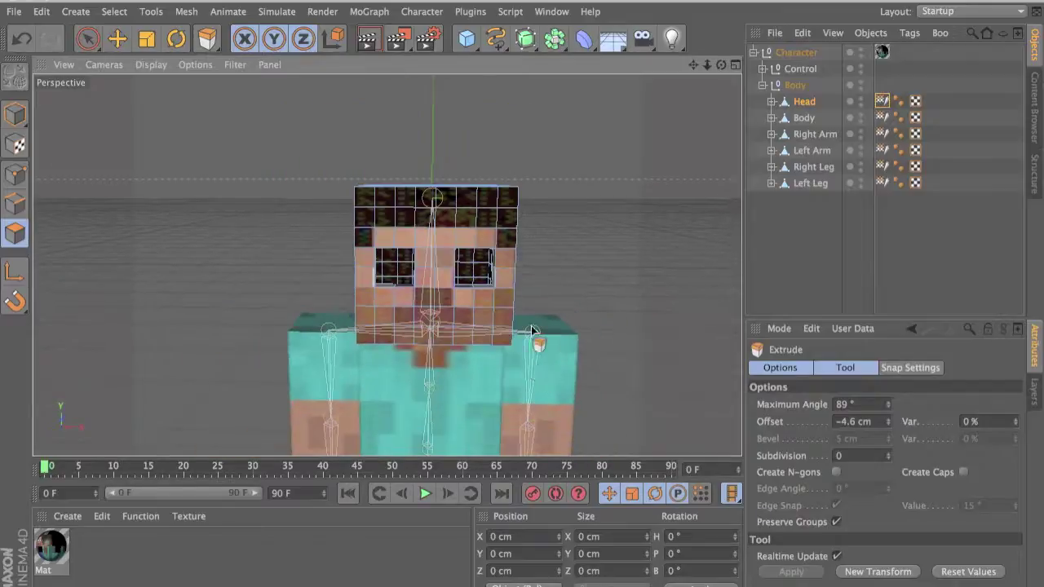
middle_click_drag(538, 363, 472, 201, "alt")
scroll(472, 200, "down", 3)
left_click(466, 43)
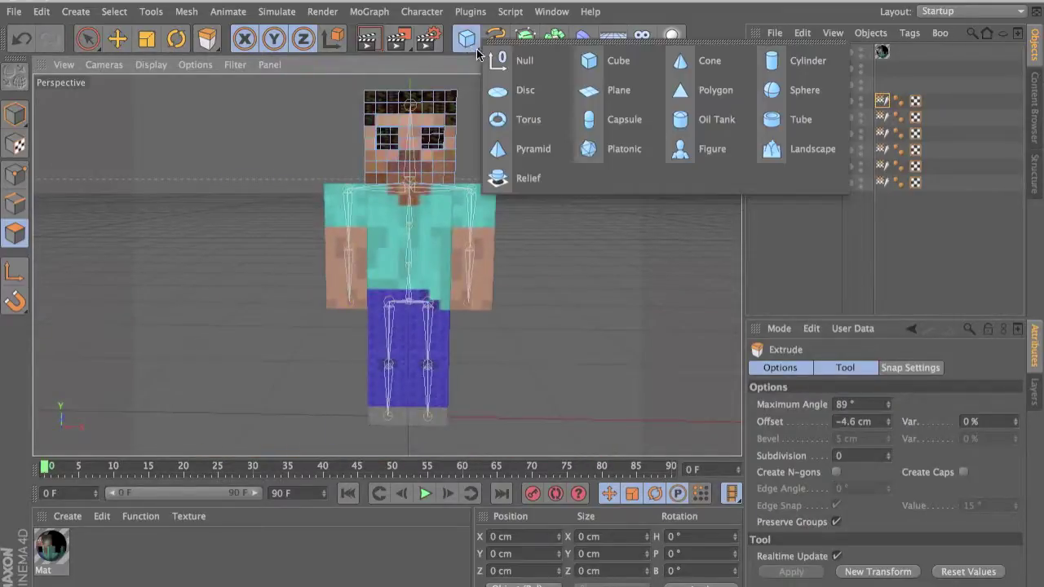
left_click(618, 89)
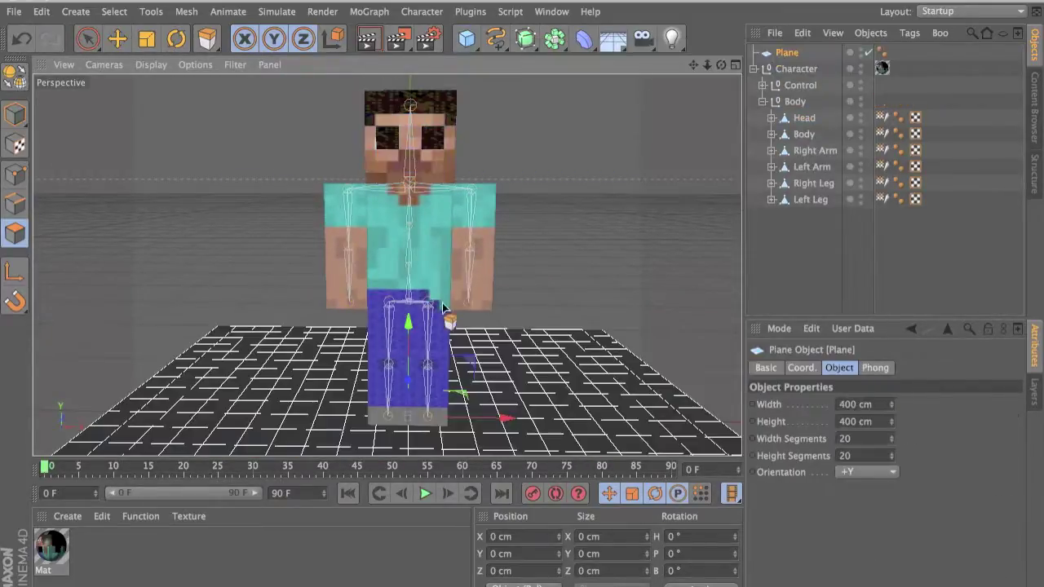
- Set the plane's width to 1 cm
left_click_drag(442, 302, 492, 237, "alt")
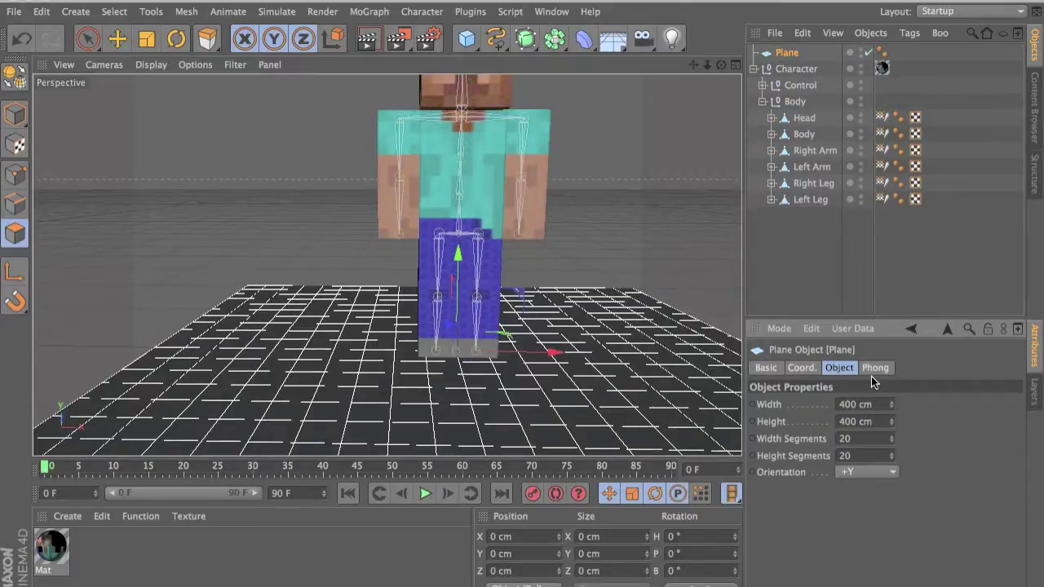
left_click(859, 408)
type("1")
middle_click_drag(715, 317, 696, 348, "alt")
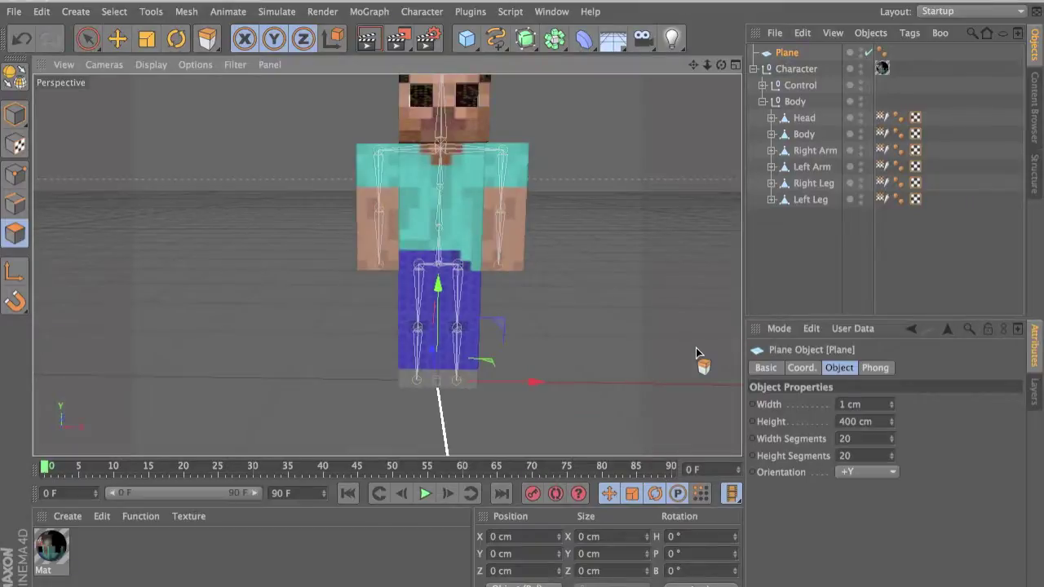
left_click(863, 405)
left_click(801, 368)
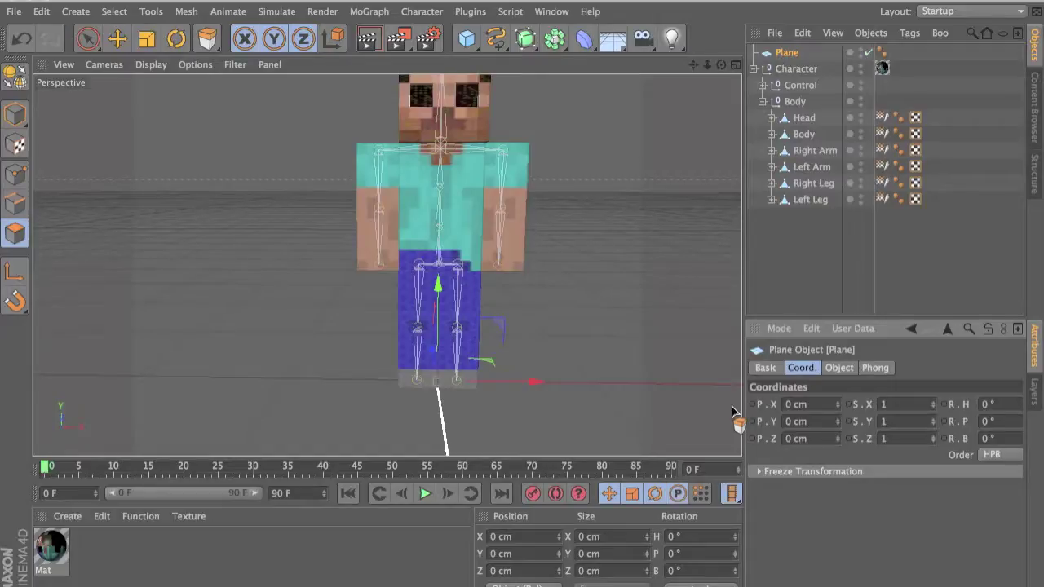
- Set the plane's width and height to 6.25 cm and its width and height segments to 1
left_click(829, 367)
double_click(850, 404)
type("6.2")
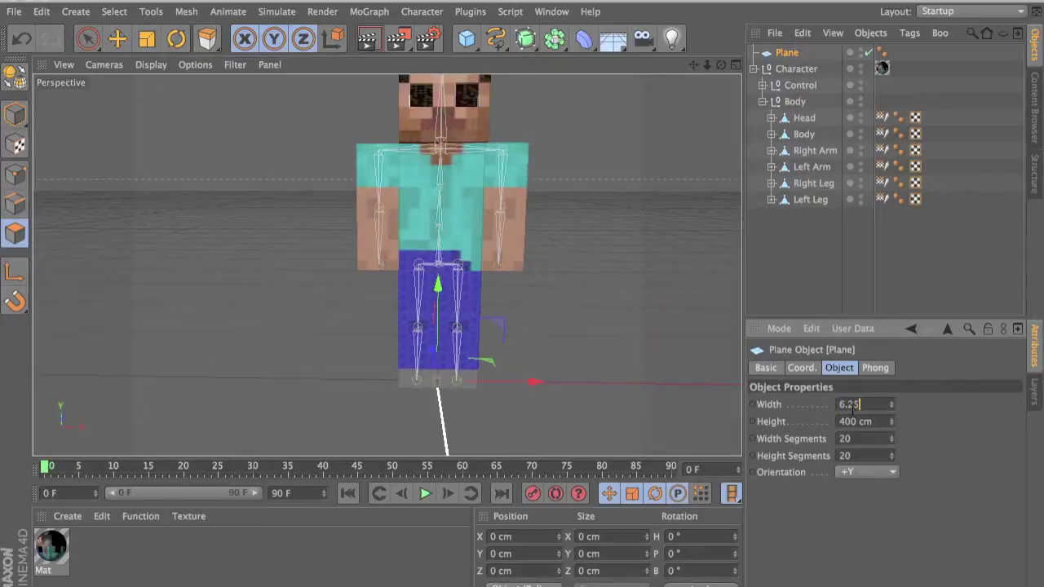
type("5")
key("Tab")
type("5")
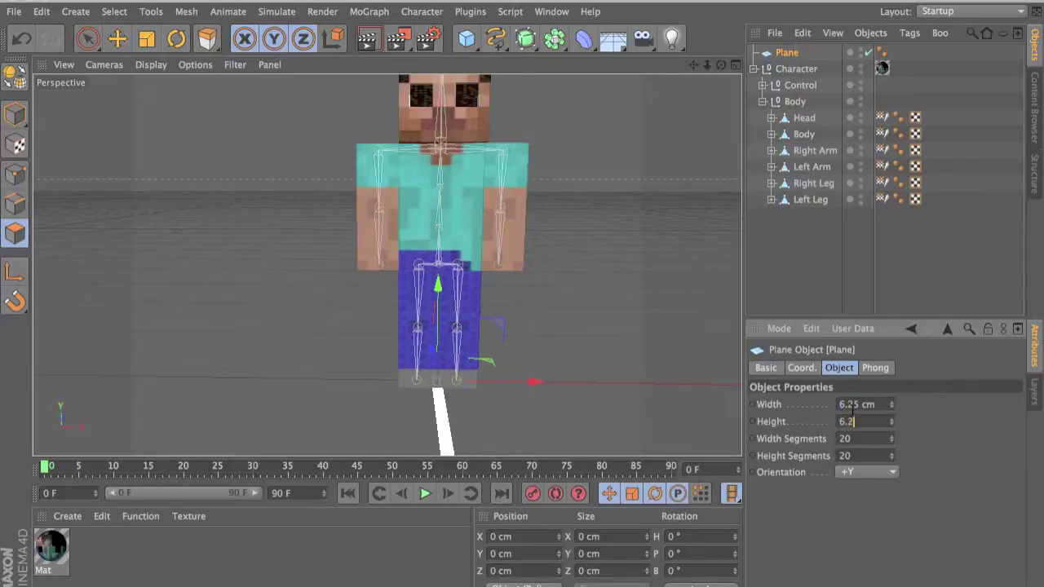
key("Tab")
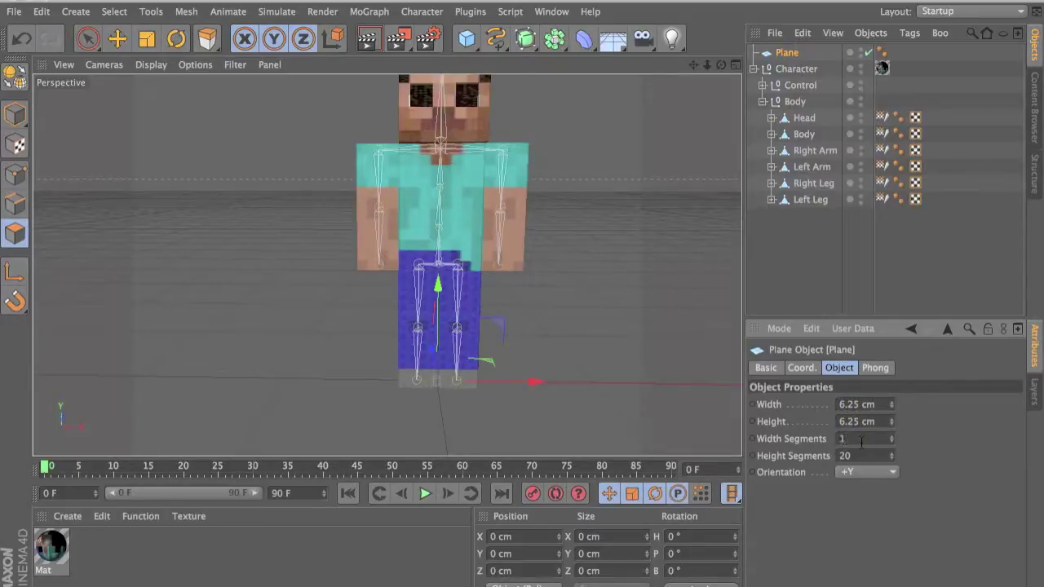
key("Tab")
- Raise the plane to head height at about 160.6 cm and set its pitch rotation to 90°
left_click_drag(436, 314, 451, 87)
left_click_drag(521, 300, 521, 277)
middle_click_drag(441, 323, 423, 405, "alt")
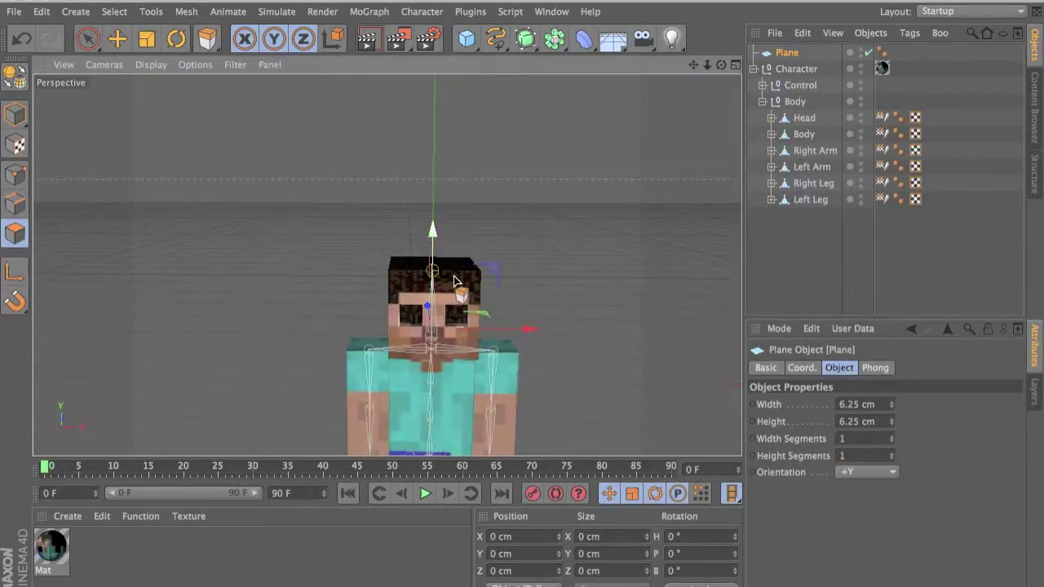
left_click(805, 369)
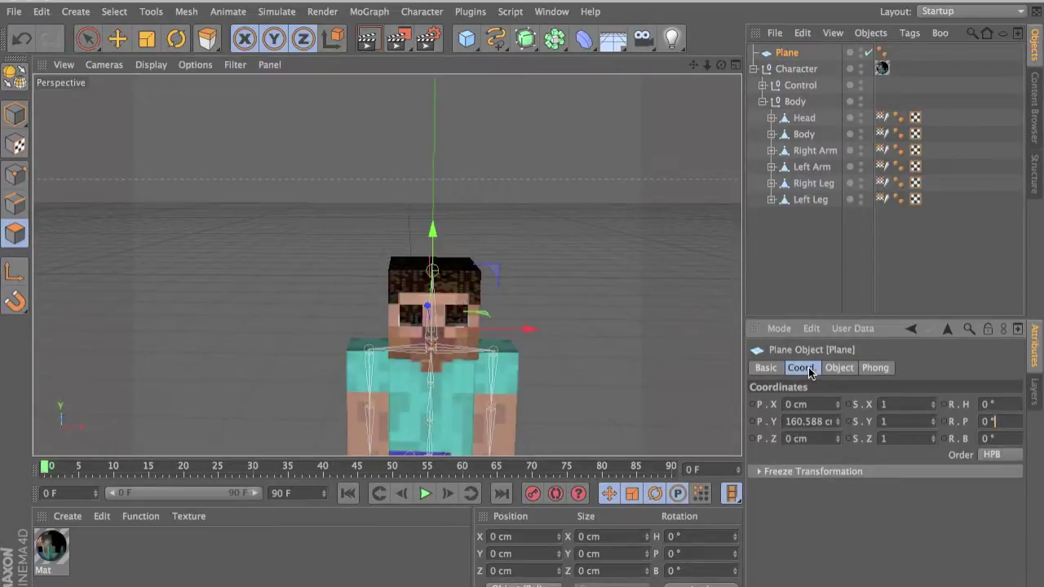
key("Return")
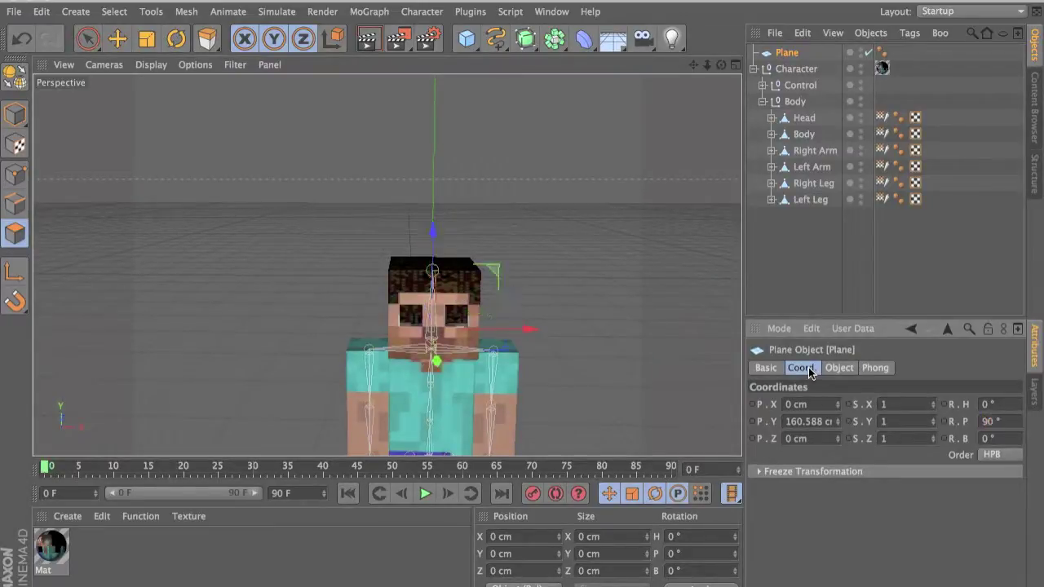
- Move the plane in front of the face, to about Z -29.9 cm, and set its width and height to 12.5 cm
left_click_drag(437, 361, 620, 344)
mouse_move(522, 347)
left_mouse_down()
mouse_move(508, 340)
mouse_move(522, 341)
left_mouse_up()
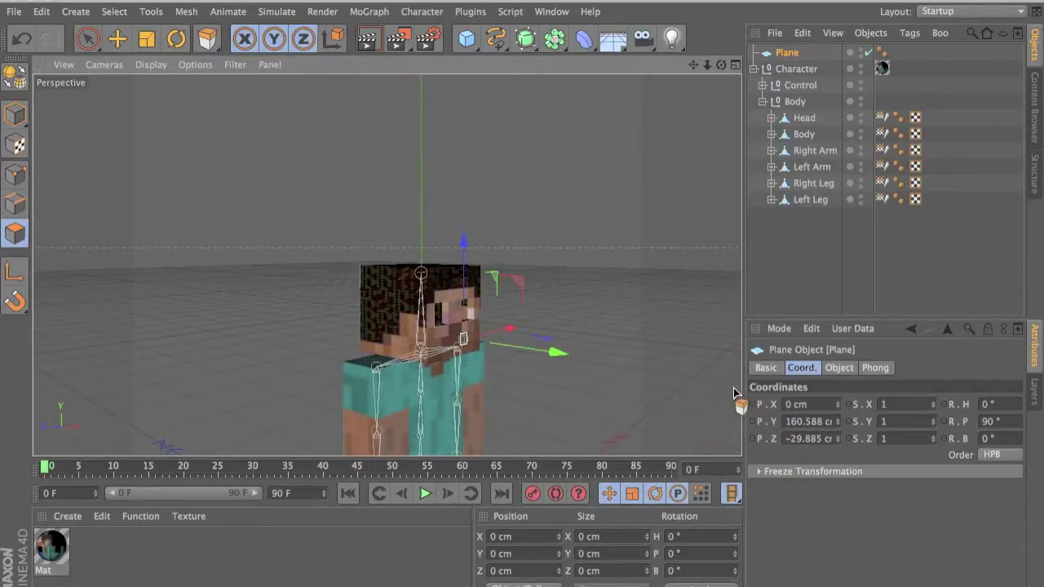
left_click(839, 368)
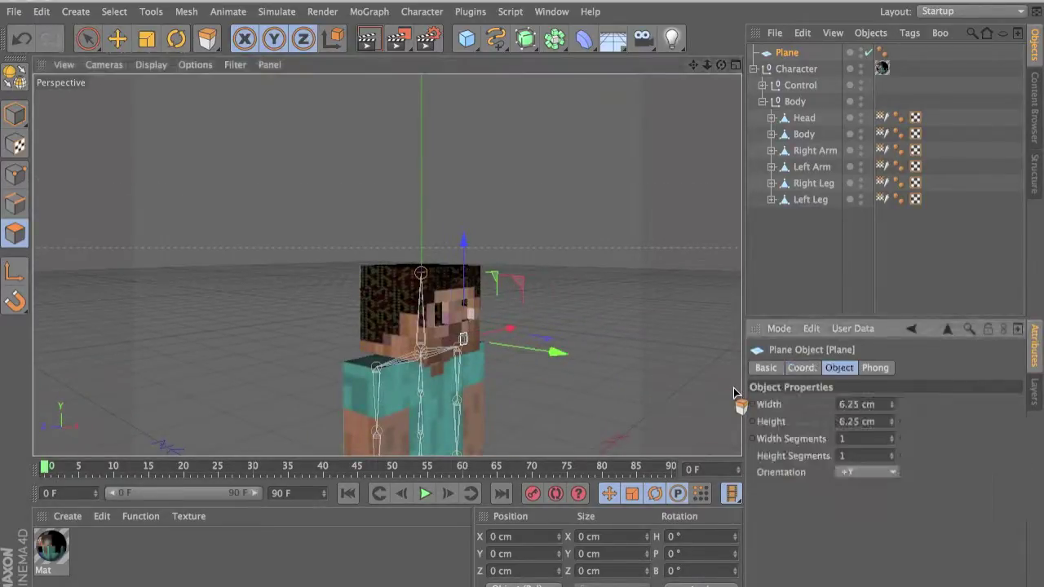
double_click(853, 404)
left_click(853, 403)
left_click(854, 404)
type("12.5")
key("Tab")
type("12.5")
key("Return")
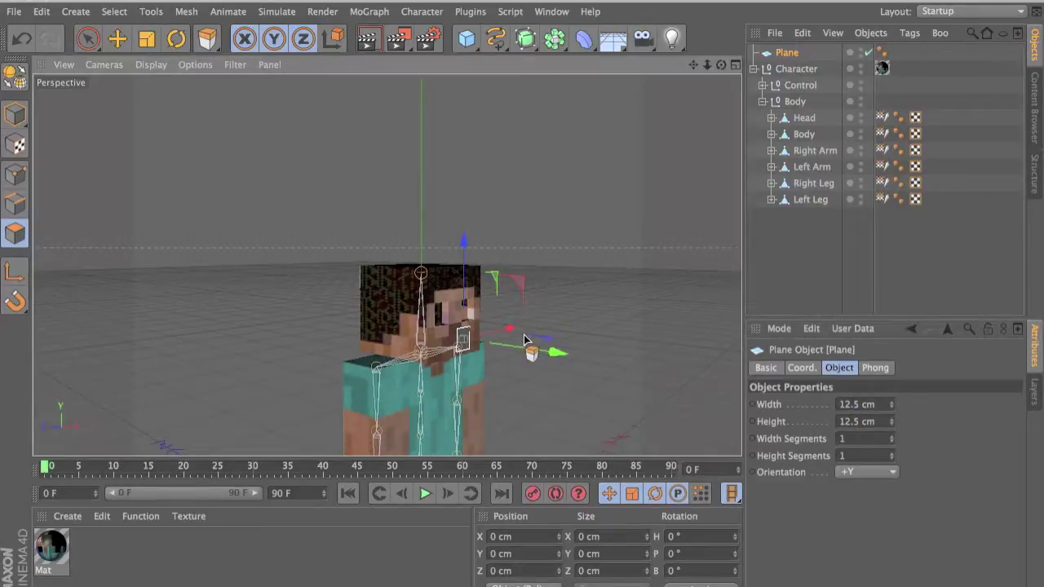
- Make the plane editable and shift it toward the eye socket, to about X -15.4 cm and Z -22.6 cm
left_click(15, 114)
left_click(14, 72)
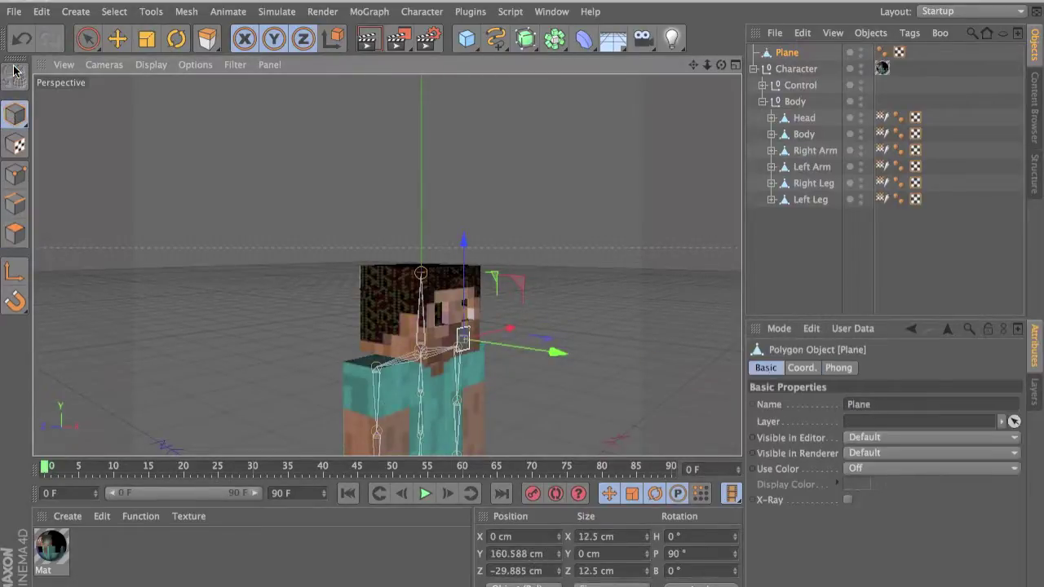
mouse_move(477, 340)
left_mouse_down()
mouse_move(487, 339)
mouse_move(475, 341)
left_mouse_up()
left_click_drag(445, 287, 364, 286, "alt")
scroll(363, 286, "up", 5)
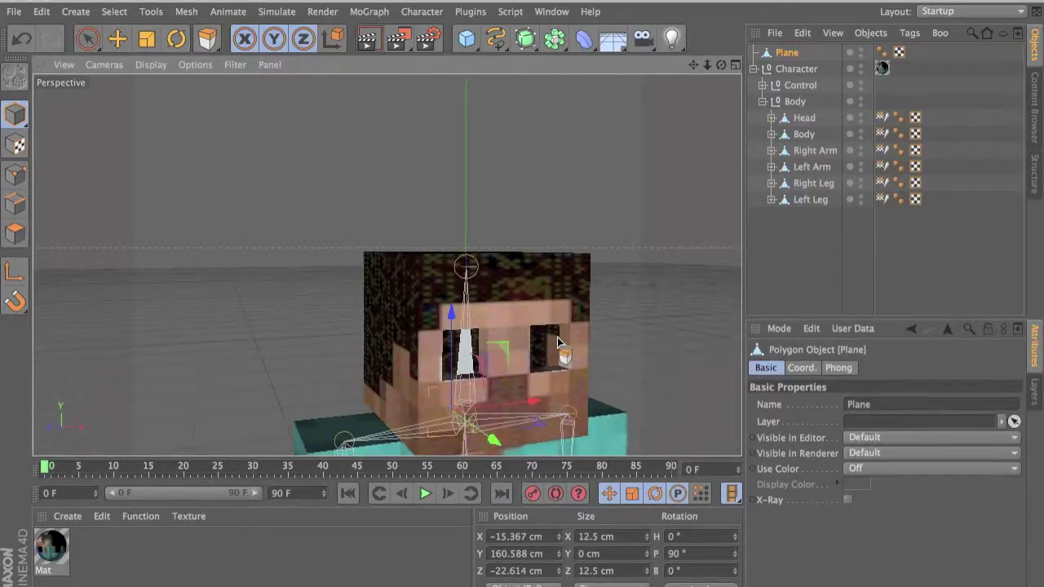
- Raise the plane to about Y 174.7 cm and shift it to about X -12.7 cm so it fills the eye socket
middle_click_drag(557, 336, 394, 254, "alt")
left_click_drag(394, 254, 312, 257, "alt")
middle_click_drag(314, 256, 440, 304, "alt")
left_click_drag(370, 273, 371, 226)
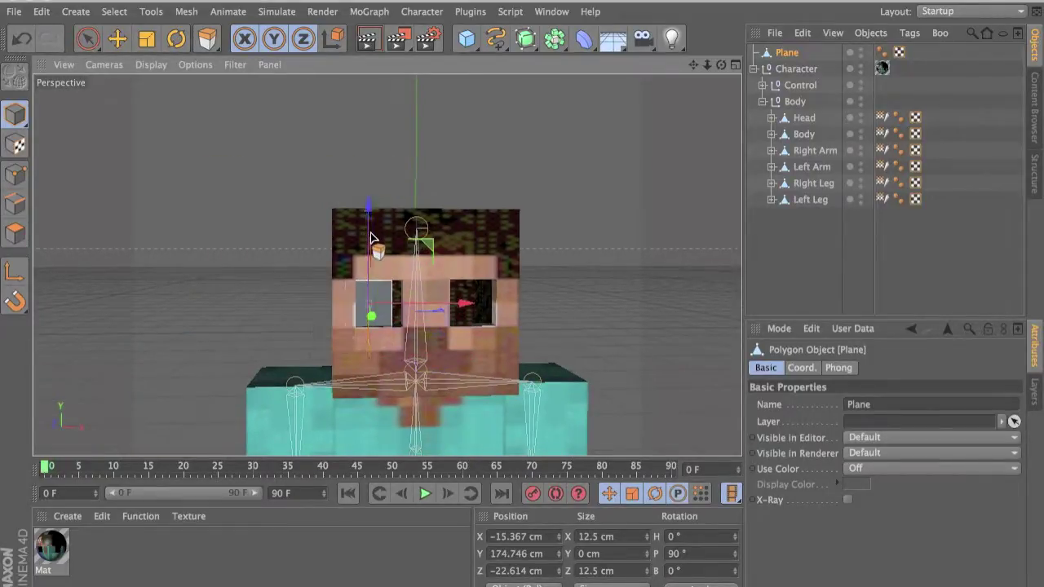
left_click_drag(427, 302, 452, 291)
scroll(452, 290, "up", 6)
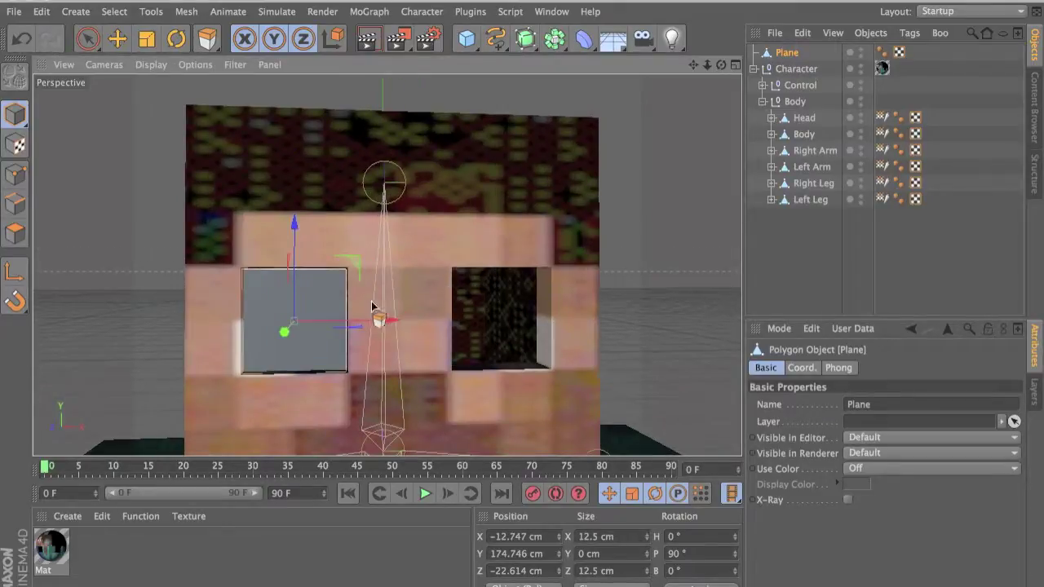
middle_click_drag(370, 301, 408, 295, "alt")
left_click_drag(406, 295, 369, 291, "alt")
- Try to move the eye plane with movement quantizing enabled at 6.25 cm, and disable the quantizing again
left_click(114, 39)
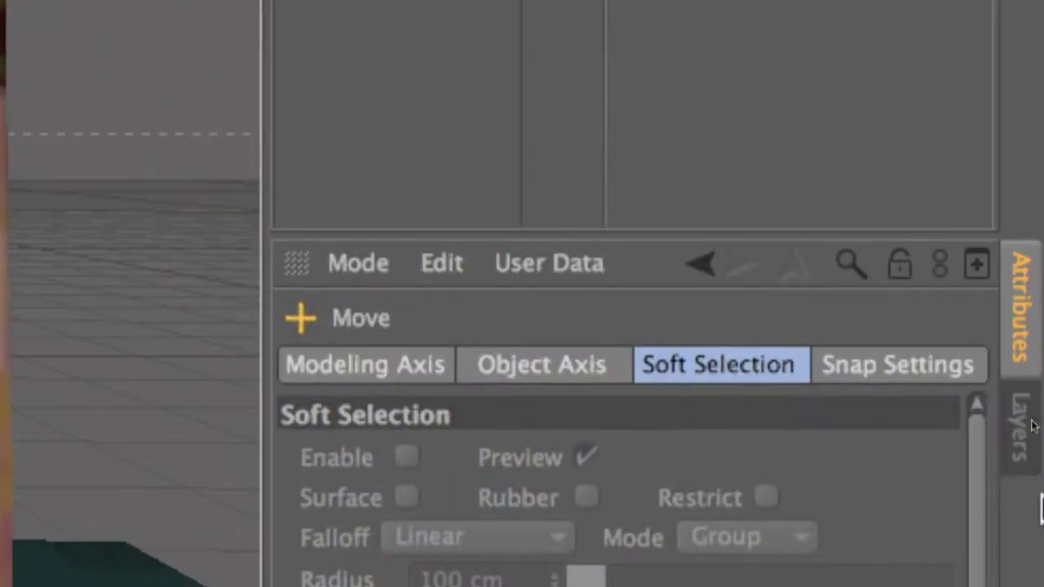
left_click(966, 369)
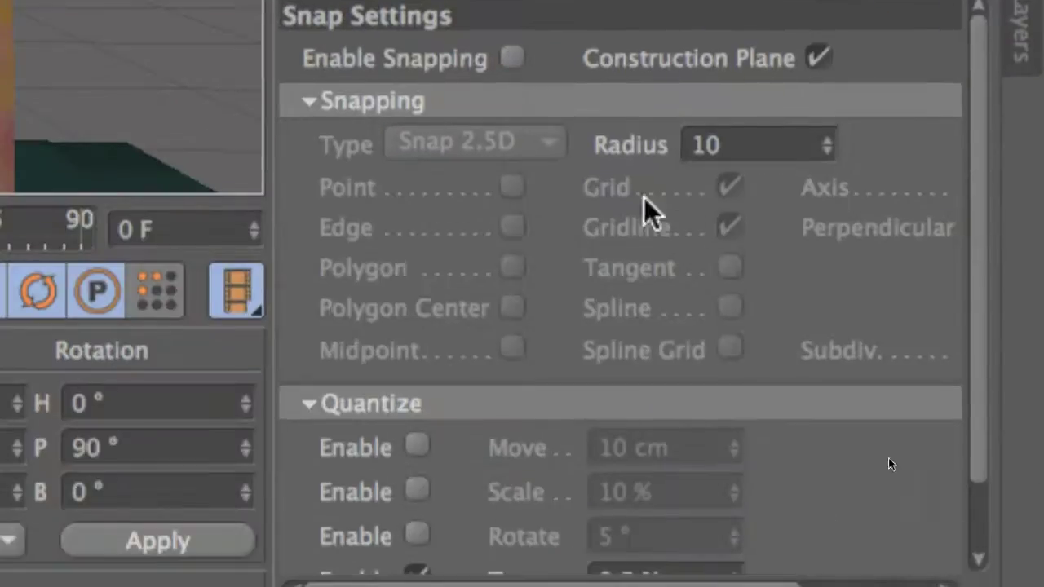
left_click(416, 448)
double_click(629, 448)
type("6.25")
key("Return")
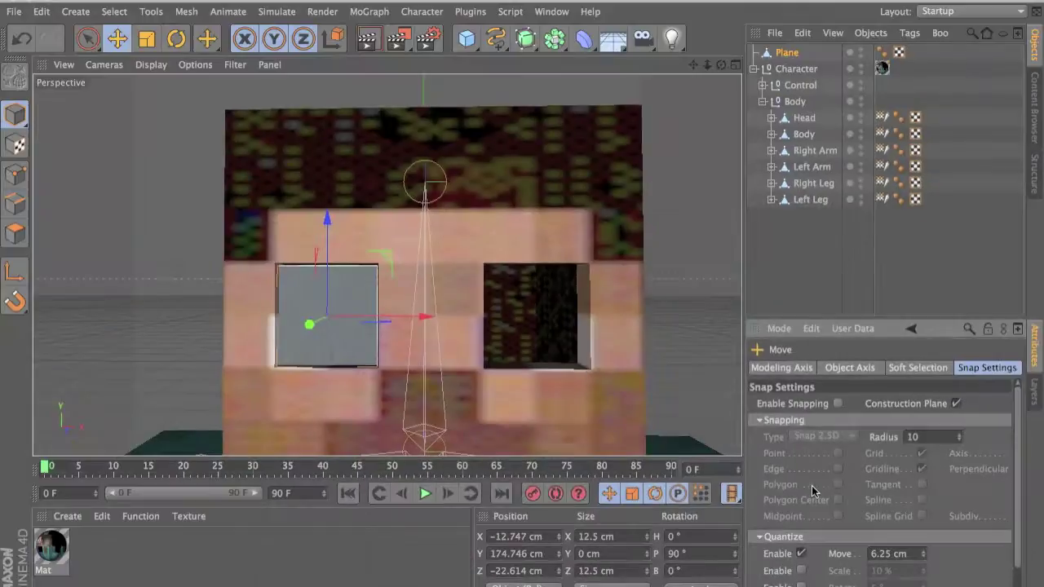
left_click_drag(426, 317, 449, 335)
scroll(449, 333, "up", 4)
scroll(450, 334, "up", 4)
middle_click_drag(390, 305, 675, 275, "alt")
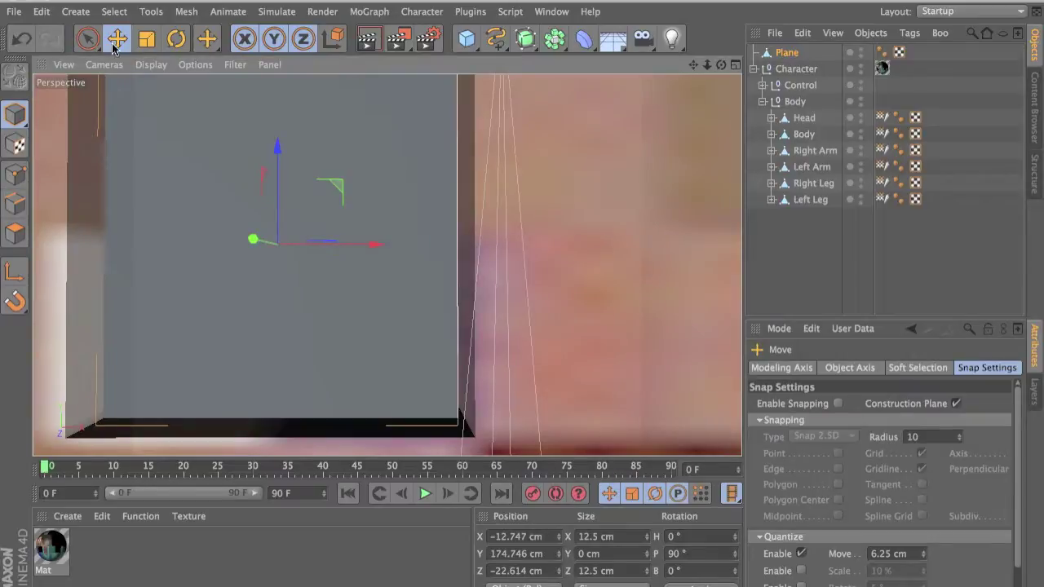
left_click(801, 554)
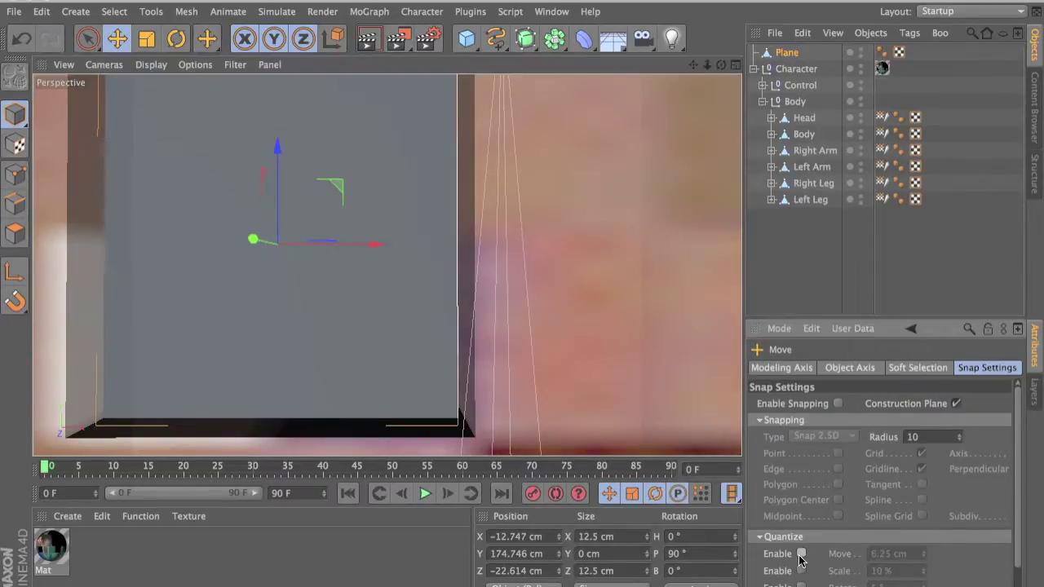
- Nudge the eye plane to about X -12.52 cm and Y 174.97 cm to align it with the socket edges
left_click_drag(345, 247, 354, 243)
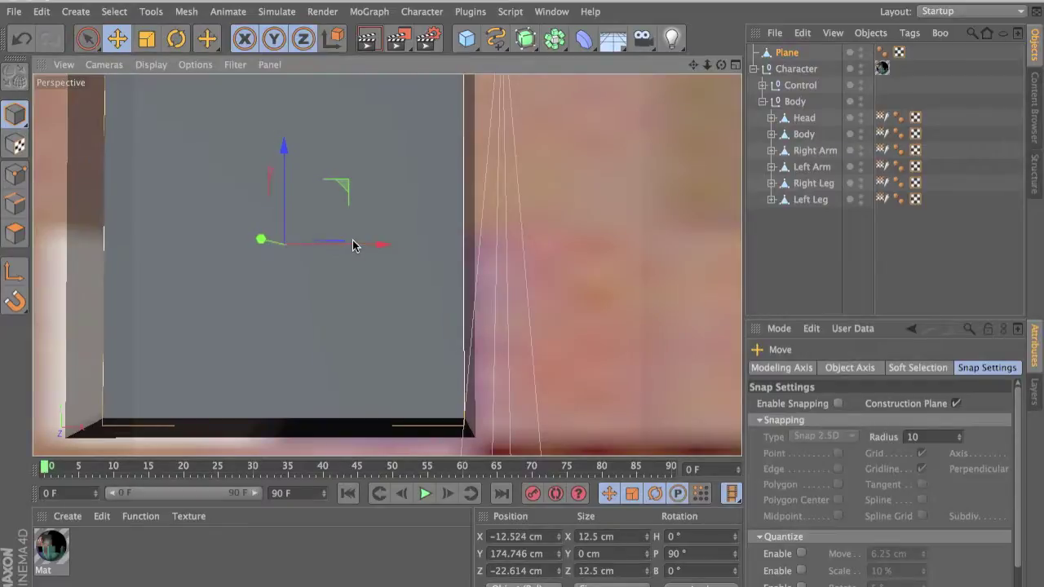
scroll(354, 242, "down", 3)
left_click_drag(321, 196, 322, 191)
middle_click_drag(375, 218, 376, 250, "alt")
left_click_drag(387, 282, 391, 295, "alt")
scroll(391, 300, "down", 5)
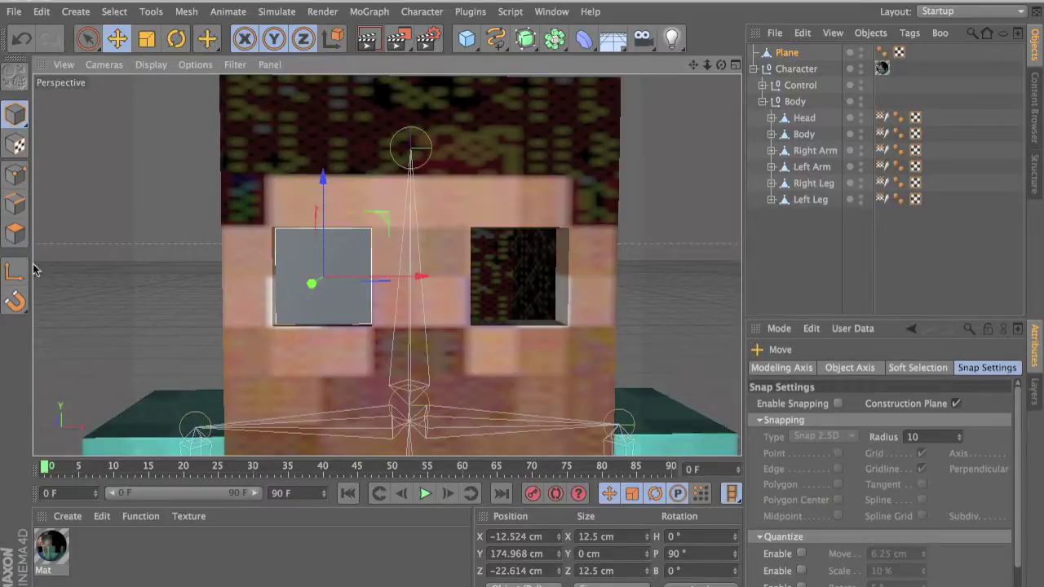
- Inset the eye plane's polygon with Extrude Inner to form a centred pupil about 4.3 cm square
left_click(14, 234)
left_click(319, 291)
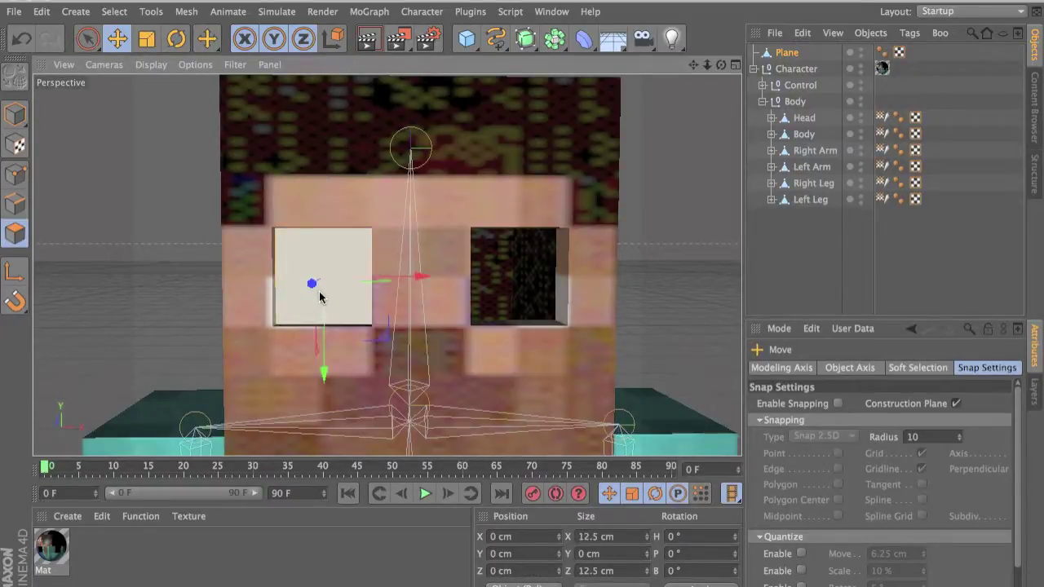
right_click(319, 293)
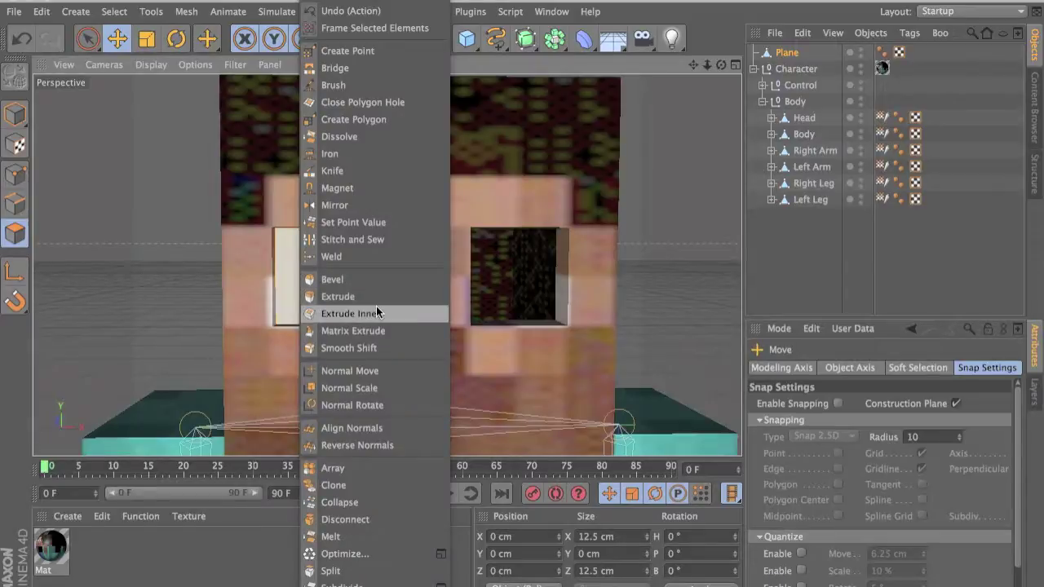
left_click(376, 312)
left_click_drag(354, 275, 522, 301)
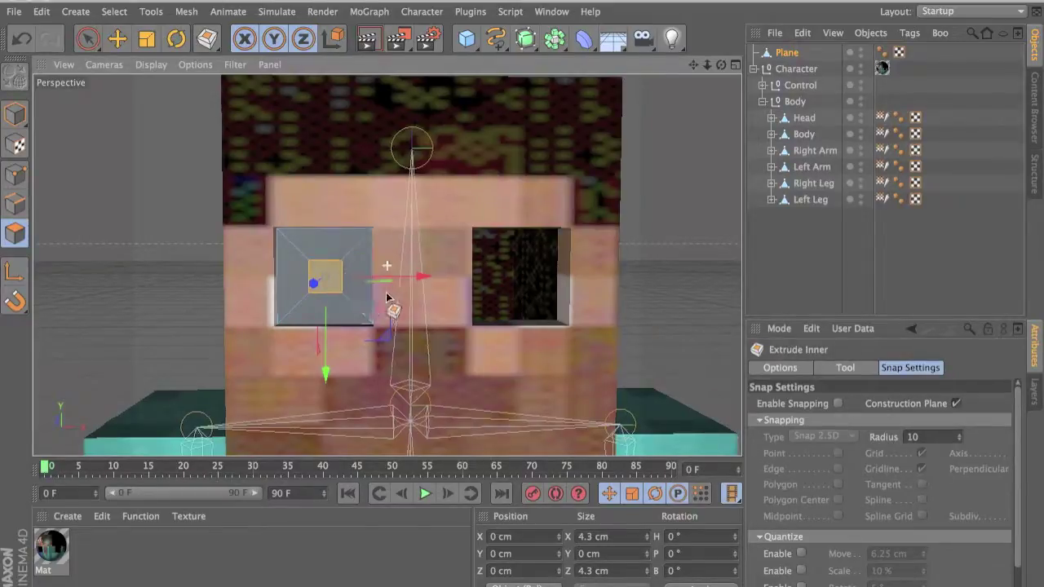
middle_click_drag(389, 303, 514, 304, "alt")
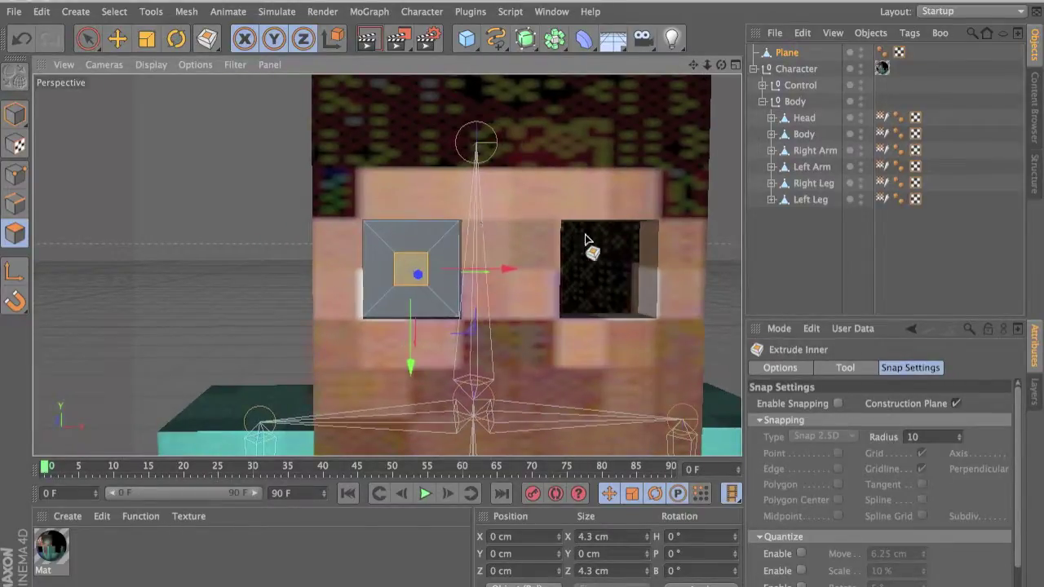
- Add a Point Morph to the eye plane
left_click(15, 114)
left_click(313, 11)
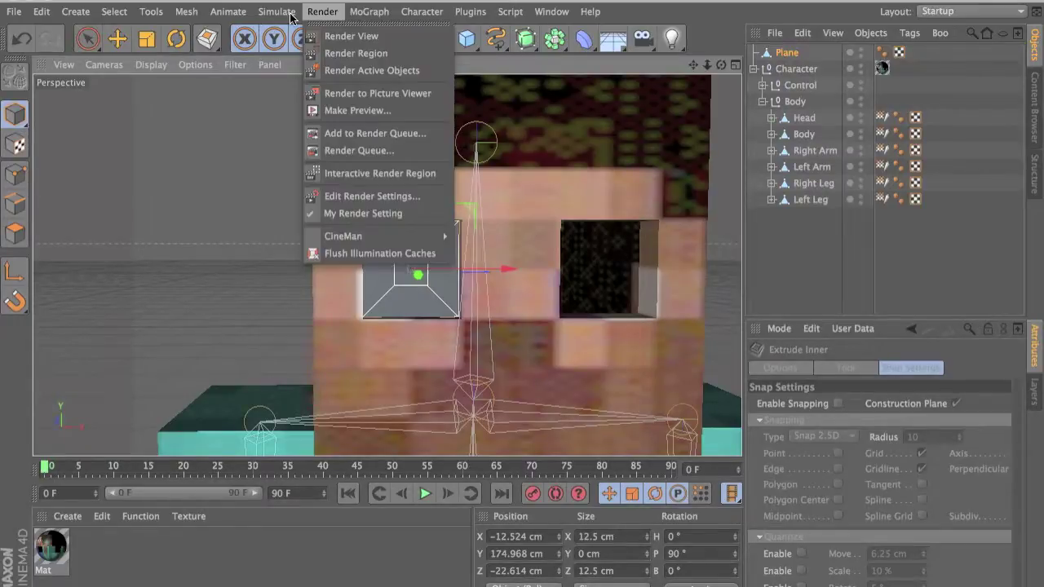
left_click(821, 54)
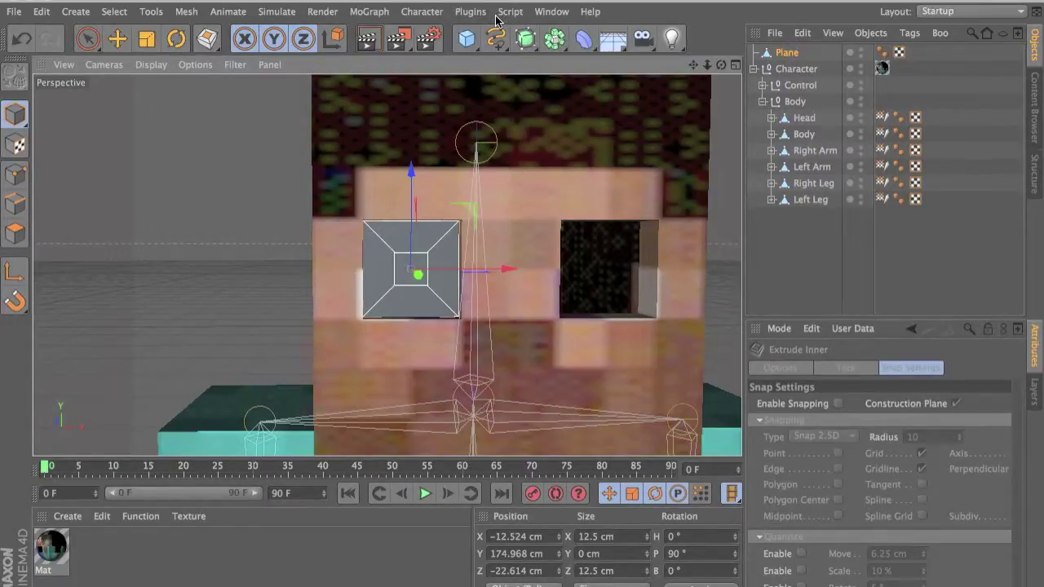
left_click(432, 12)
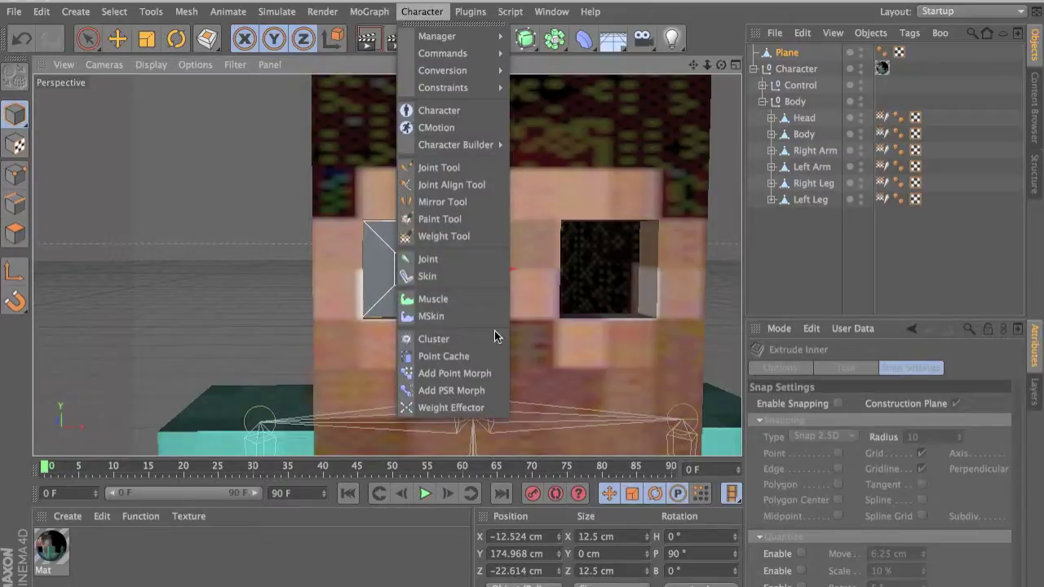
left_click(490, 373)
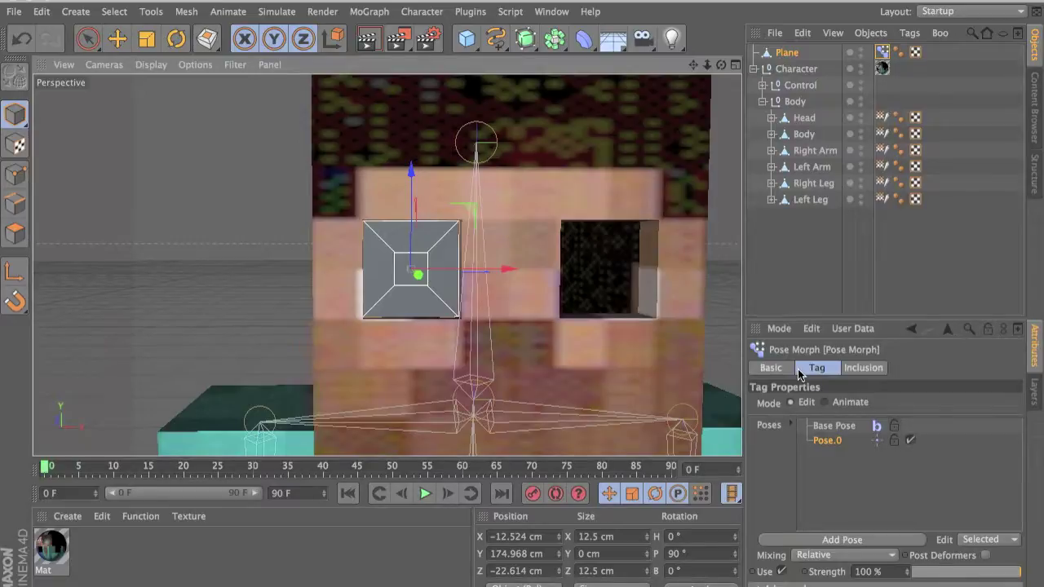
- Switch to polygon editing with Live Selection and rename the first morph pose of the eye plane as Up
left_click(15, 233)
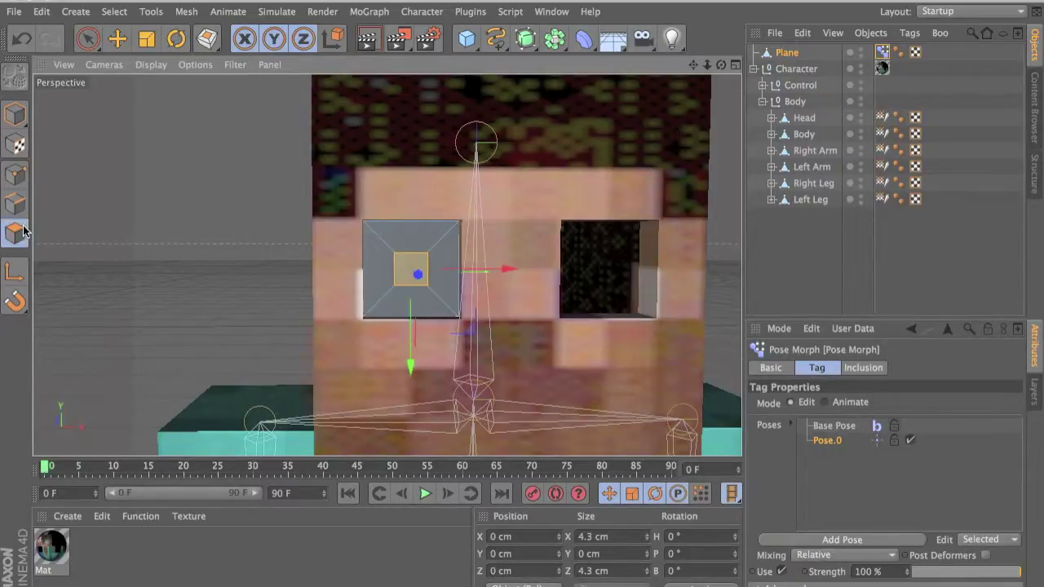
scroll(418, 260, "up", 3)
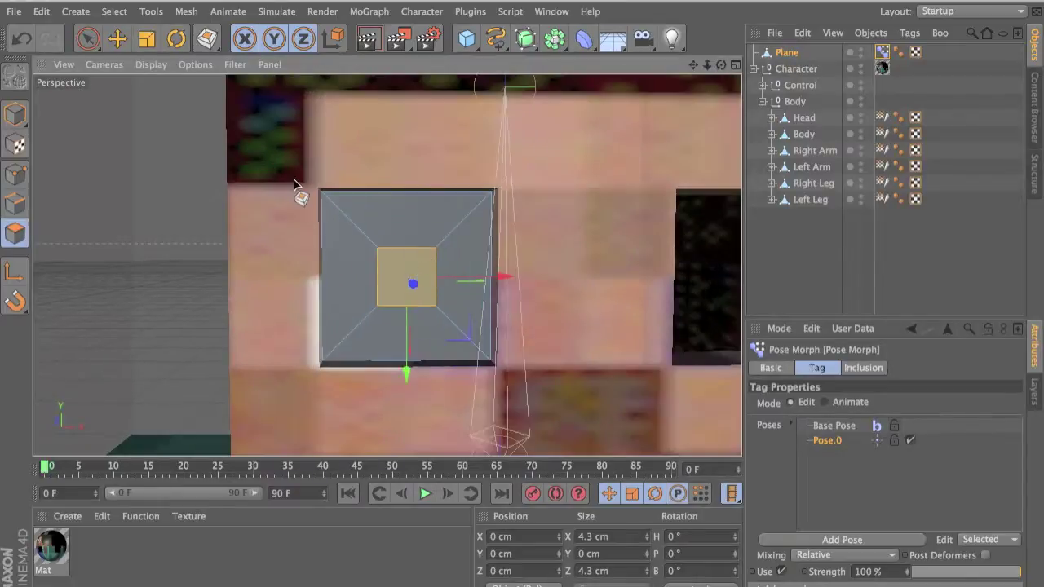
left_click(88, 39)
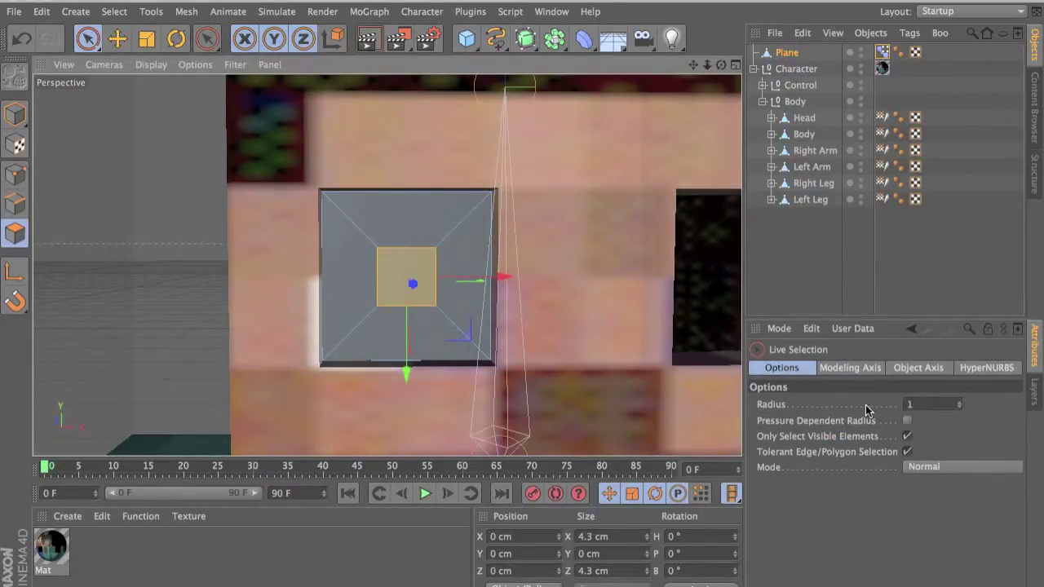
left_click(883, 52)
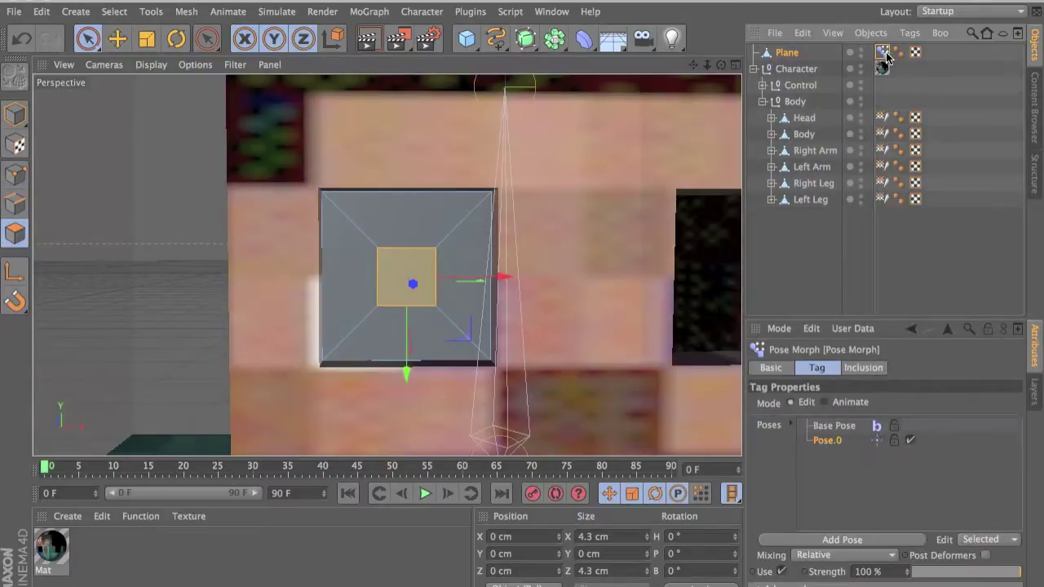
double_click(827, 440)
type("Up")
key("Return")
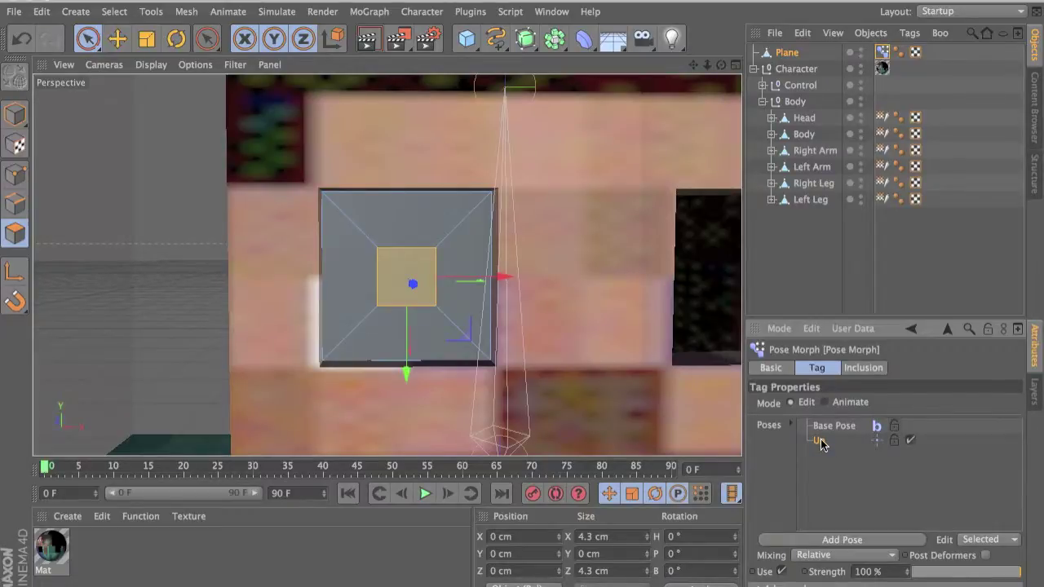
- In the Up pose, raise the pupil polygon to the upper edge of the eye, about 4.1 cm along Z
key("Up")
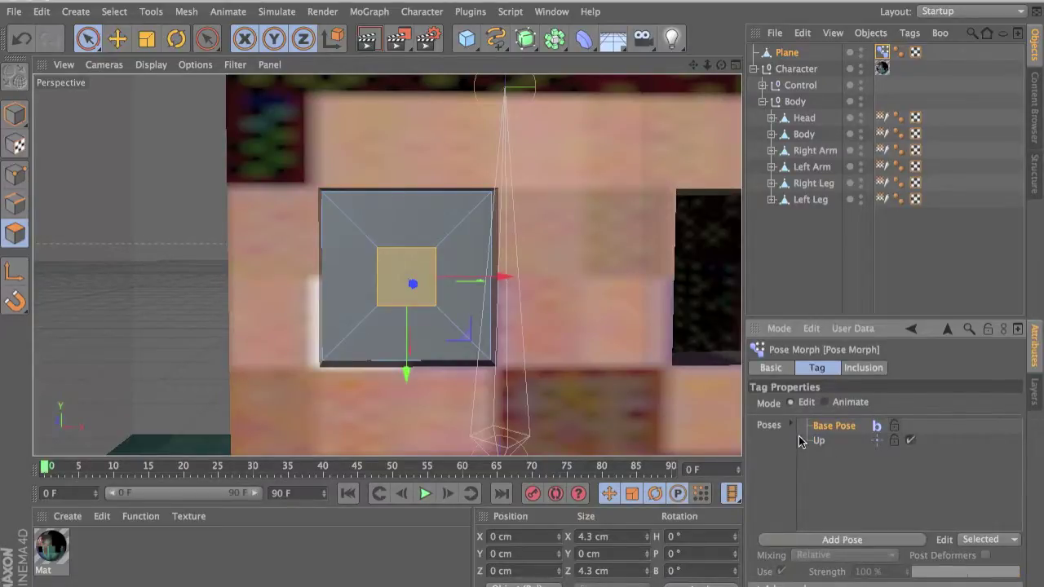
left_click(807, 441)
left_click_drag(402, 374, 419, 322)
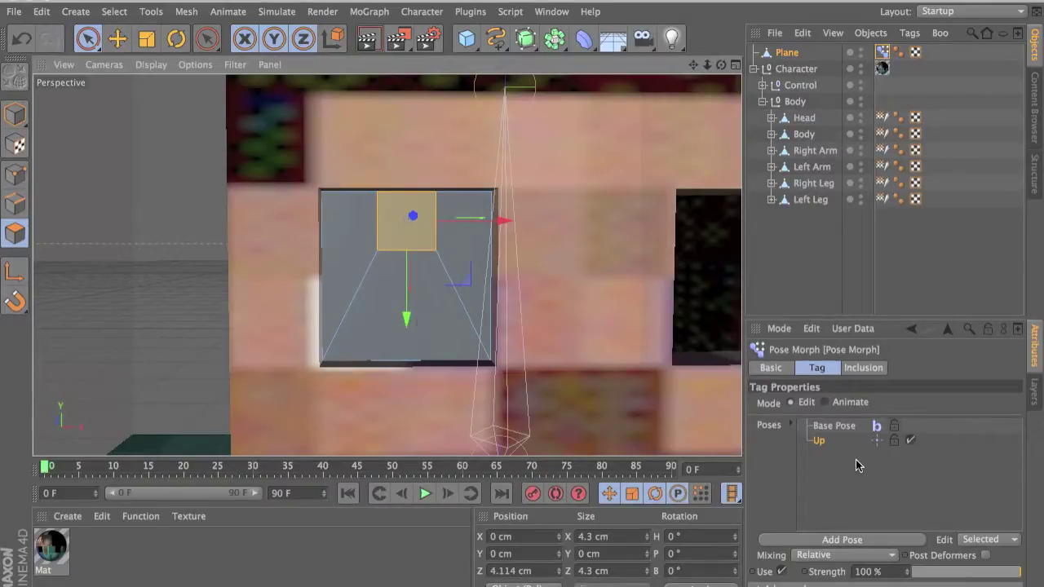
- Add a second pose to the Pose Morph tag and name it Side
left_click(874, 540)
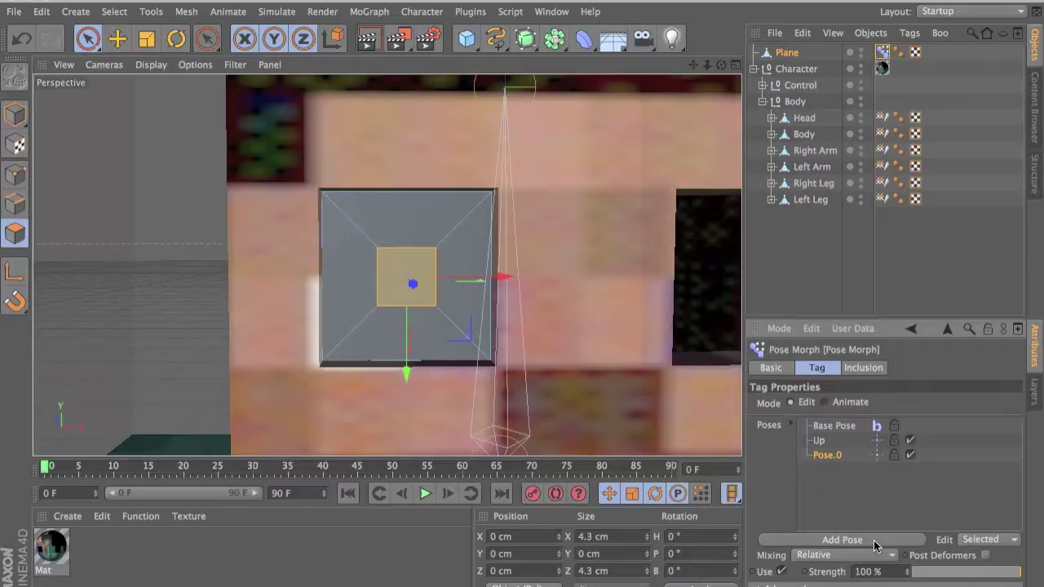
key("Return")
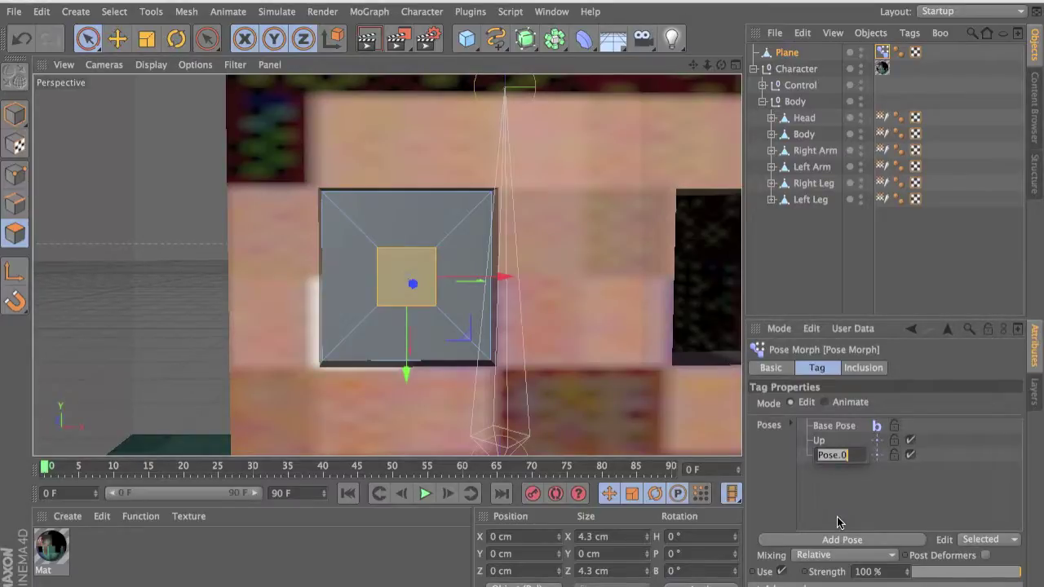
key("BackSpace")
type("Side")
key("Return")
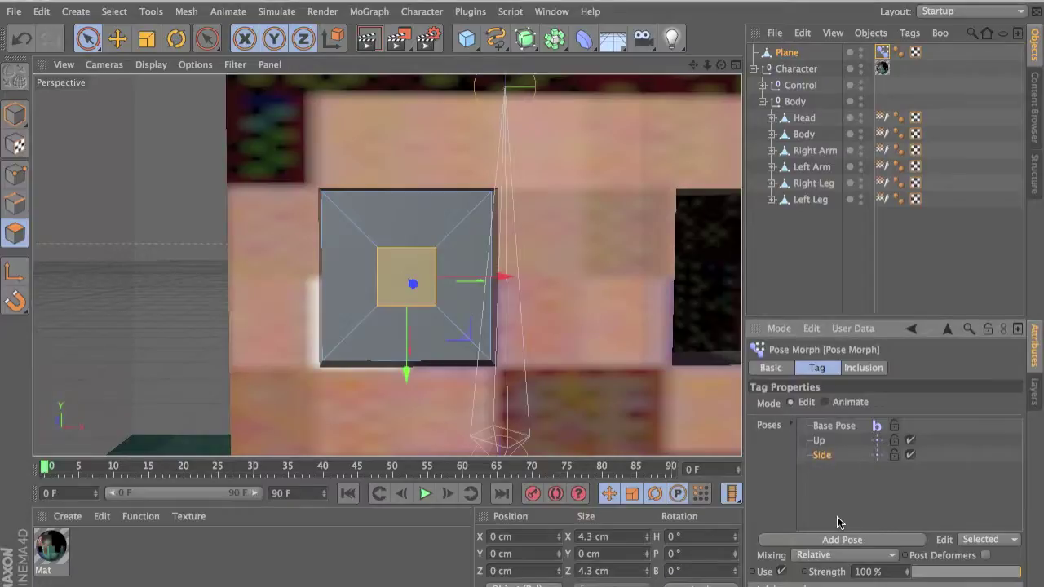
- In the Side pose, move the pupil polygon to the outer edge of the eye, at about X -4 cm
left_click(468, 286)
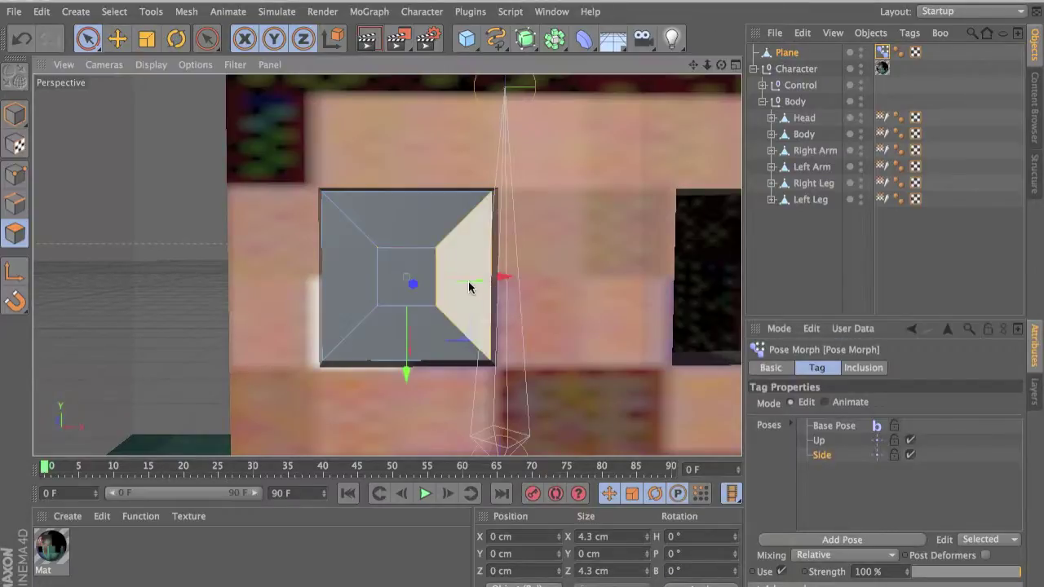
key("super+z")
left_click_drag(509, 282, 449, 279)
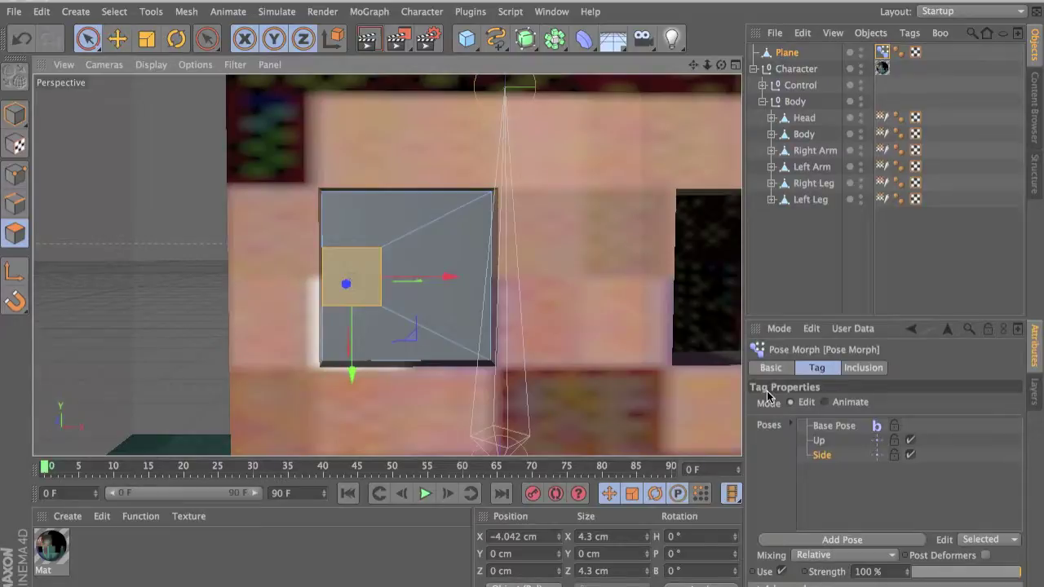
- Add a third pose to the eye plane's Pose Morph tag and name it Scale
left_click(842, 540)
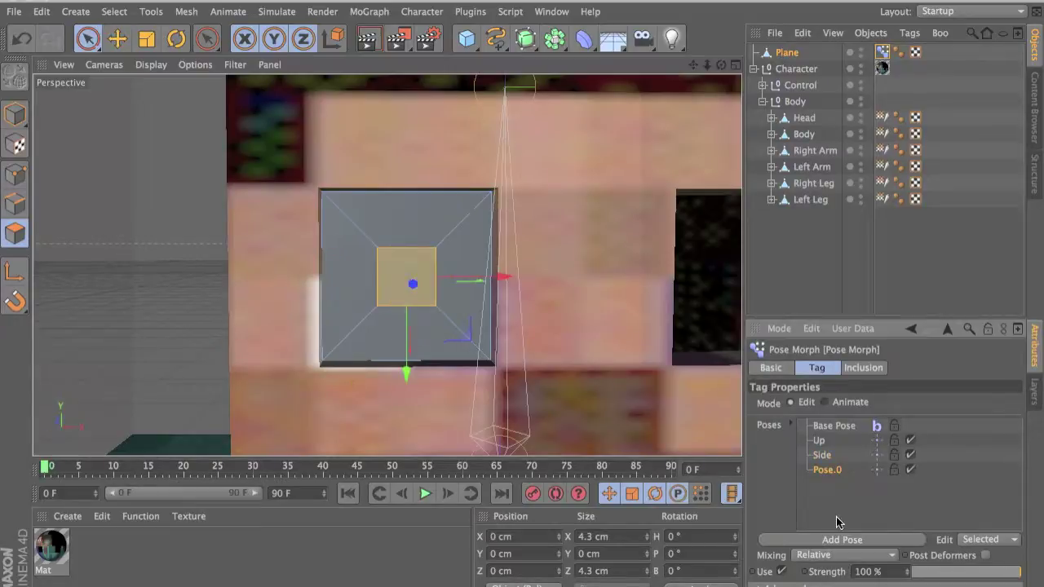
double_click(826, 471)
type("Scale")
key("Return")
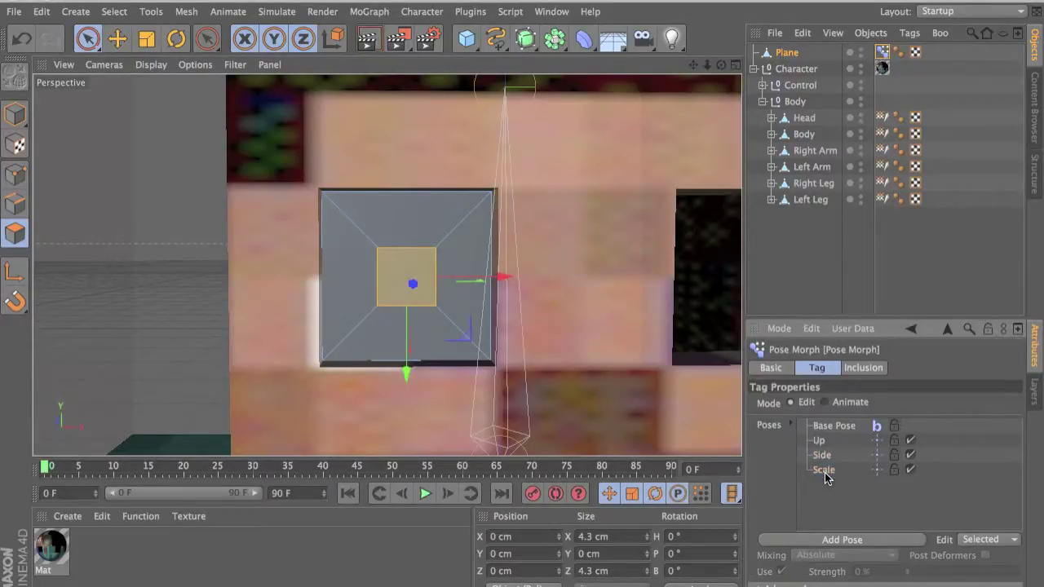
- In the Scale pose, enlarge the pupil polygon to fill the whole eye, about 12.4 by 12.4 cm
left_click(824, 471)
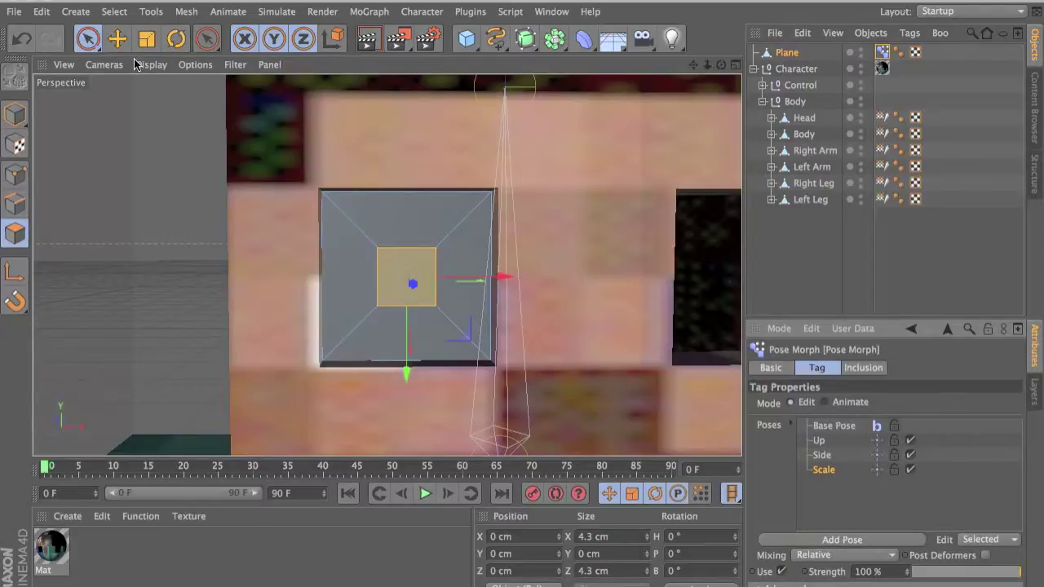
key("t")
left_click_drag(405, 368, 661, 284)
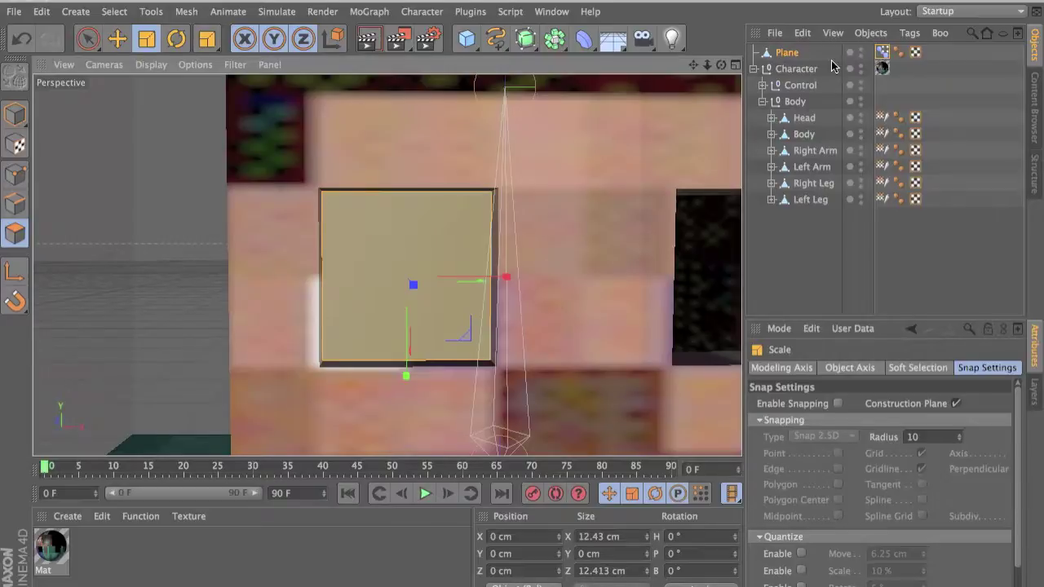
- Switch the eye plane's Pose Morph tag to Animate mode
left_click(882, 51)
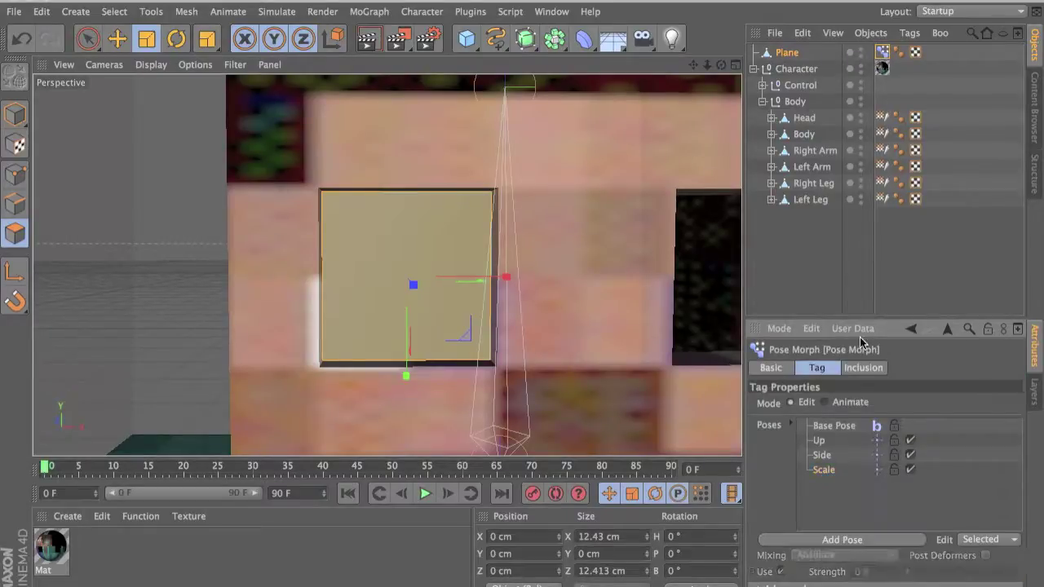
left_click(850, 401)
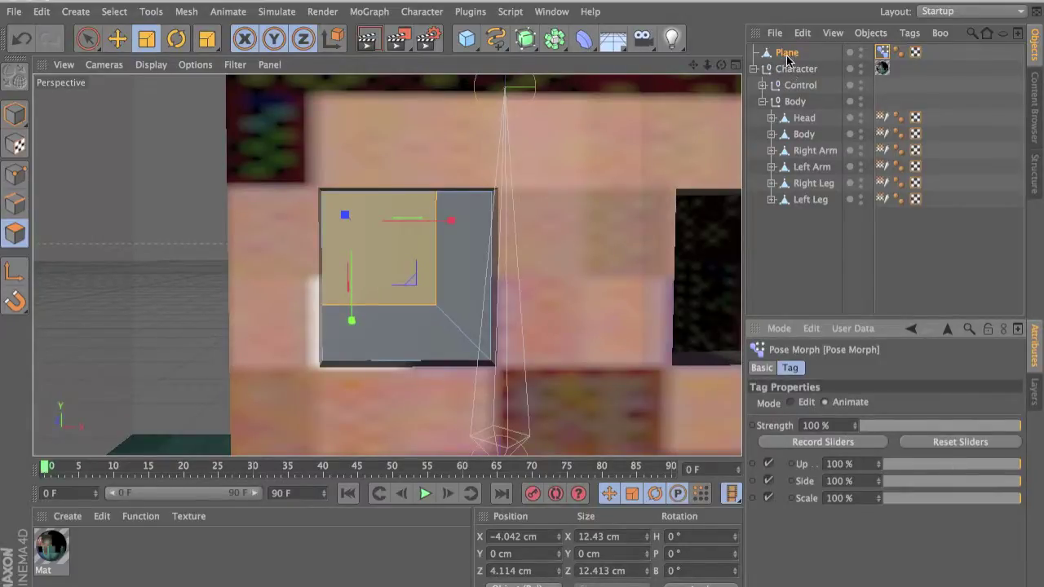
middle_click_drag(580, 301, 476, 301, "alt")
scroll(477, 302, "down", 5)
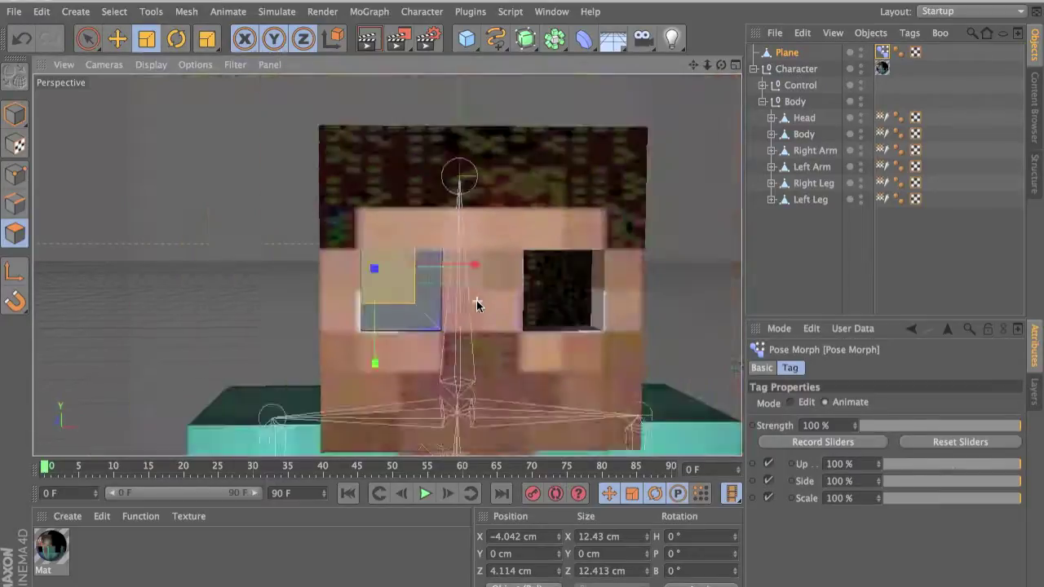
scroll(476, 300, "down", 3)
scroll(521, 307, "up", 3)
middle_click_drag(557, 329, 508, 282, "alt")
scroll(508, 282, "up", 3)
middle_click_drag(424, 247, 501, 251, "alt")
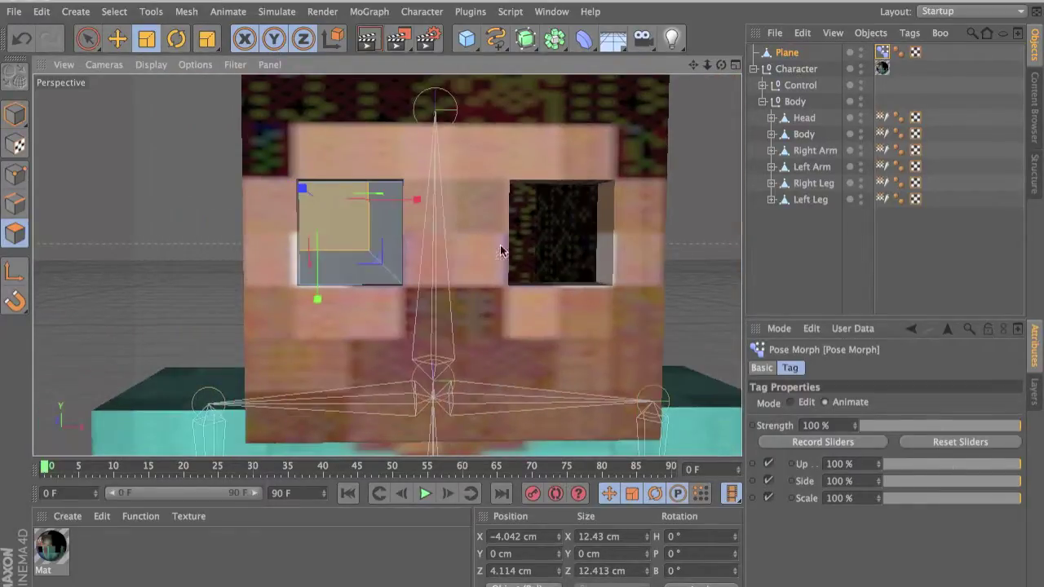
- Add an XPresso tag to the Character null and put its editor window away
left_click(779, 72)
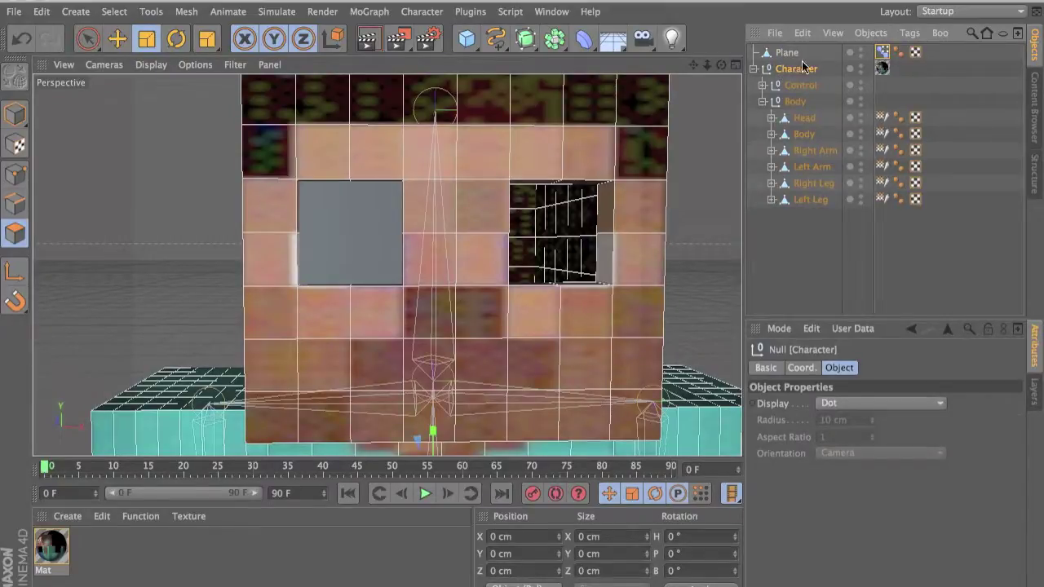
right_click(799, 65)
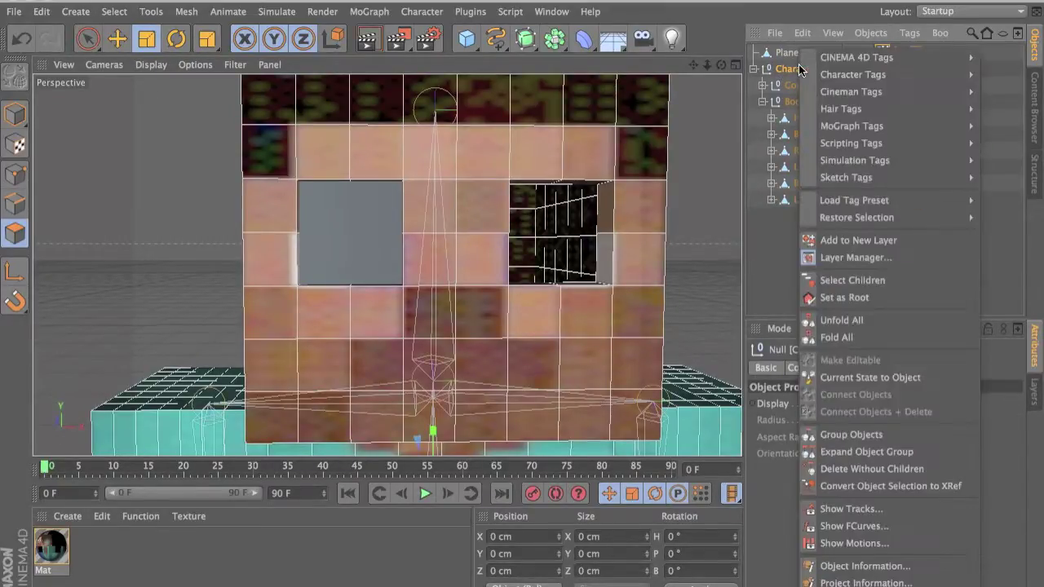
mouse_move(833, 59)
left_click(546, 253)
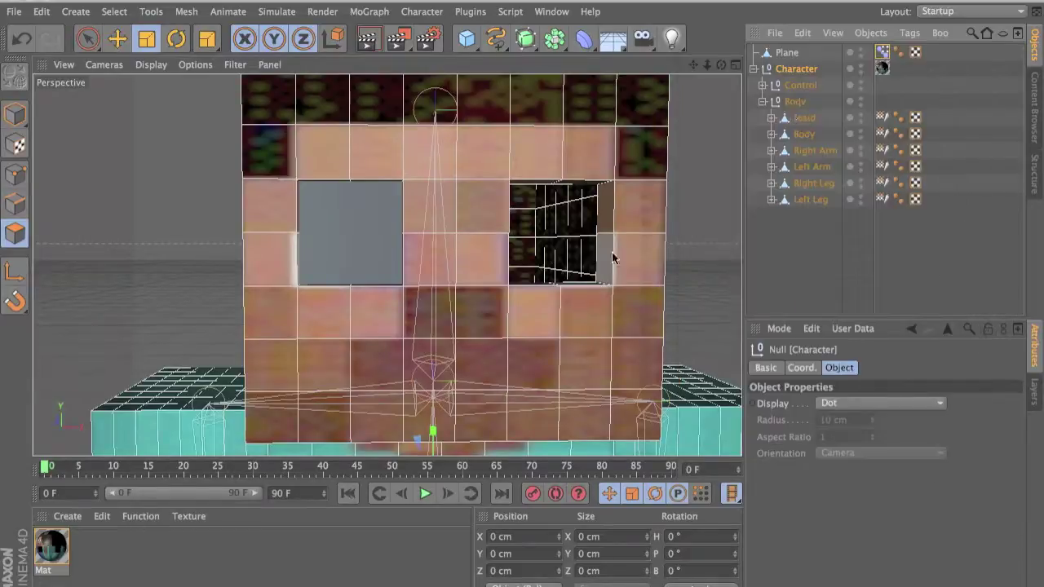
right_click(805, 71)
mouse_move(852, 65)
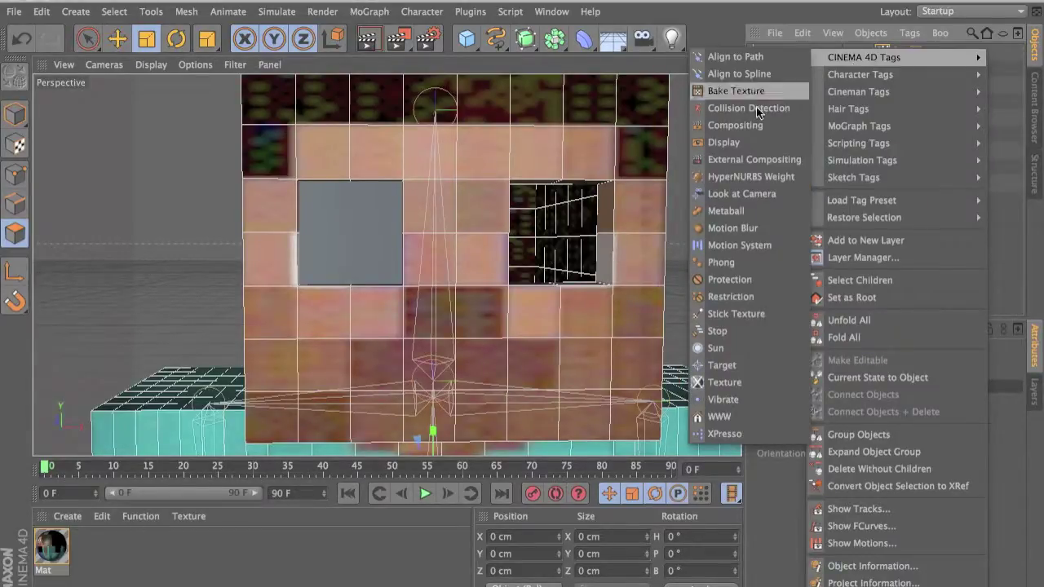
left_click(715, 433)
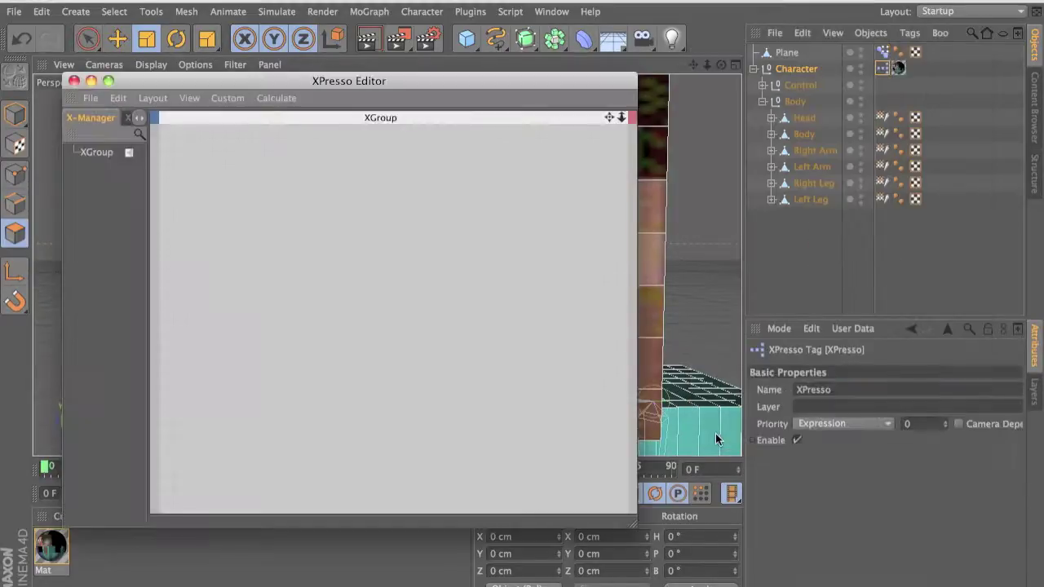
left_click_drag(568, 87, 566, 55)
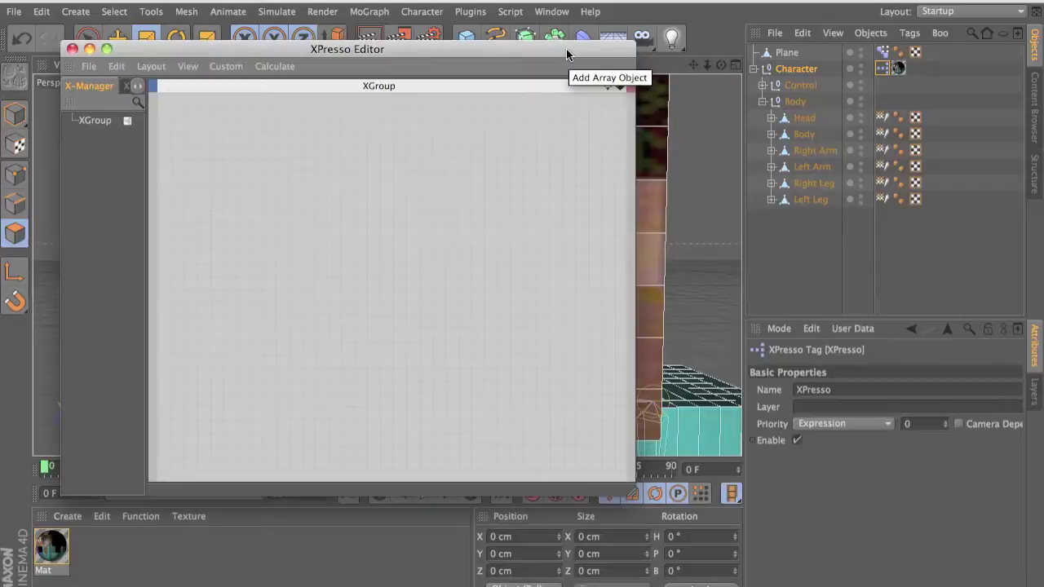
left_click_drag(567, 53, 543, 23)
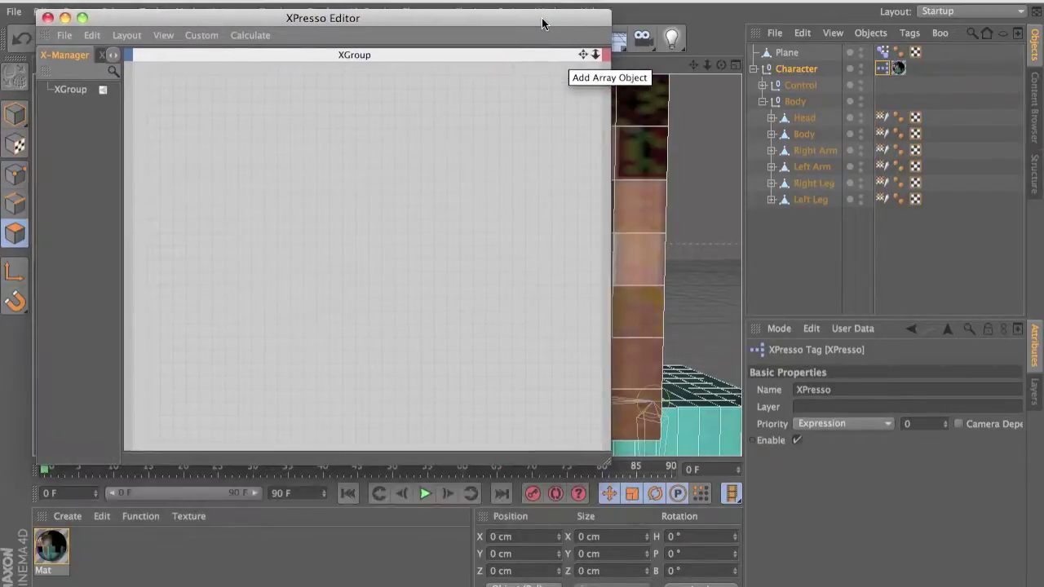
left_click(65, 17)
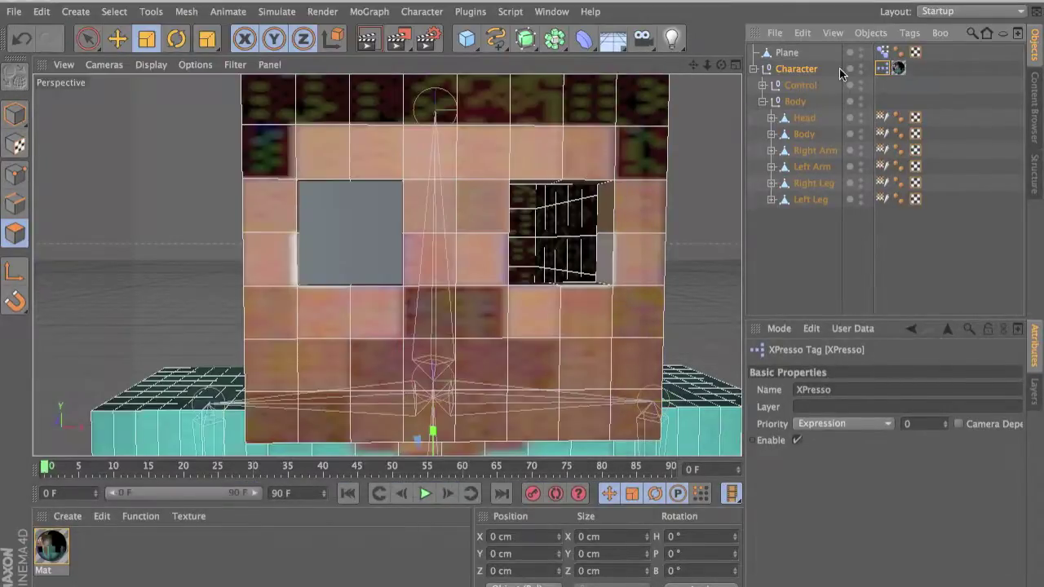
- Add a user data entry named Eye to the Character null
left_click(793, 68)
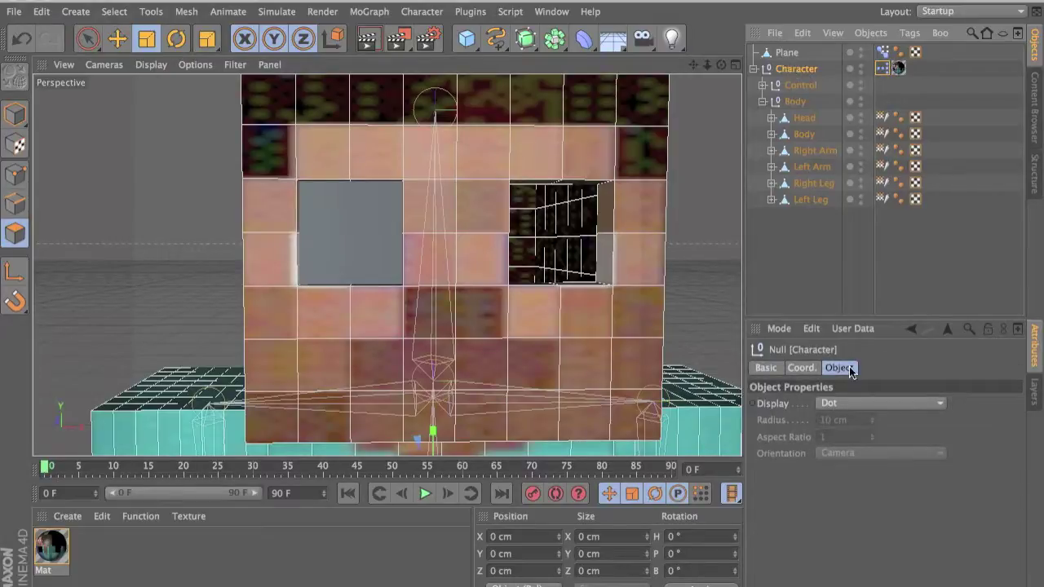
left_click(861, 331)
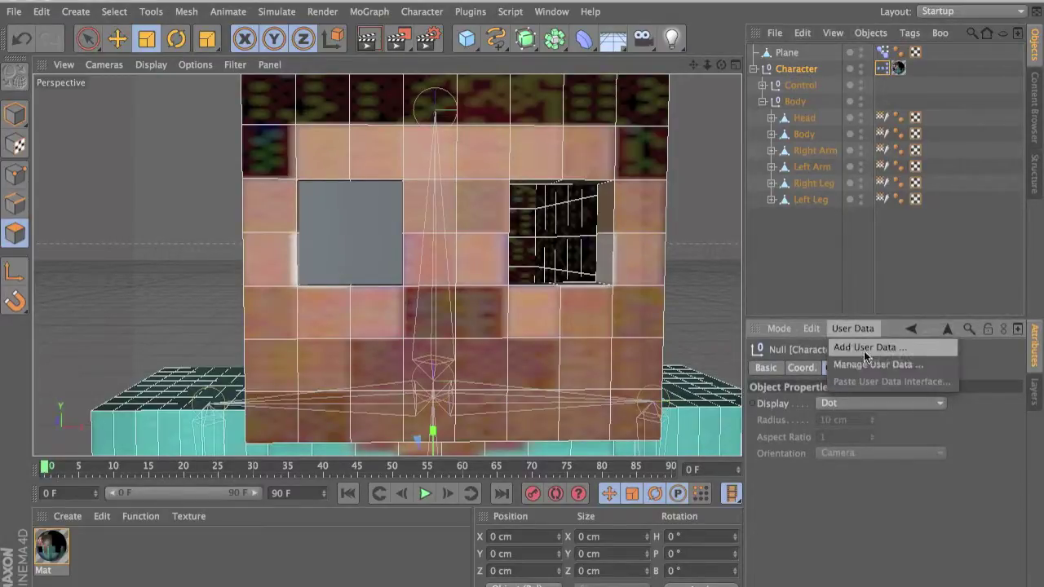
left_click(866, 350)
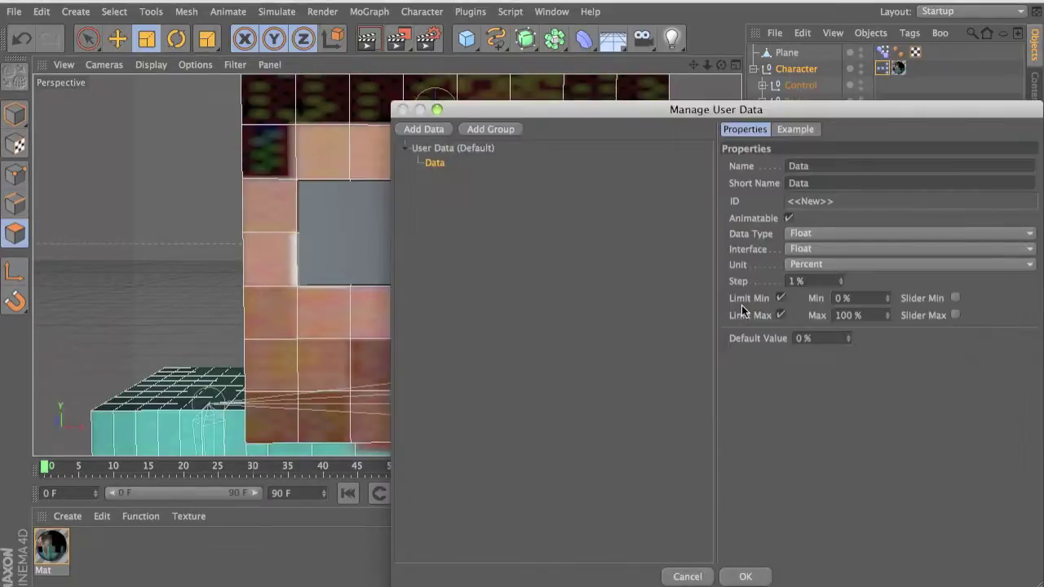
left_click_drag(538, 107, 334, 57)
left_click(629, 108)
type("Eye")
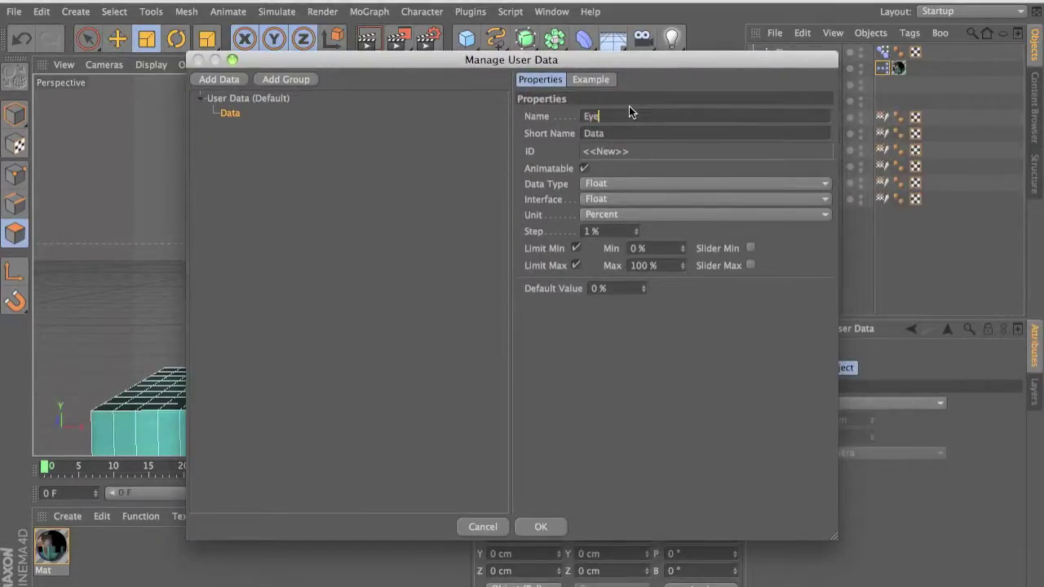
key("Return")
- Set the Eye user data to the Vector data type with the 2D Vector Field interface
left_click(628, 182)
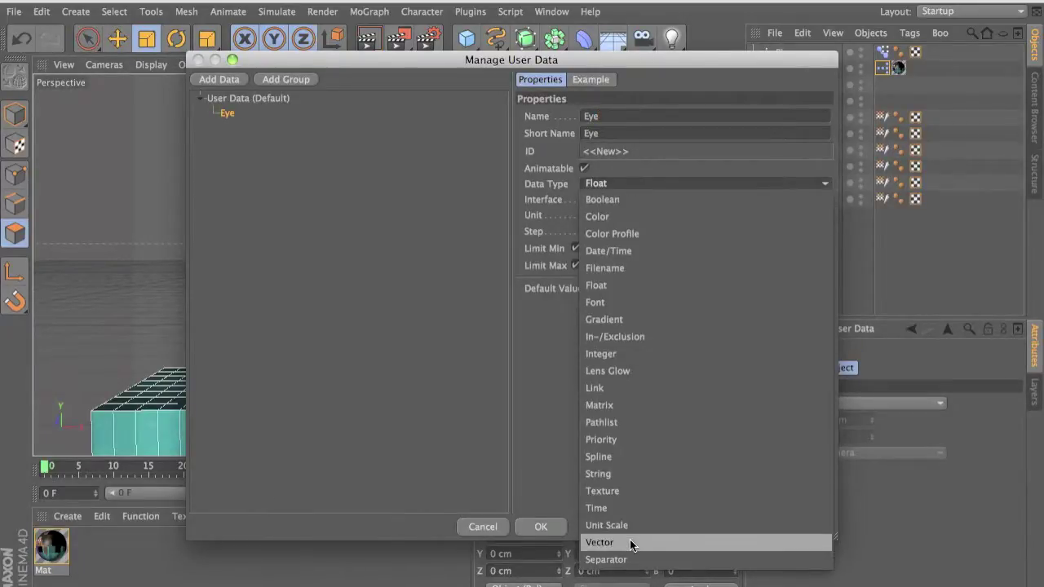
left_click(629, 541)
left_click(621, 199)
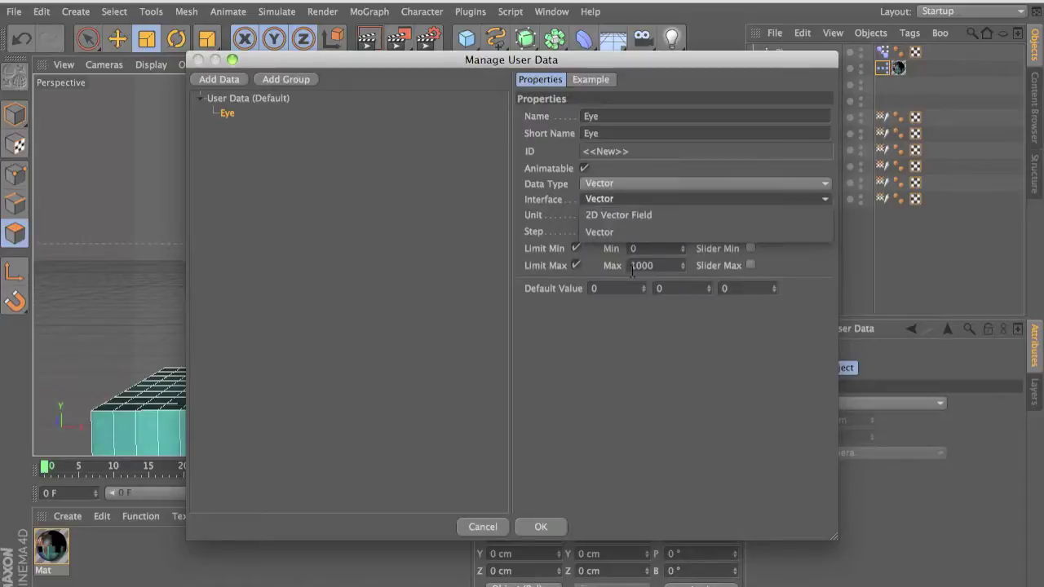
left_click(618, 215)
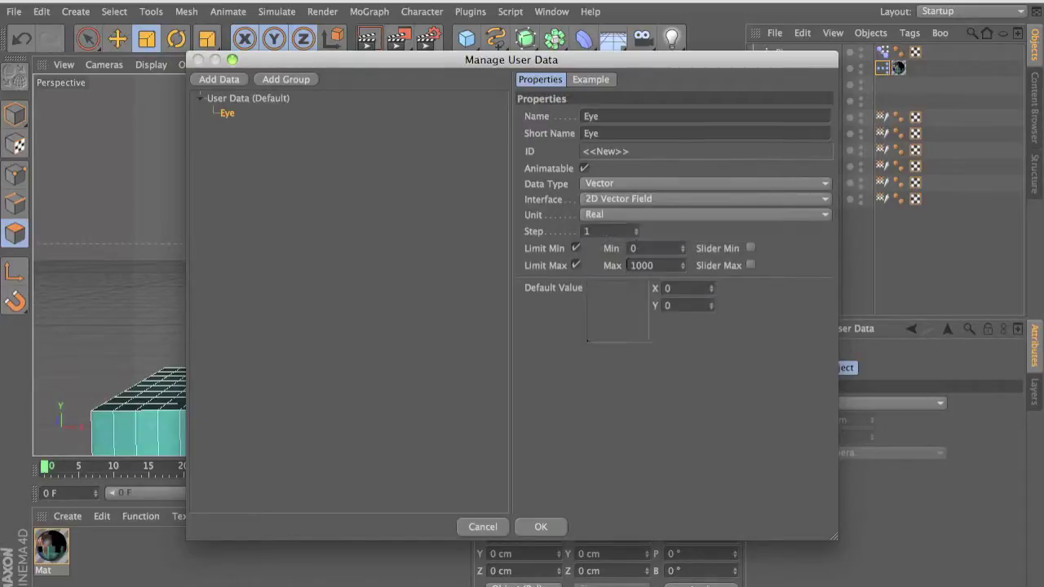
- Limit the Eye user data to a minimum of -1 and a maximum of 1, and accept it
double_click(635, 248)
type("-1")
key("Tab")
type("1")
key("Return")
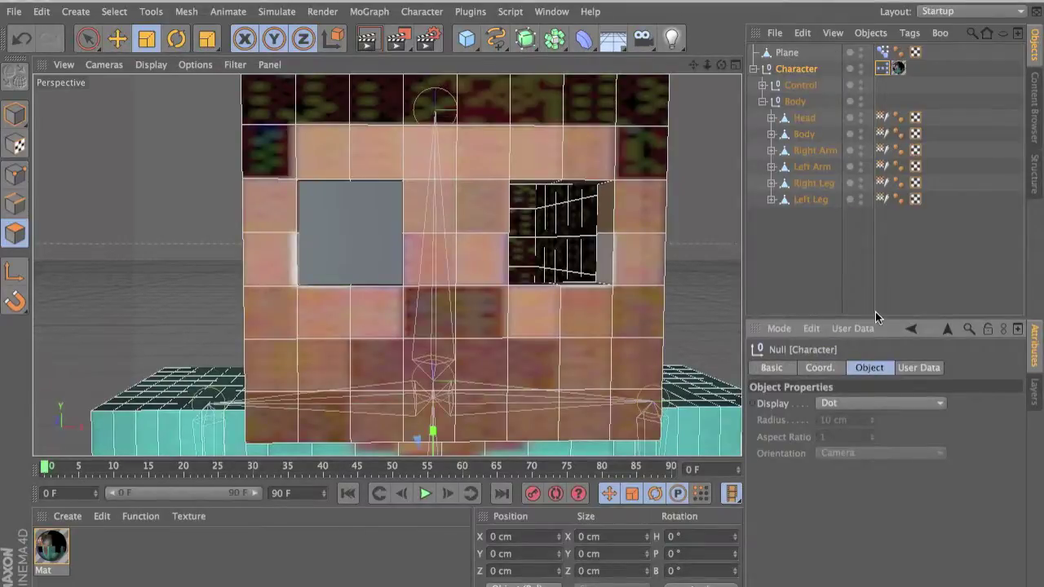
- Reopen the Character's XPresso graph, add the Character null as a node and stretch the node taller
double_click(881, 70)
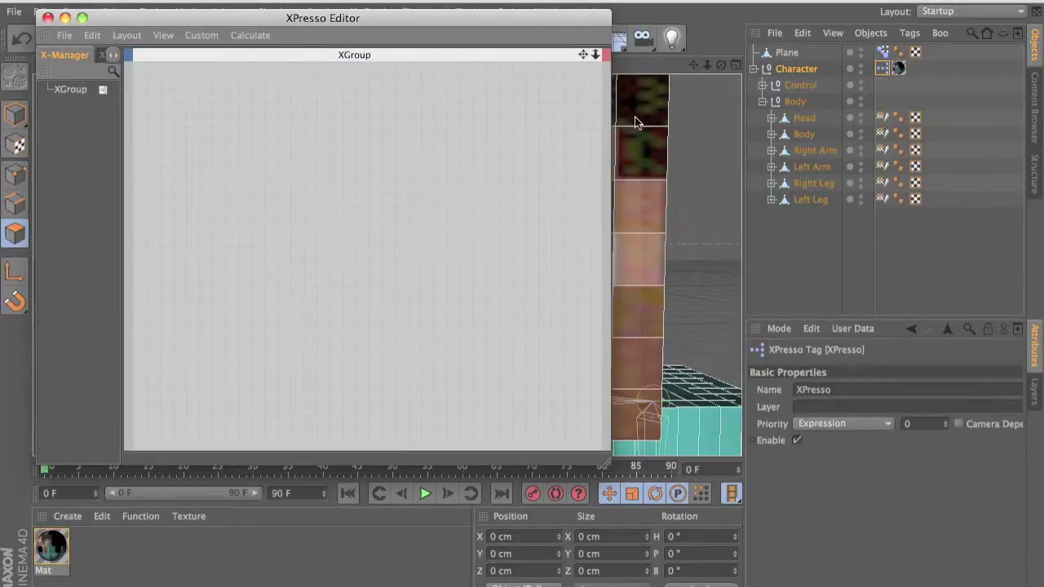
left_click(784, 69)
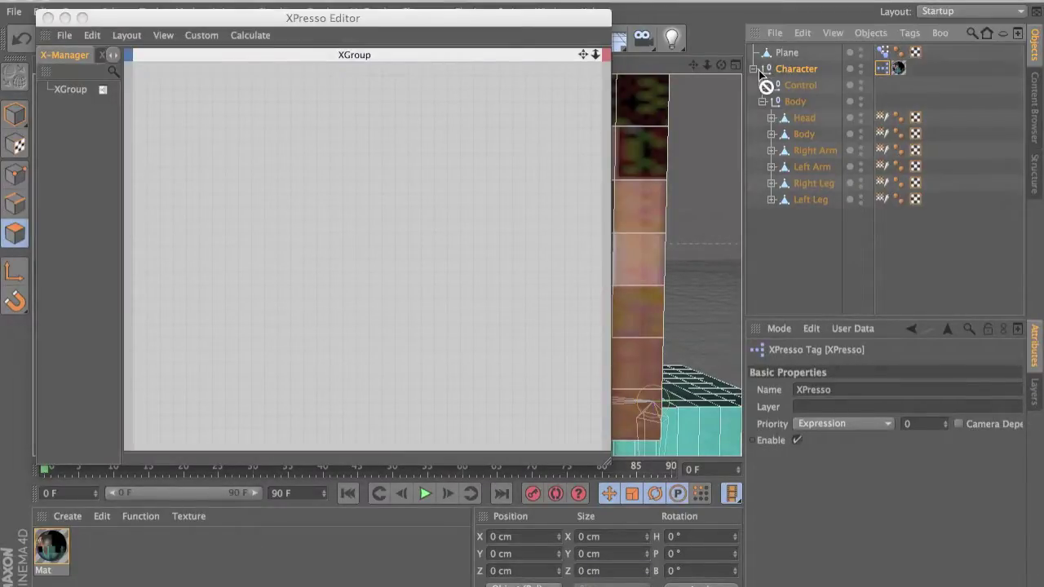
left_click_drag(803, 74, 388, 153)
left_click_drag(245, 138, 242, 308)
left_click(245, 315)
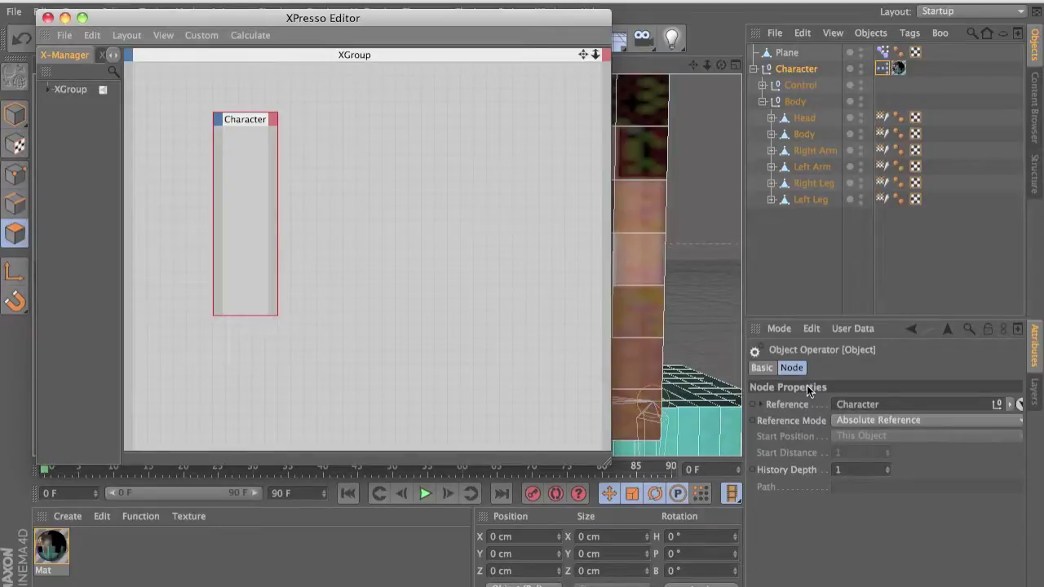
- Add the Eye . X and Eye . Y user data outputs to the Character node
left_click(273, 125)
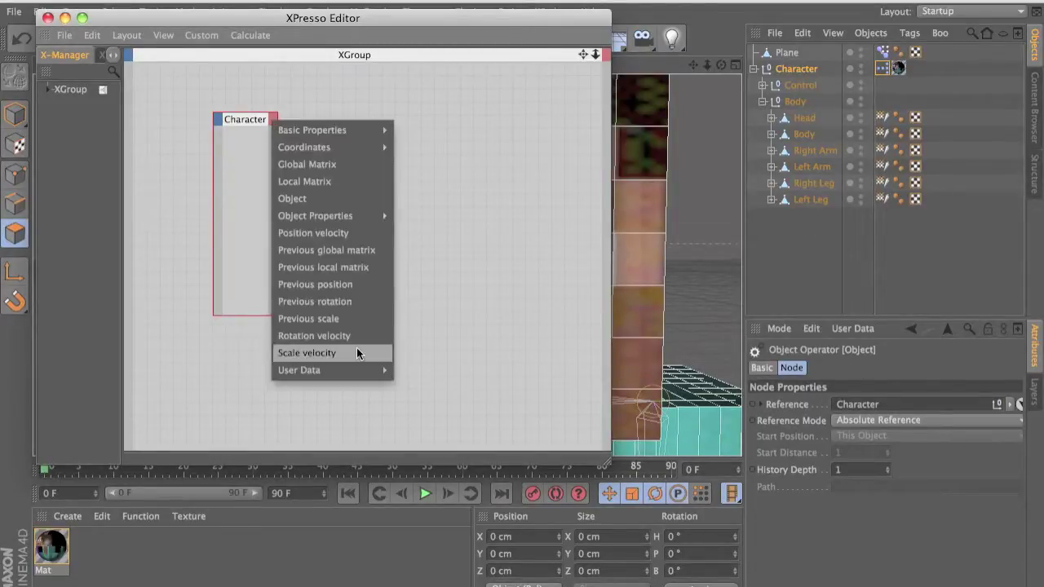
mouse_move(325, 367)
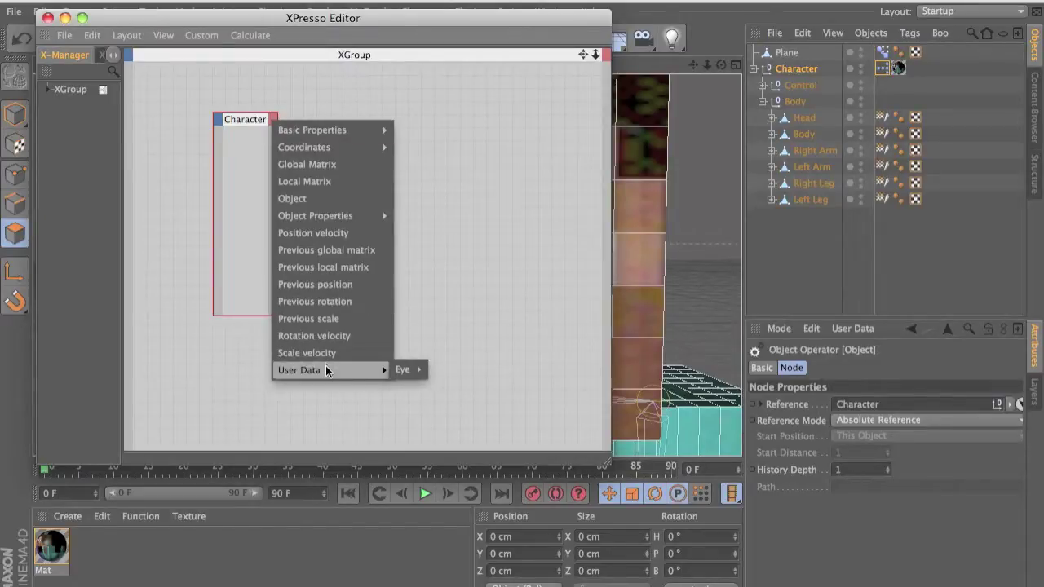
mouse_move(405, 369)
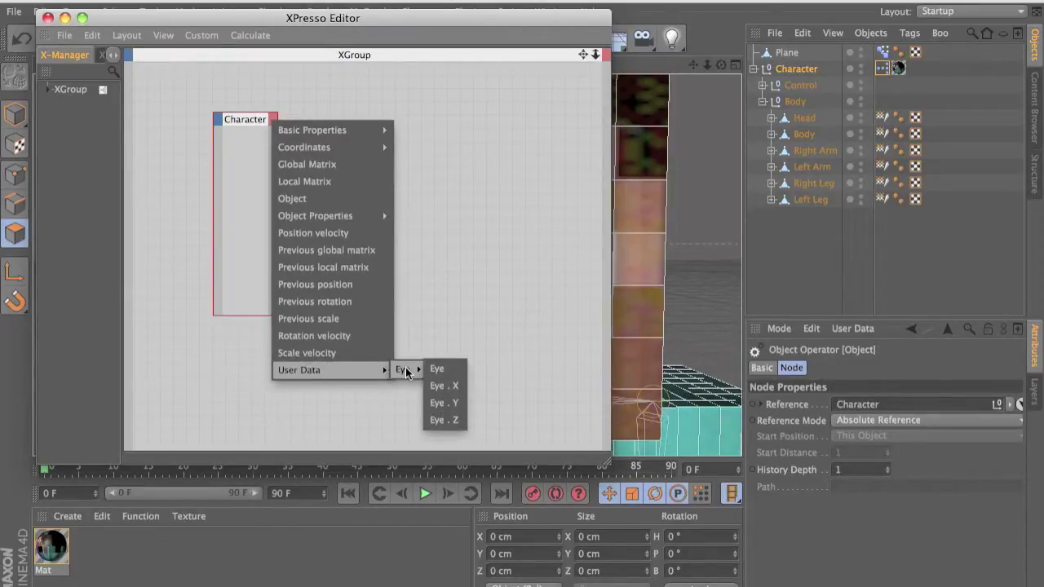
left_click(452, 387)
left_click(274, 119)
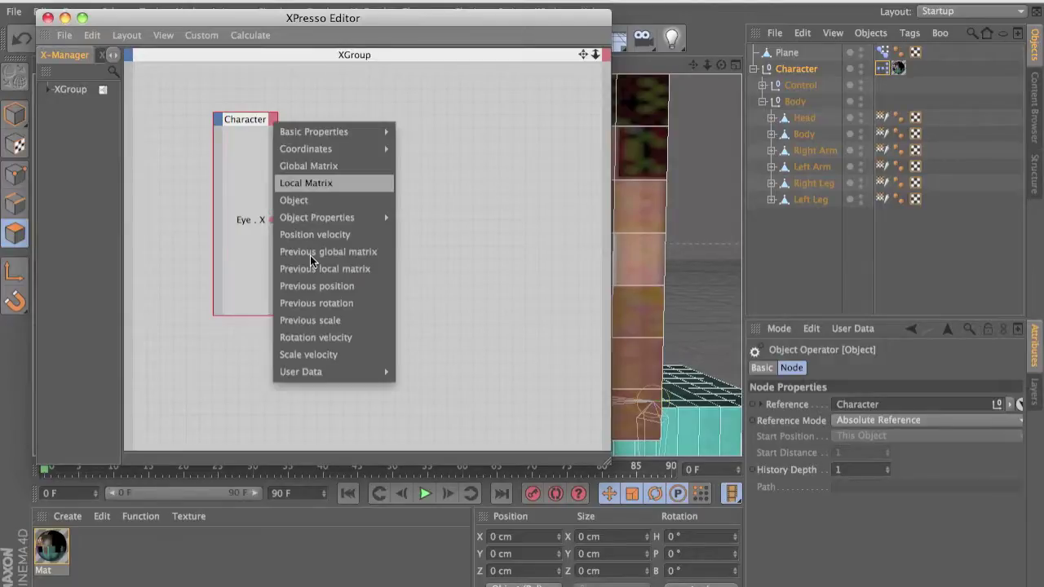
mouse_move(342, 372)
mouse_move(405, 371)
left_click(461, 396)
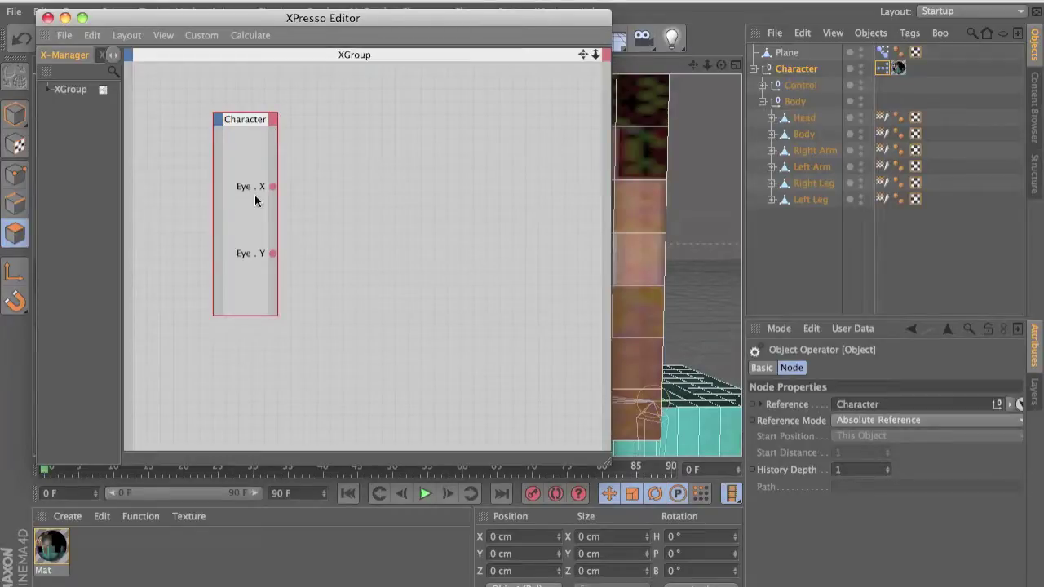
- Add the combined Eye user data output to the Character node
left_click(273, 125)
mouse_move(344, 372)
mouse_move(415, 376)
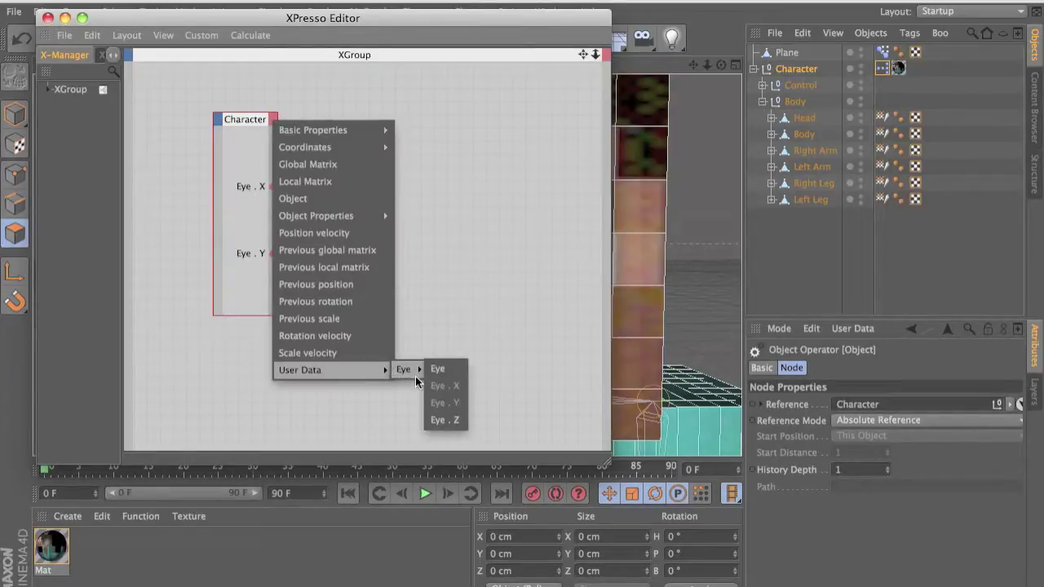
left_click(456, 367)
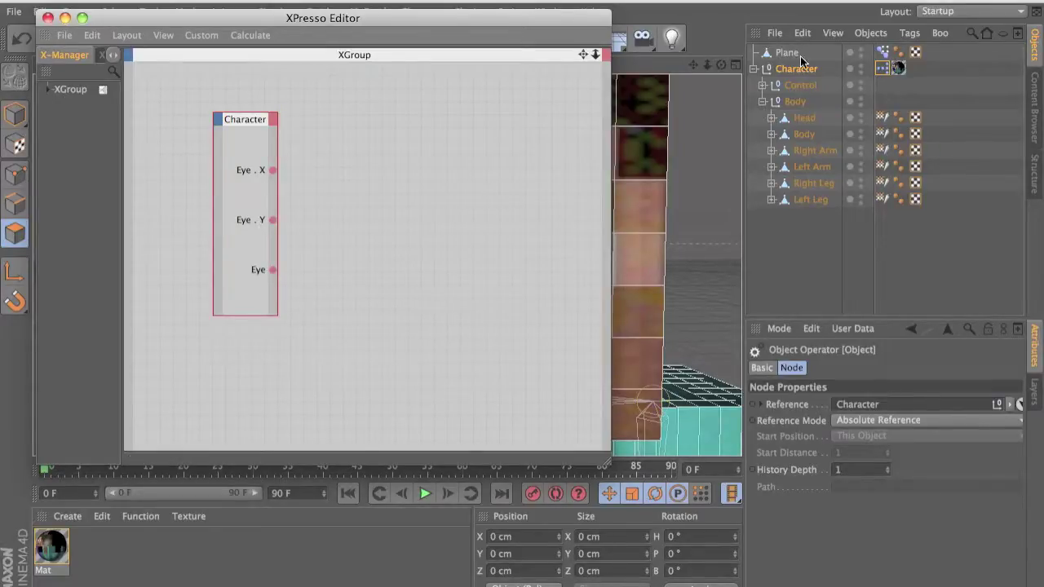
- Close the Character's XPresso graph and select the eye Plane for object-level editing
left_click(882, 53)
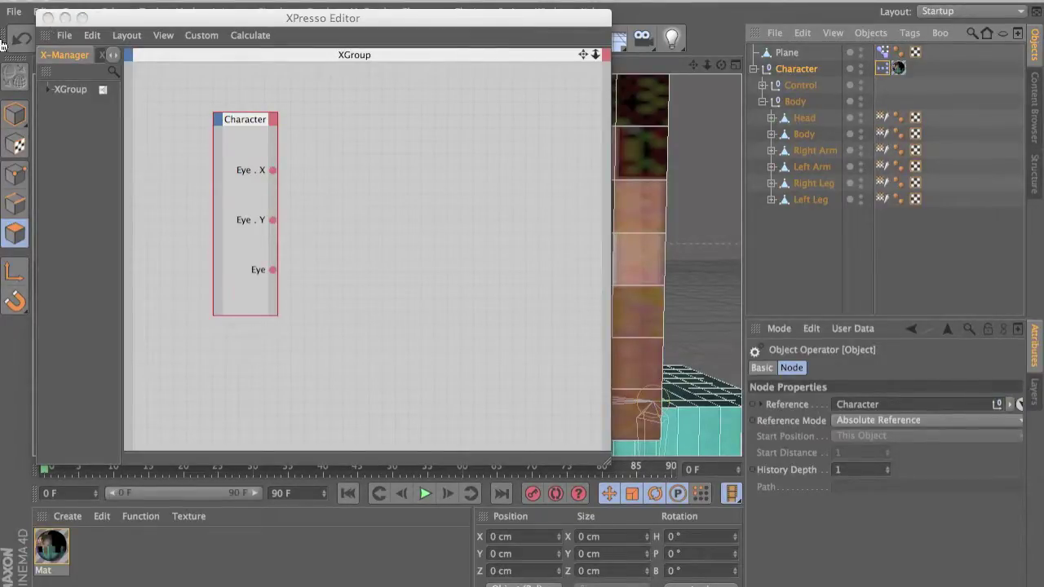
left_click(47, 17)
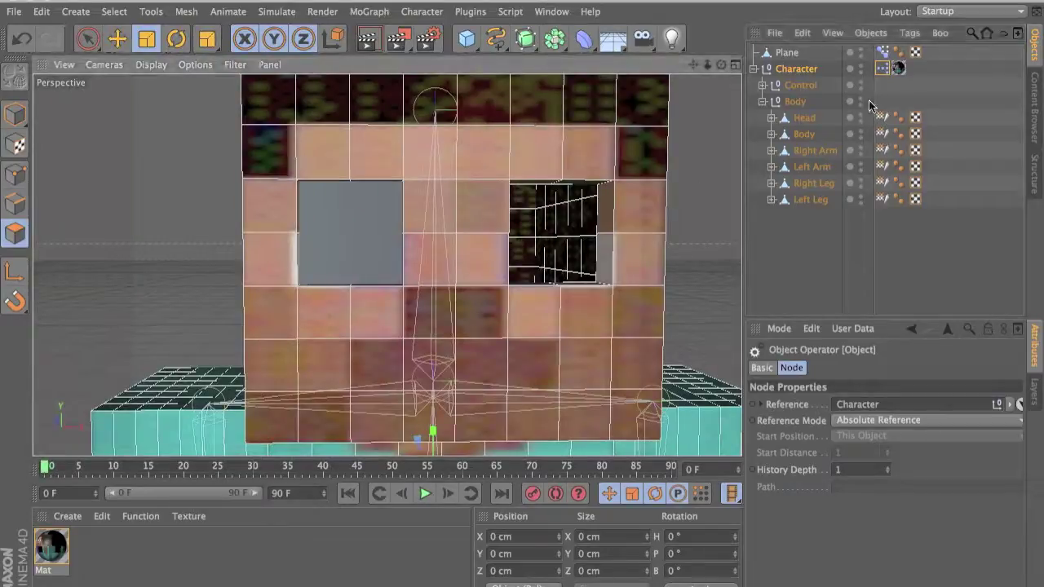
left_click(787, 69)
left_click(786, 53)
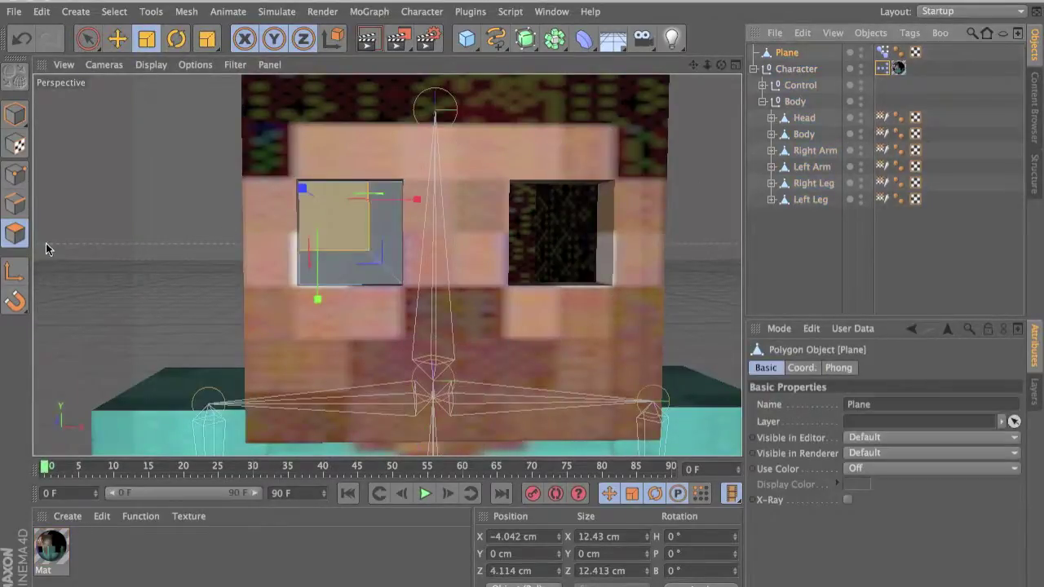
left_click(14, 113)
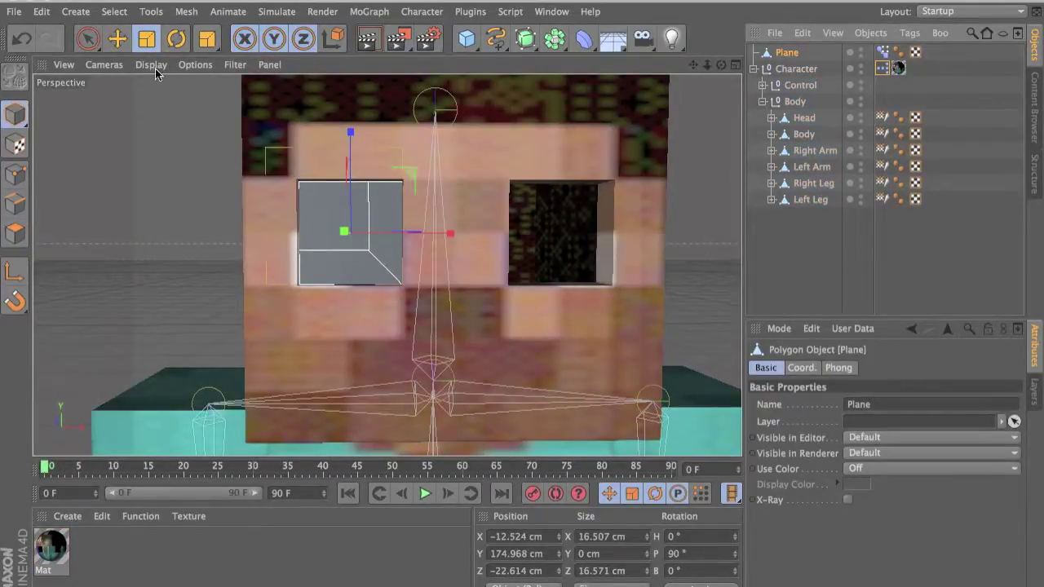
- Duplicate the eye Plane and move the copy 25 cm along X into the other eye socket
key("e")
left_click(800, 553)
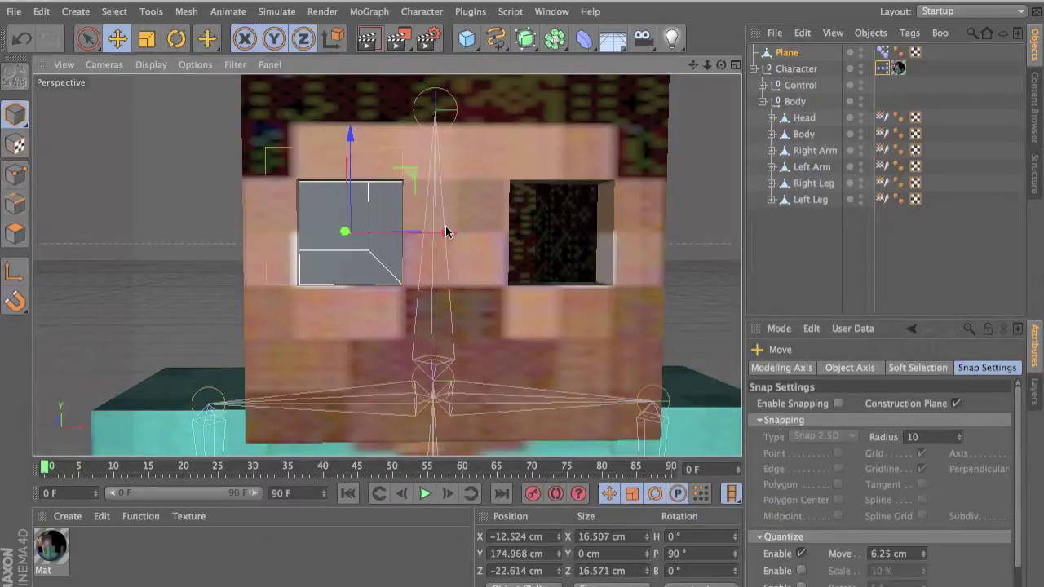
left_click_drag(445, 232, 441, 234, "ctrl")
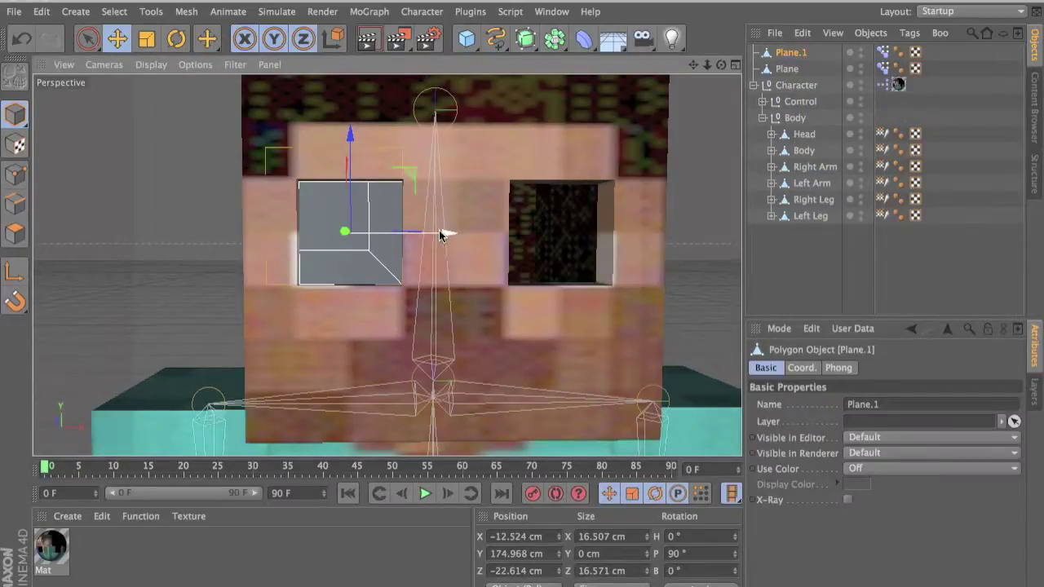
left_click_drag(441, 235, 638, 231)
middle_click_drag(680, 274, 644, 279, "alt")
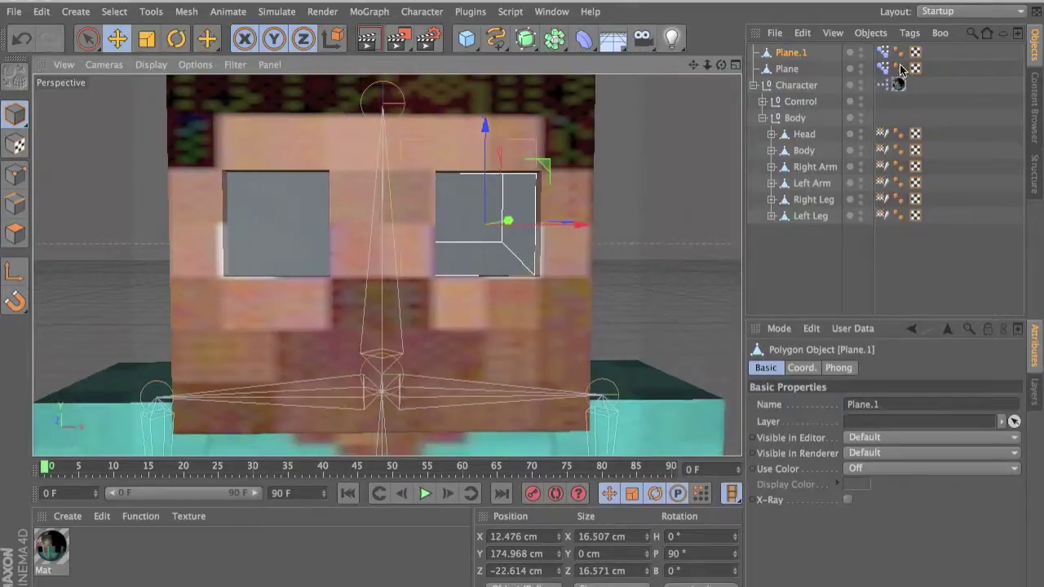
- Set the Up, Side and Scale morphs to 0% on both eye planes' Pose Morph tags together
left_click(787, 69)
left_click(790, 52)
left_click(787, 68)
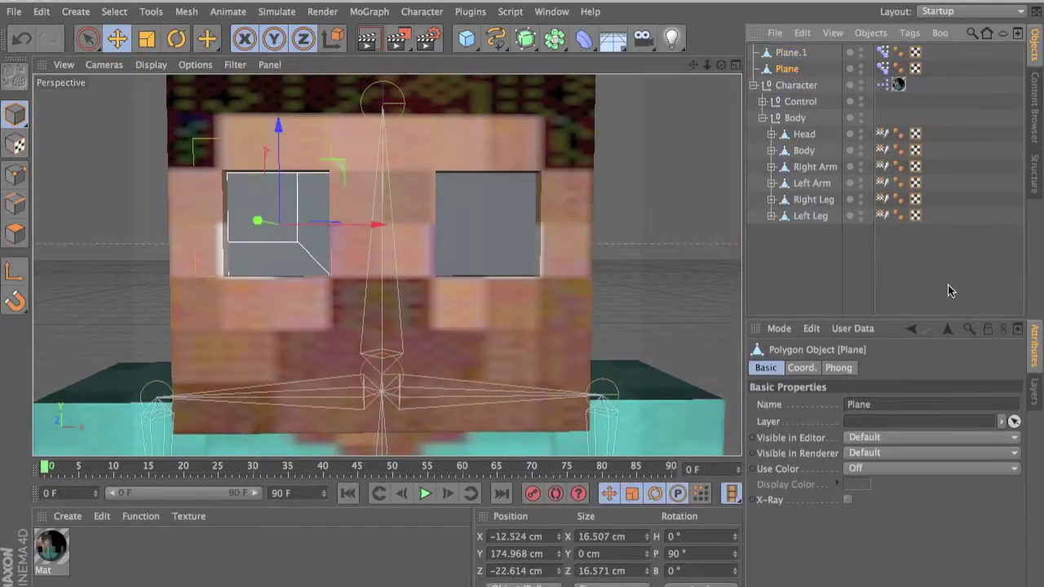
left_click(948, 291)
left_click(797, 69)
left_click(779, 53)
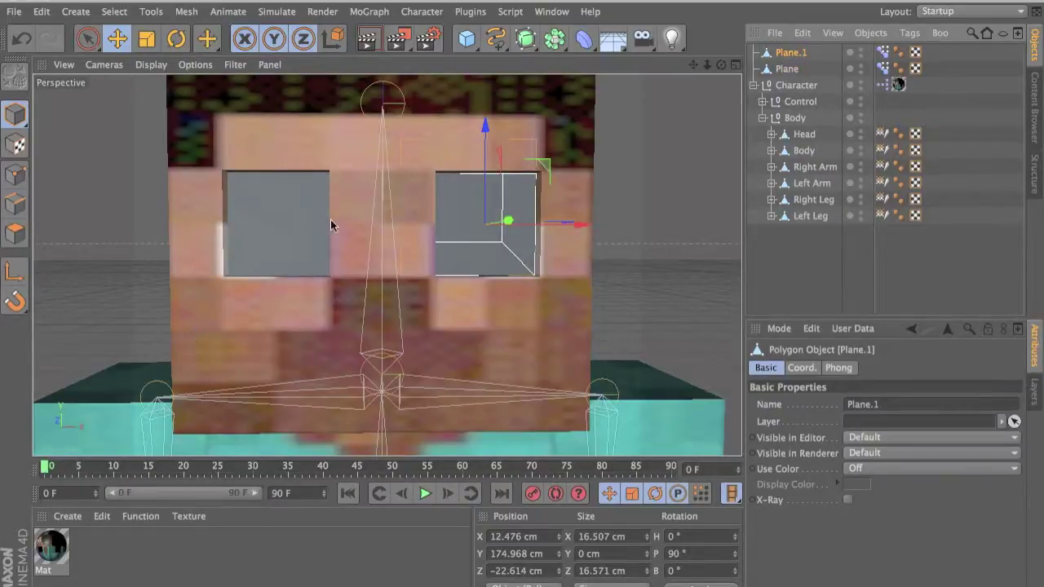
left_click(781, 70)
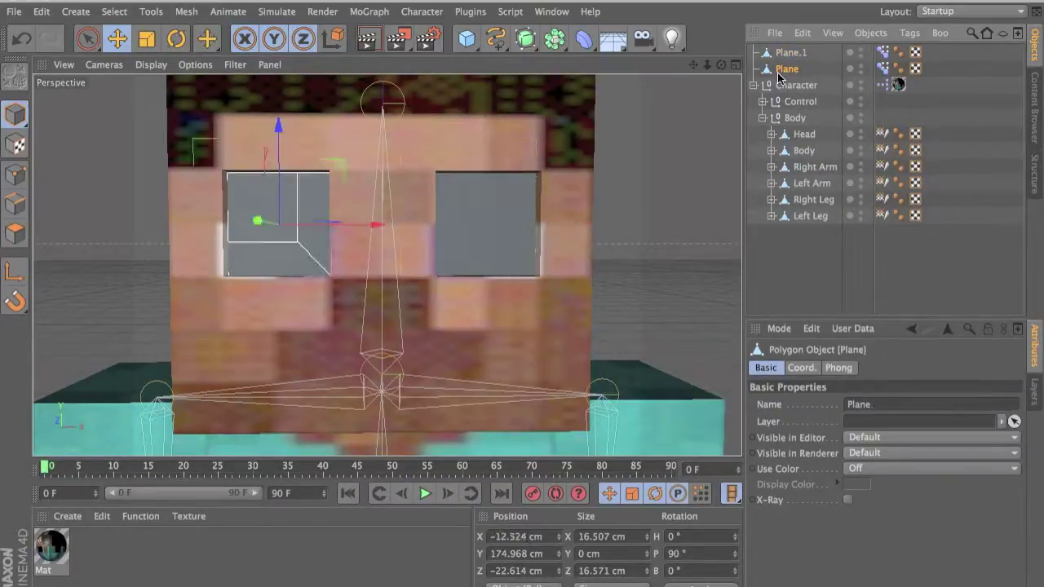
left_click(881, 69)
left_click(877, 69, "shift")
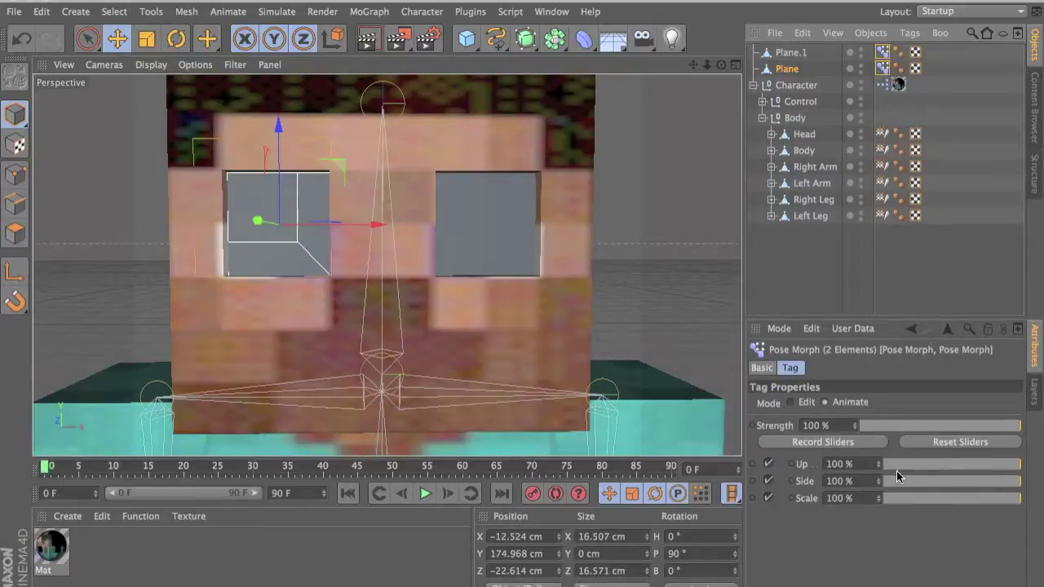
left_click_drag(896, 471, 828, 499)
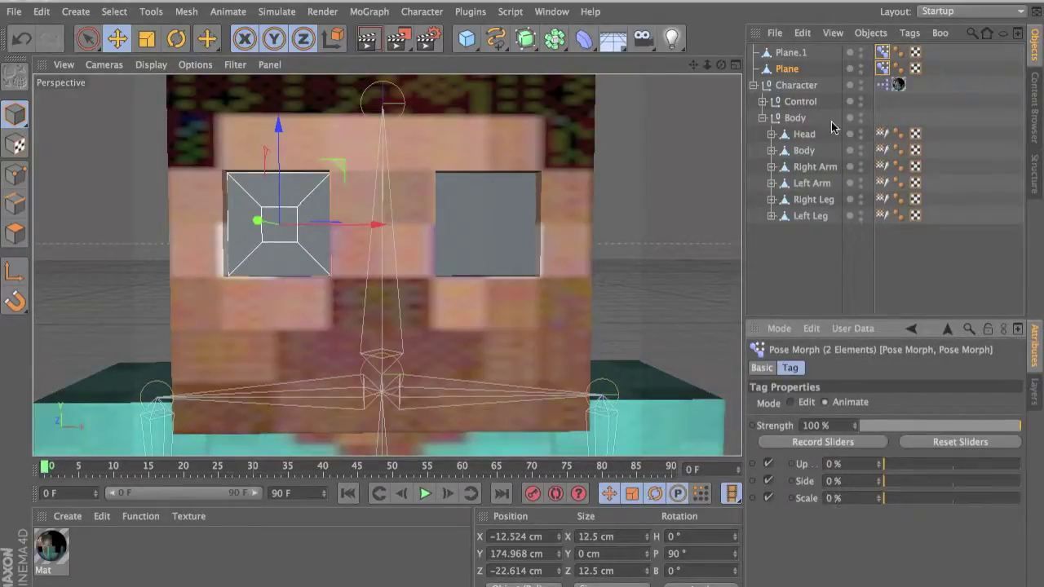
- Select the original eye Plane for polygon editing and create a new default material
left_click(799, 52)
left_click(798, 68)
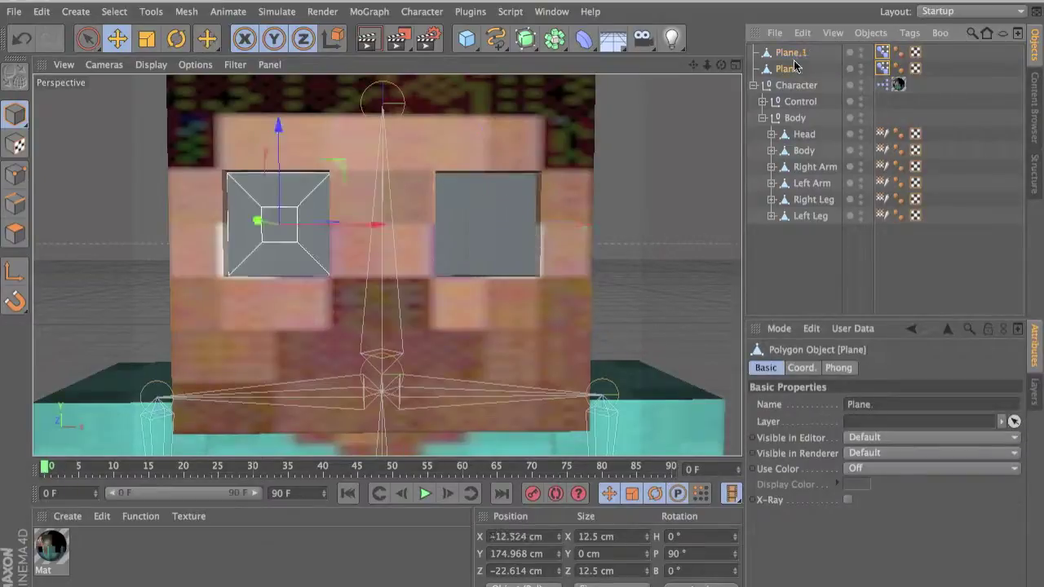
left_click(13, 238)
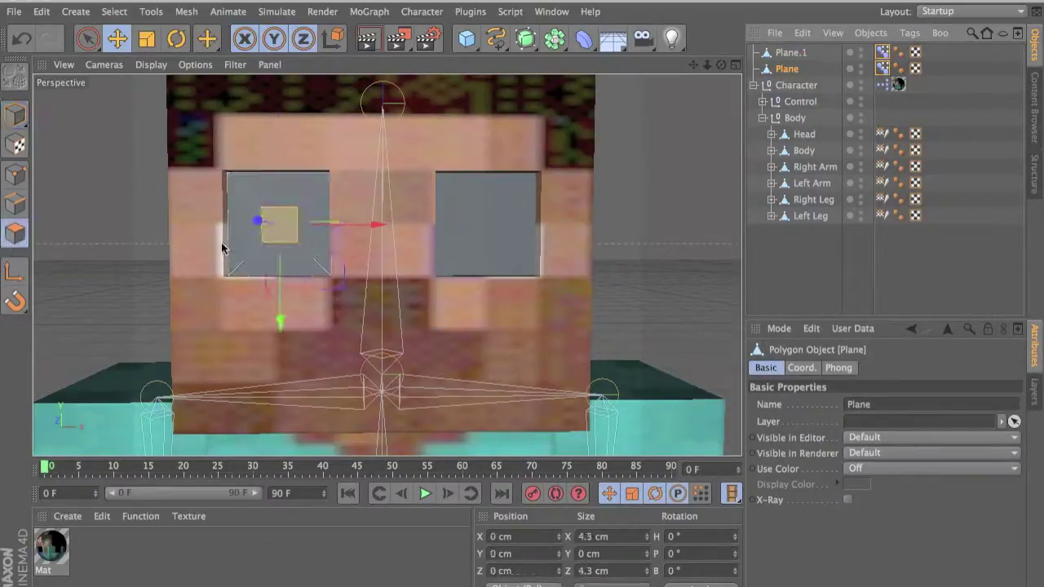
double_click(164, 543)
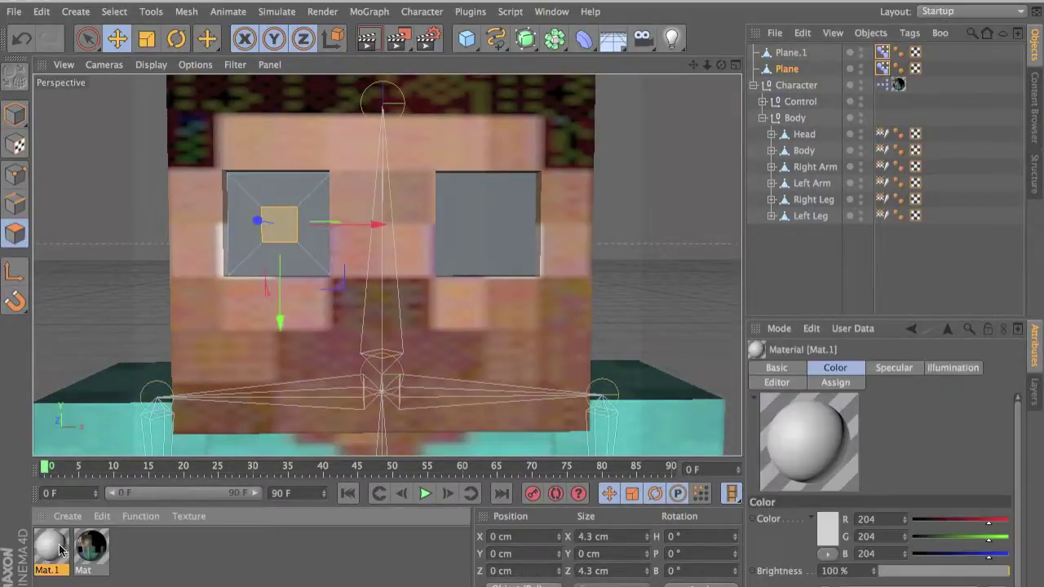
- Apply the new light grey material to the four outer polygons surrounding the pupil of the eye Plane
left_click_drag(59, 545, 299, 214)
key("super+z")
left_click(298, 259)
left_click(303, 226, "shift")
left_click(288, 191, "shift")
left_click(241, 249, "shift")
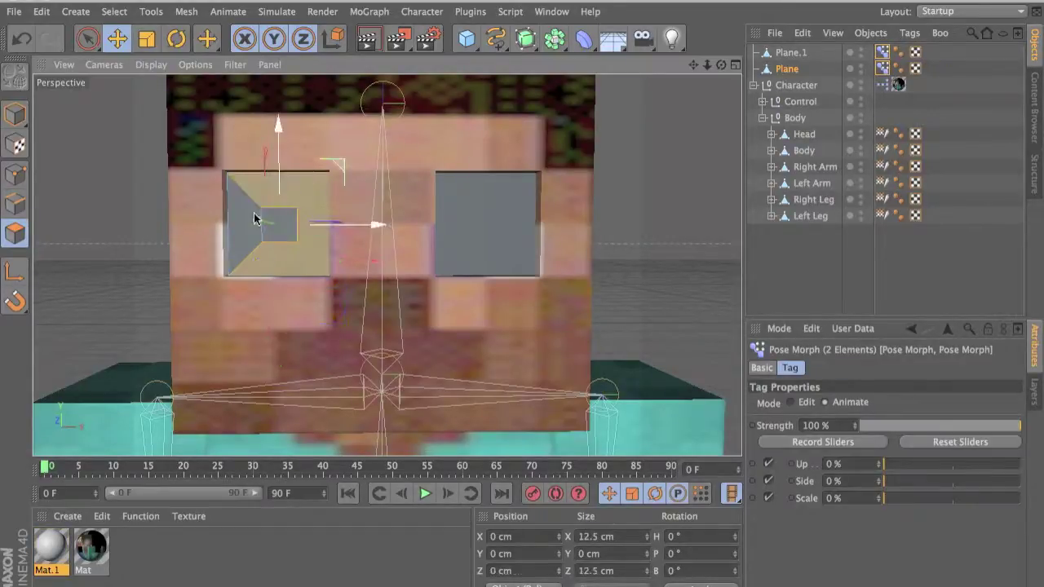
left_click_drag(49, 546, 245, 266)
- Create a second material coloured R 0, G 97, B 204 and apply it to the eye Plane's centre polygon
left_click(283, 226)
double_click(214, 550)
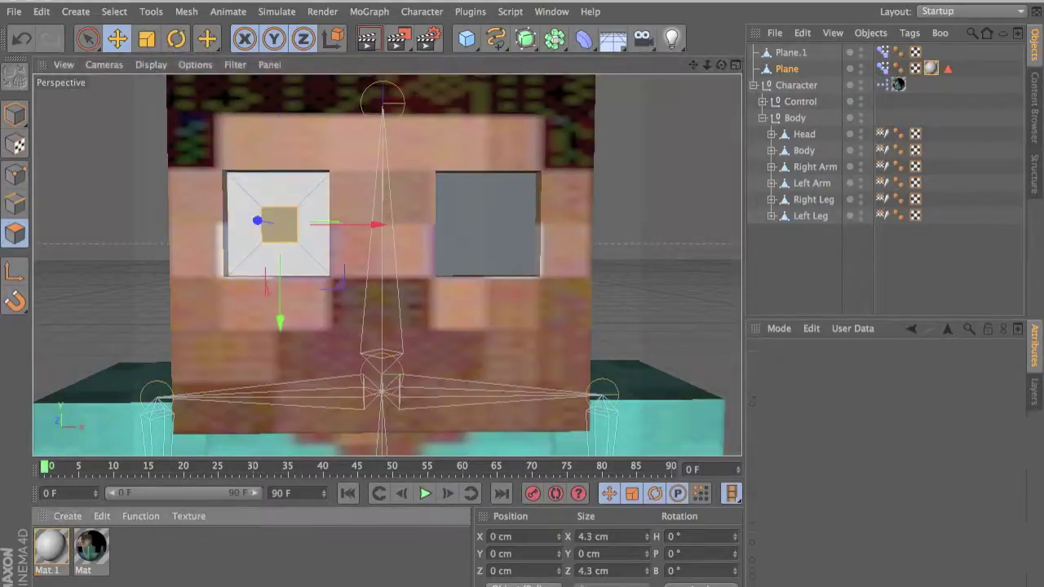
double_click(50, 547)
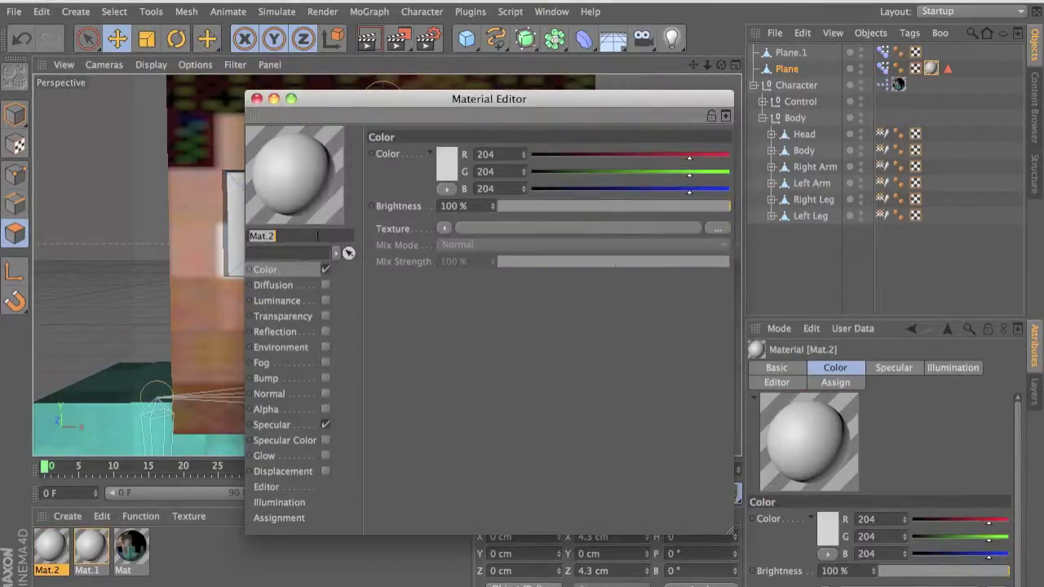
left_click_drag(568, 166, 606, 171)
left_click(534, 155)
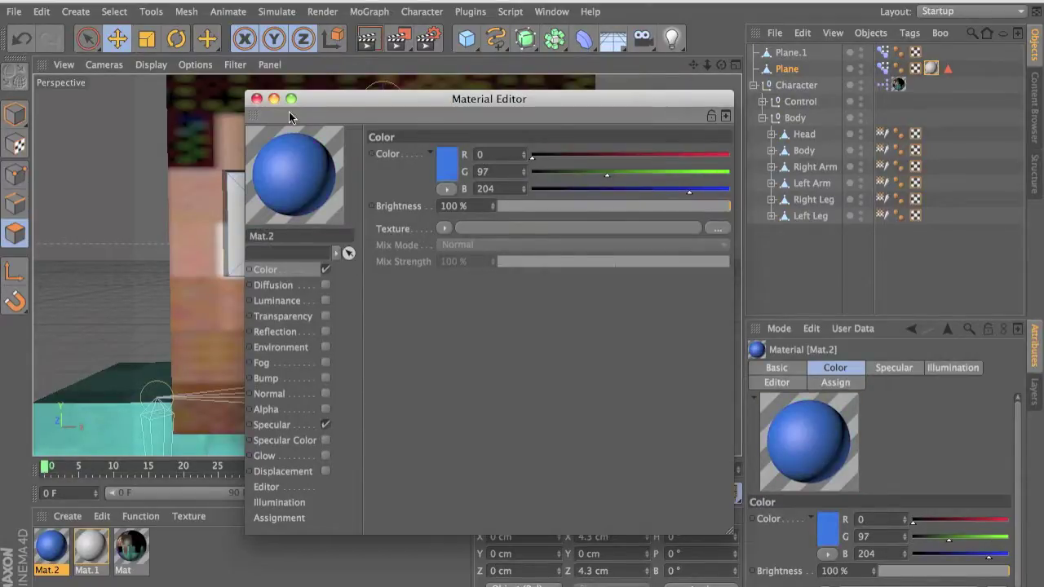
left_click(257, 98)
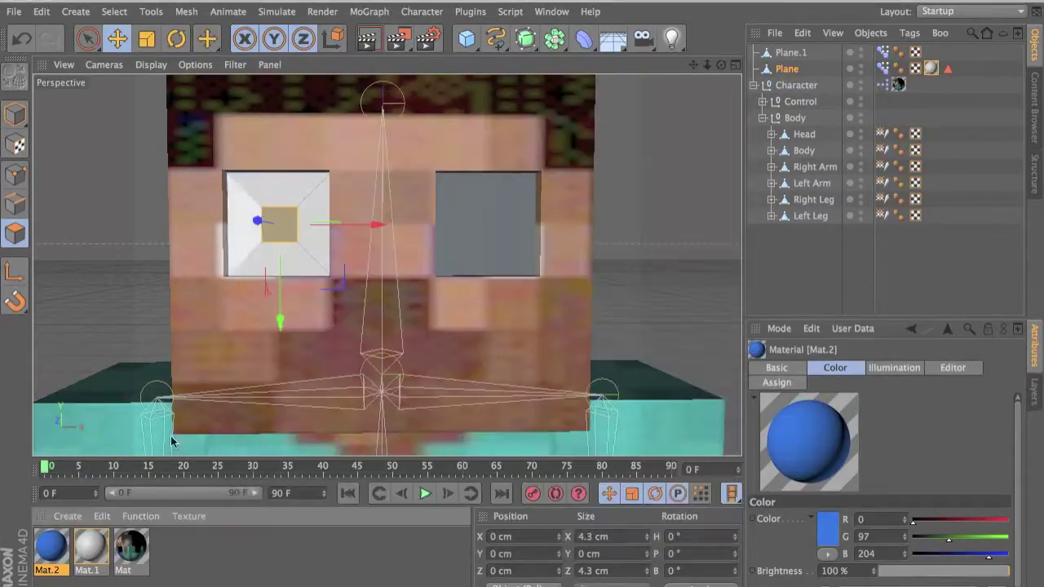
left_click_drag(256, 271, 256, 271)
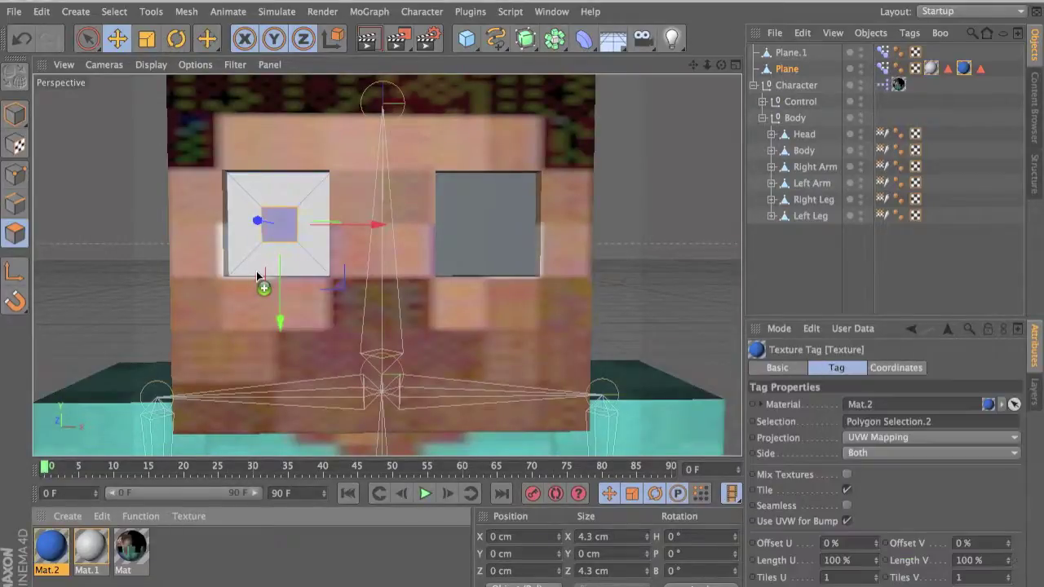
- Replace the untextured eye copy with a duplicate of the textured Plane, moved 25 cm along X into the other socket
left_click(785, 54)
key("Delete")
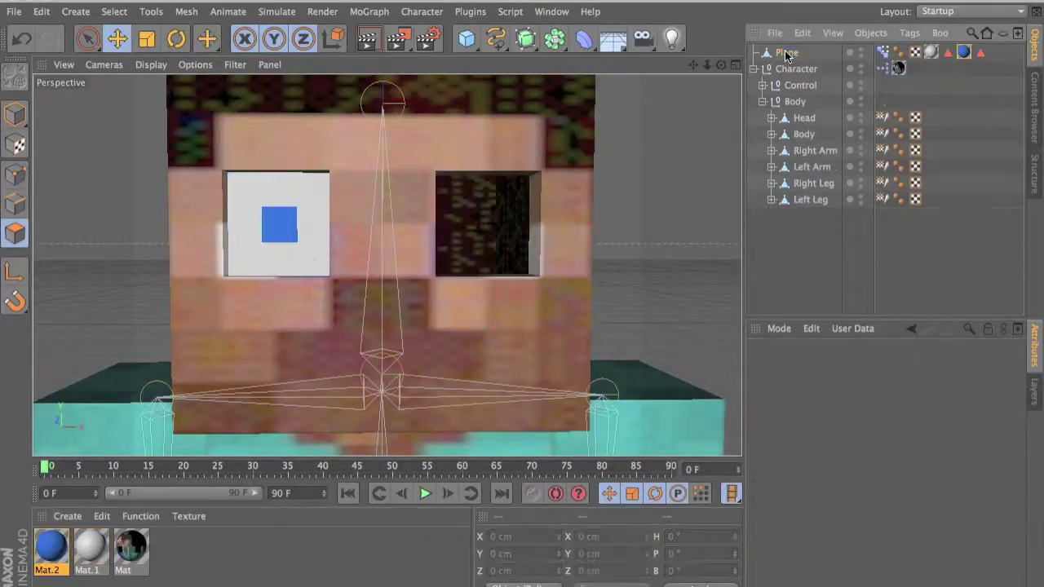
left_click(284, 261)
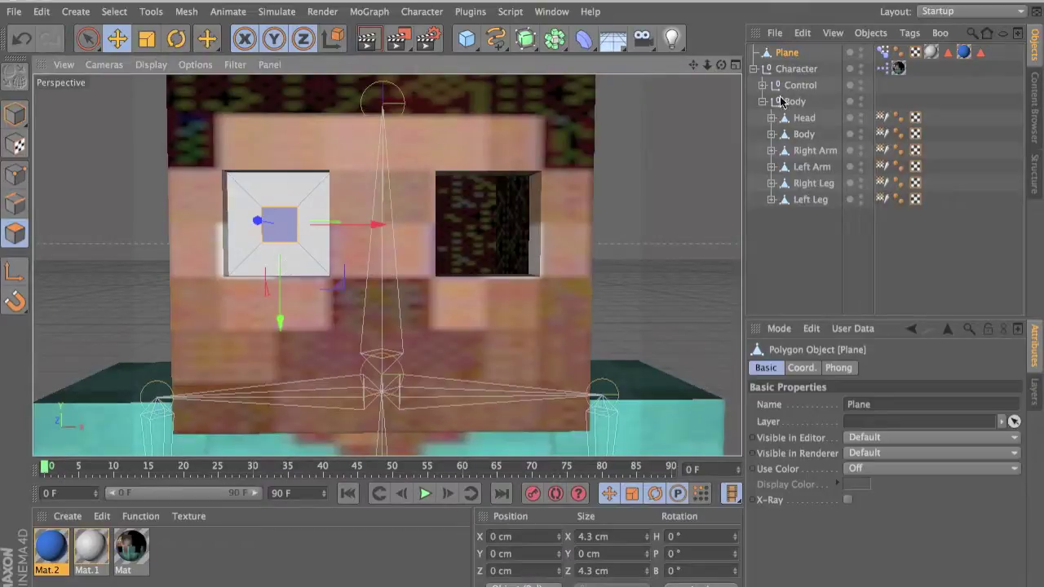
left_click(15, 114)
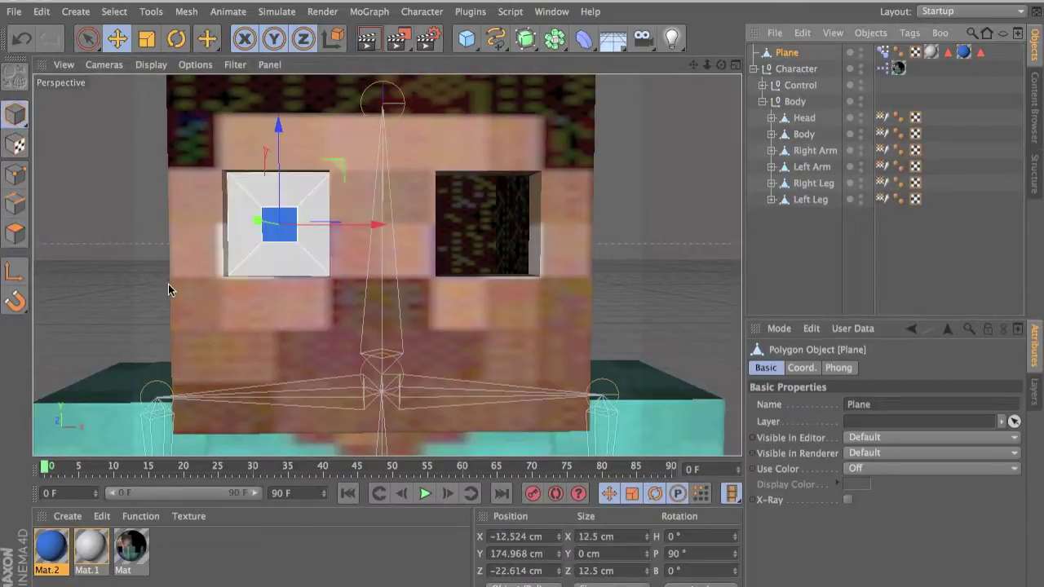
key("ctrl+c")
key("ctrl+v")
left_click_drag(373, 226, 554, 229)
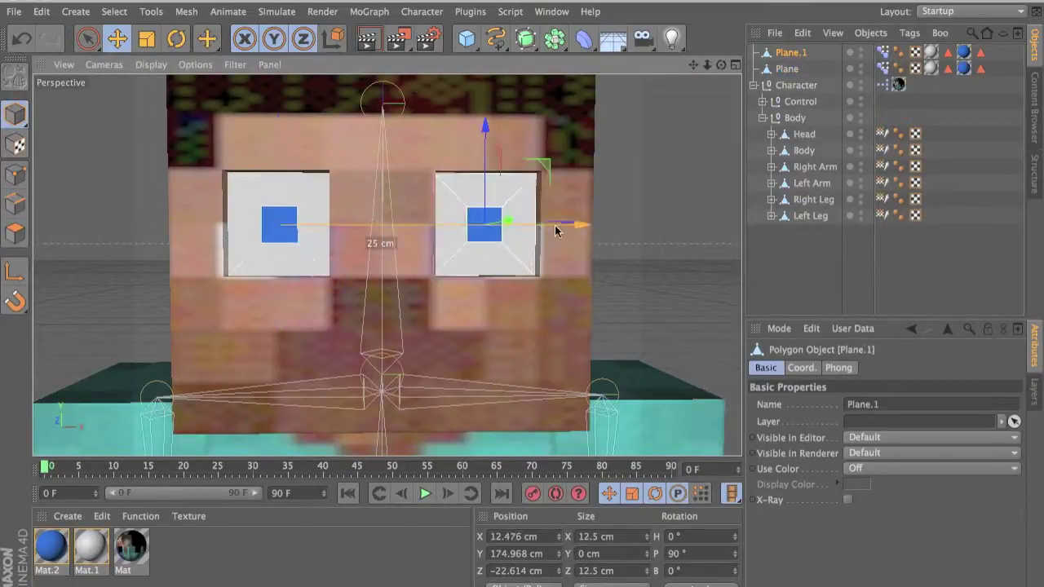
left_click(900, 258)
- Reopen the Character's XPresso graph, add both eye planes' Pose Morph tags as nodes and stretch the lower one taller
left_click(790, 53)
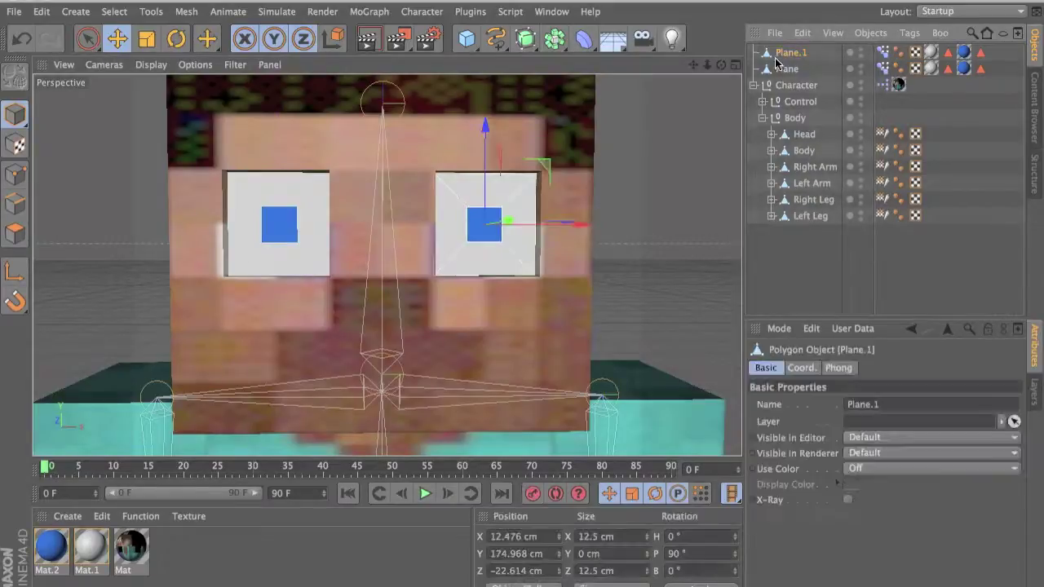
left_click(787, 70)
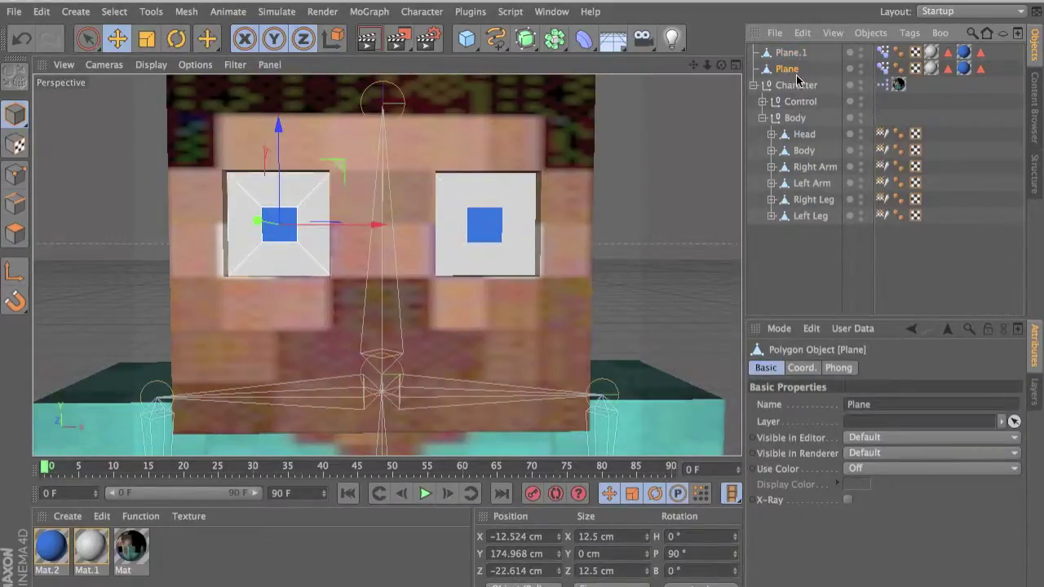
double_click(880, 86)
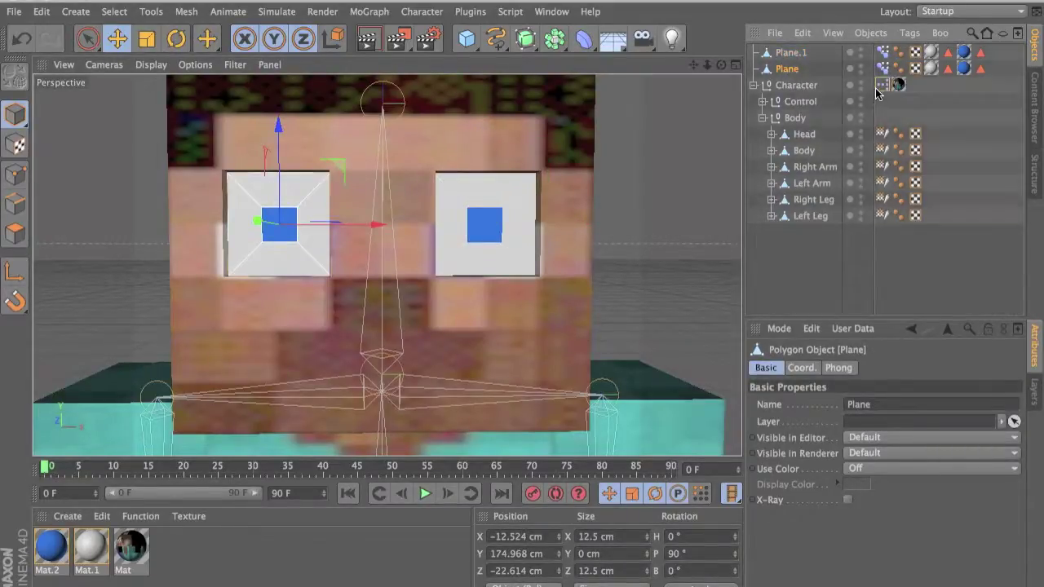
left_click(880, 66)
left_click_drag(881, 69, 405, 116)
left_click_drag(881, 53, 350, 196)
left_click_drag(403, 133, 358, 153)
left_click_drag(352, 212, 355, 265)
left_click_drag(355, 170, 355, 181)
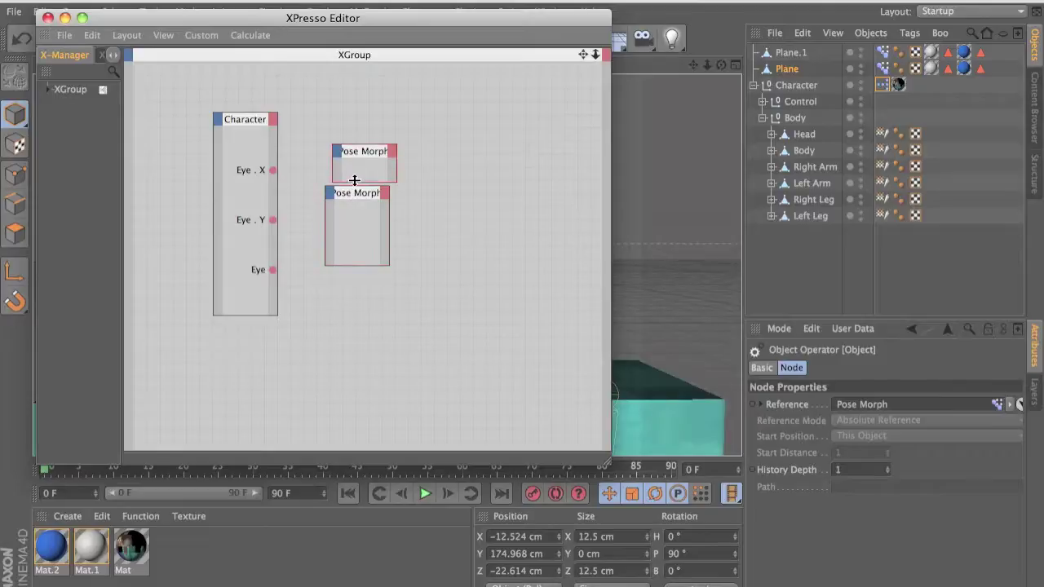
- Add an Up Strength input to the lower Pose Morph node
right_click(326, 196)
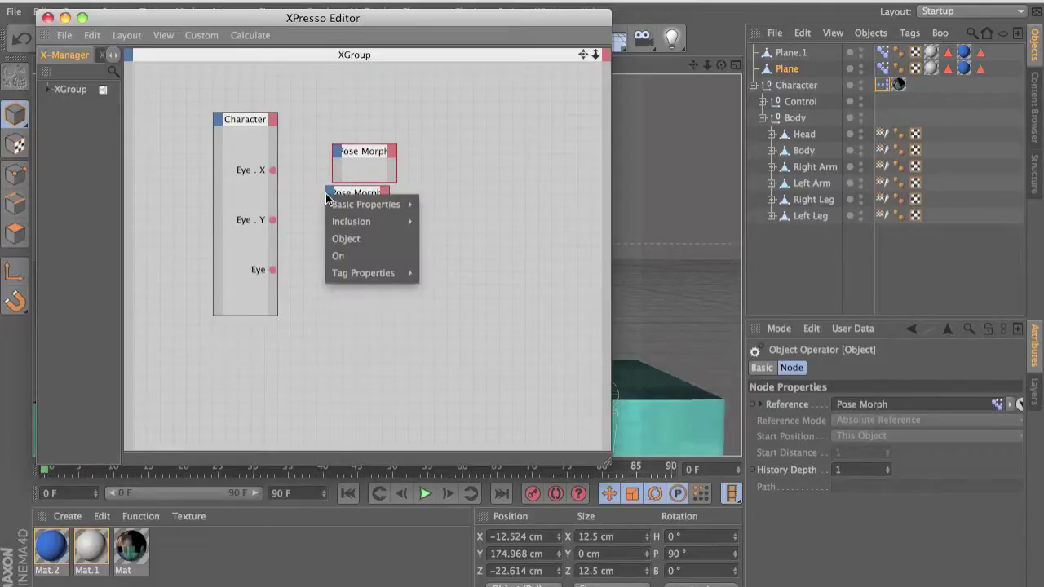
left_click(272, 121)
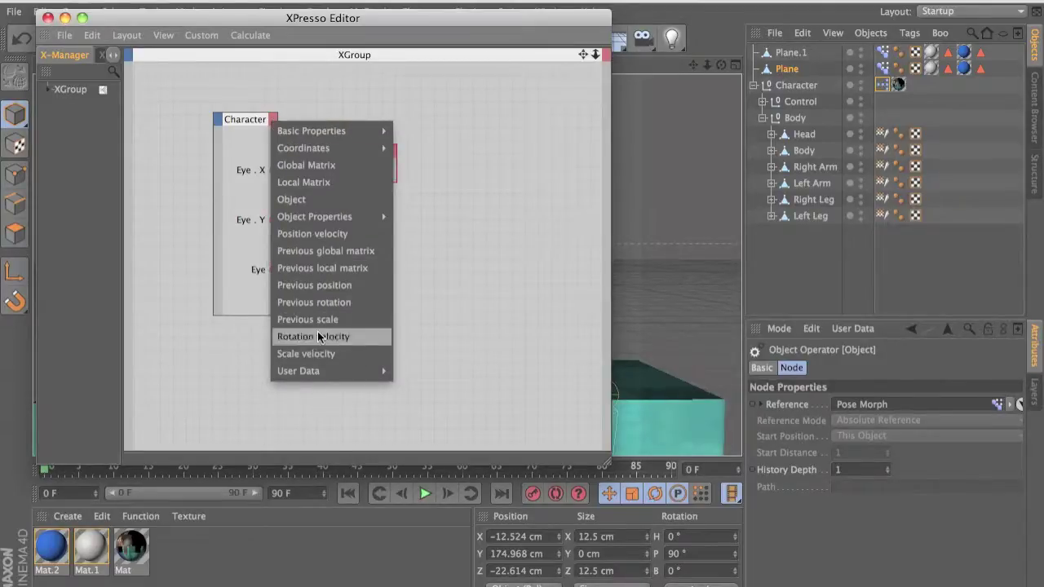
left_click(364, 396)
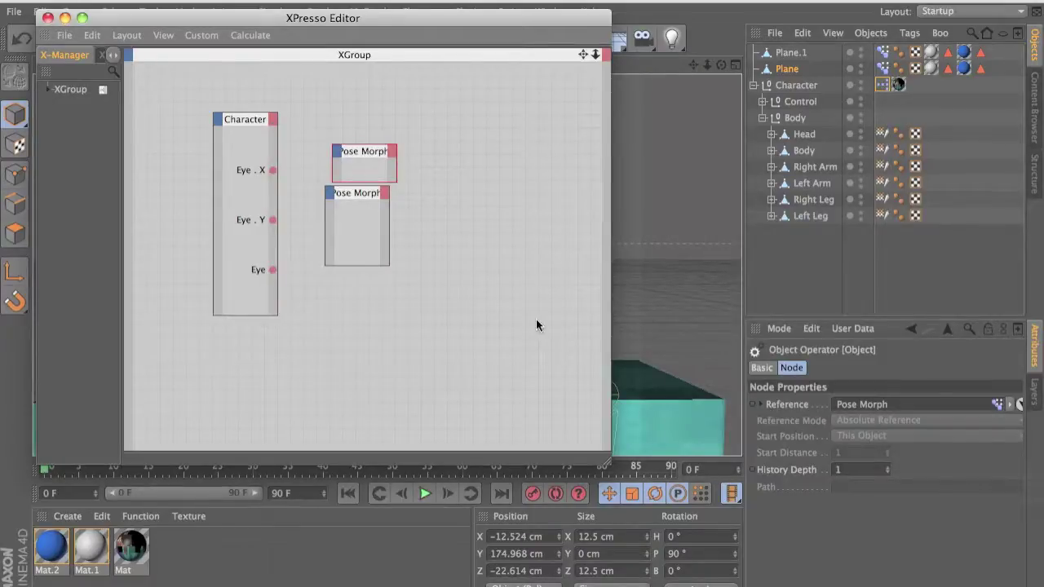
left_click(329, 193)
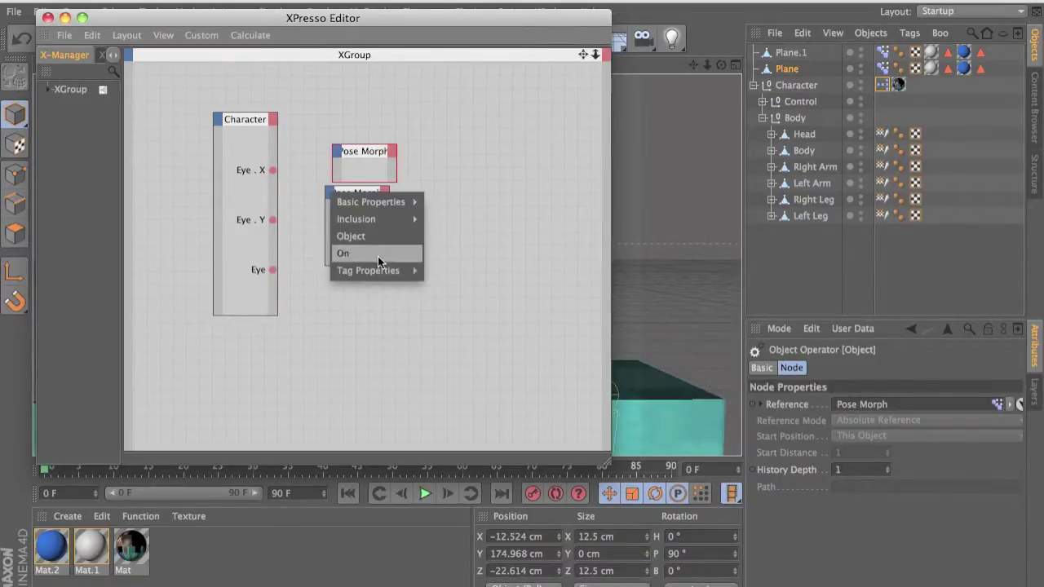
mouse_move(379, 269)
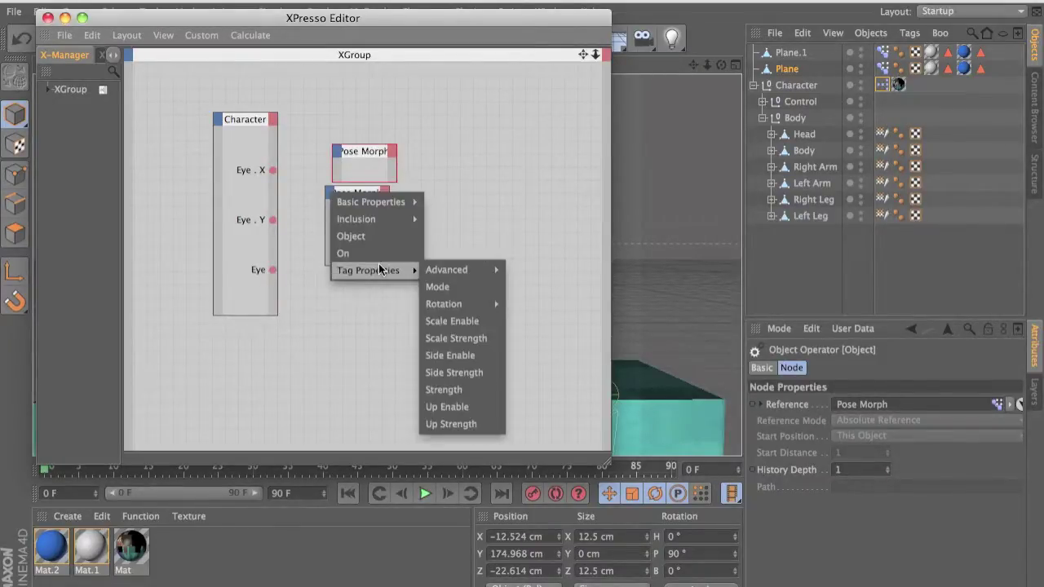
left_click(457, 427)
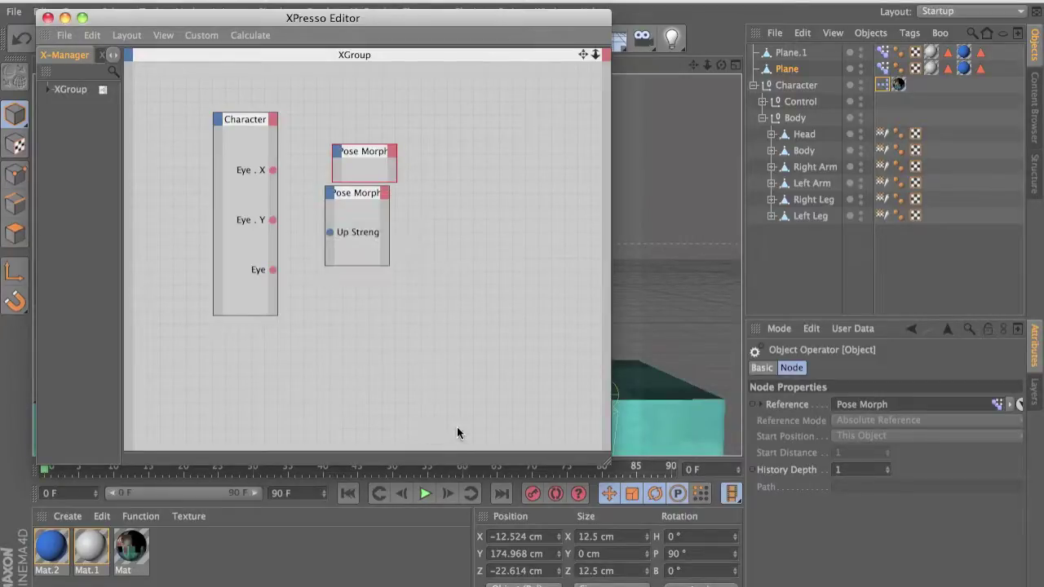
- Add Side Strength and Scale Strength inputs to the lower Pose Morph node
left_click(330, 203)
mouse_move(391, 263)
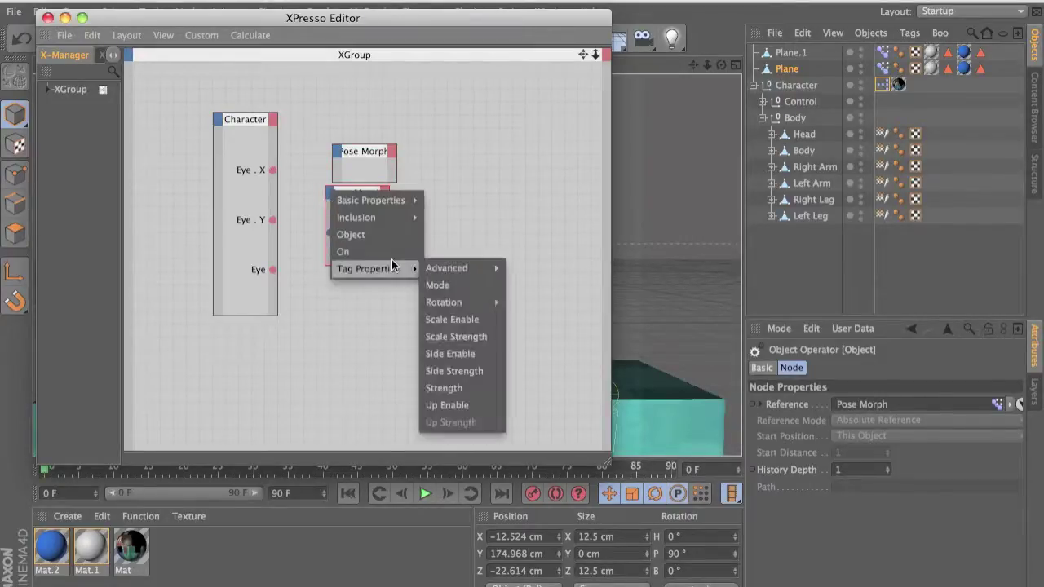
left_click(475, 371)
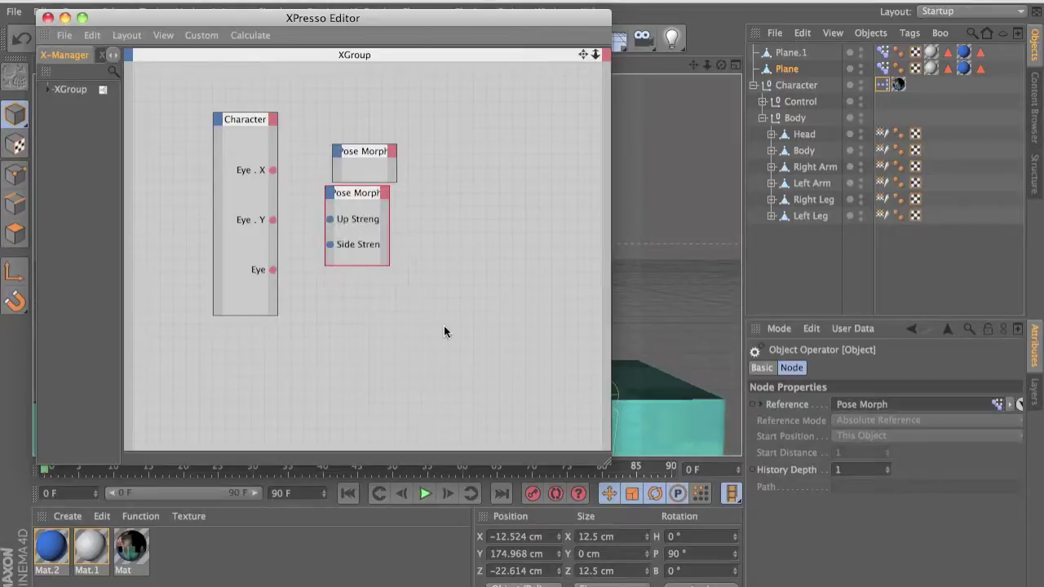
left_click(330, 203)
mouse_move(373, 222)
mouse_move(384, 268)
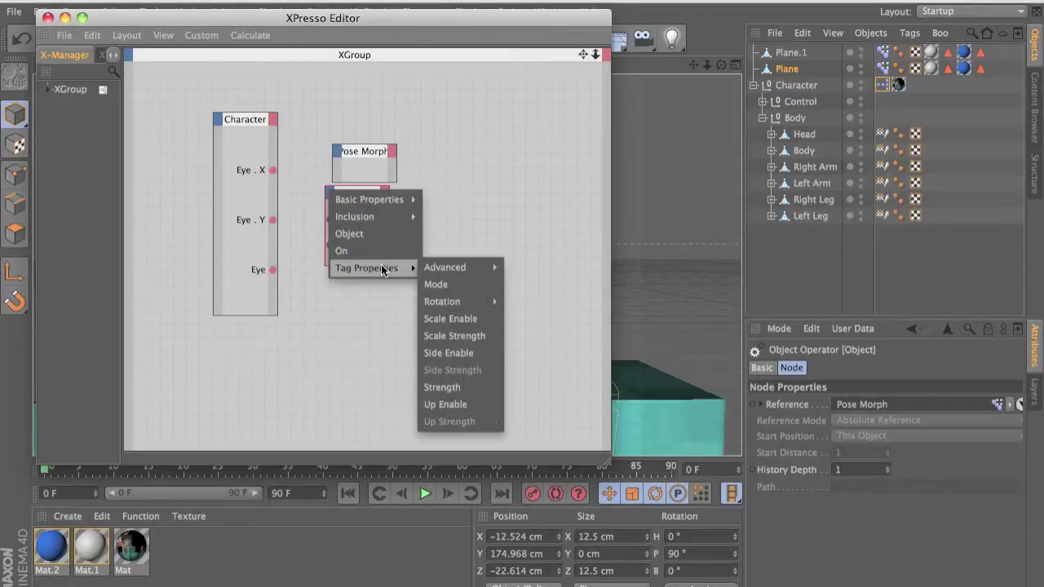
left_click(469, 334)
- Add Scale Strength, Side Strength and Up Strength inputs to the upper Pose Morph node
left_click(337, 151)
mouse_move(395, 226)
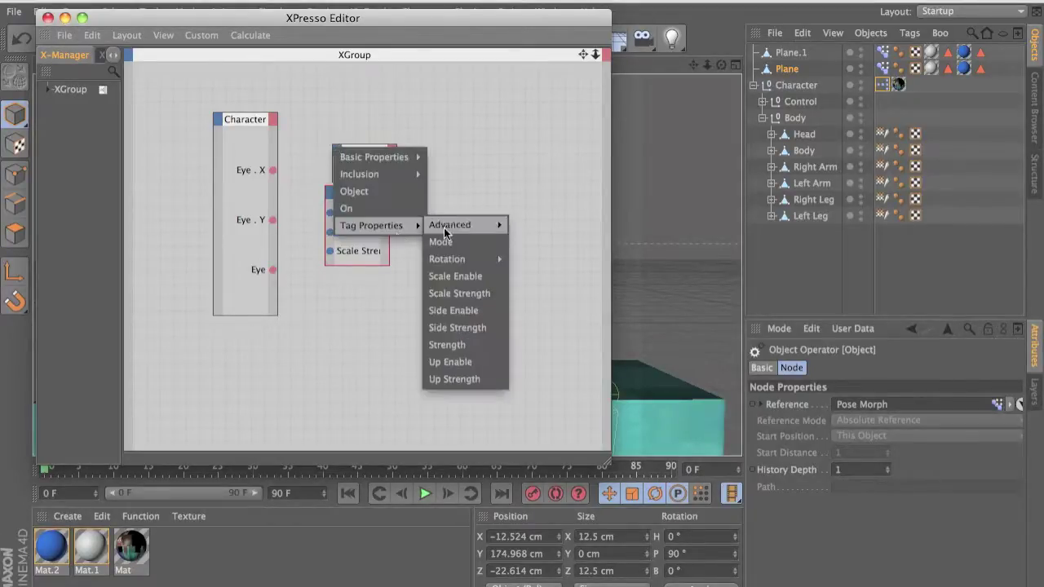
left_click(480, 292)
left_click(340, 152)
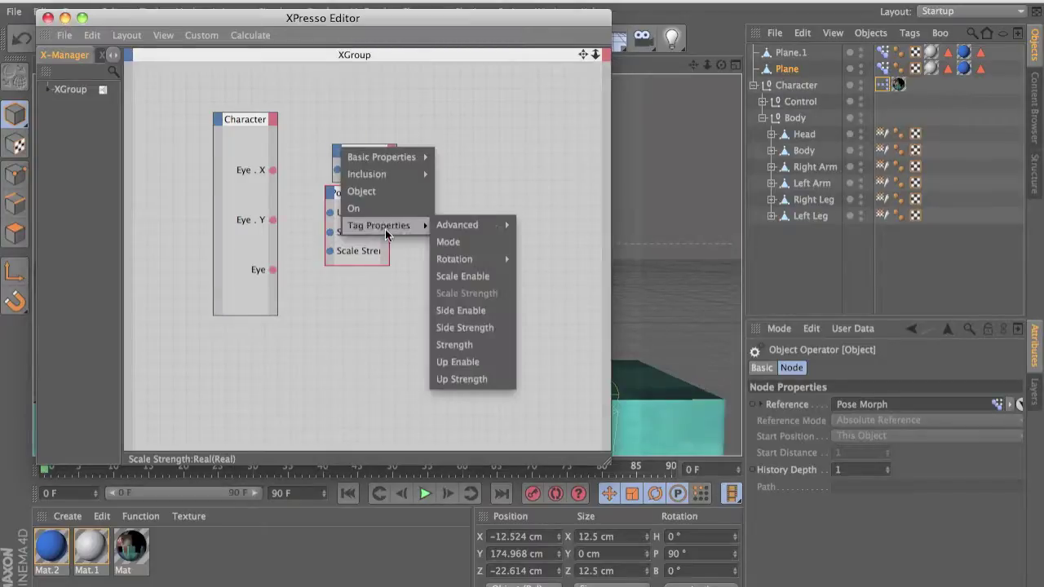
left_click(472, 327)
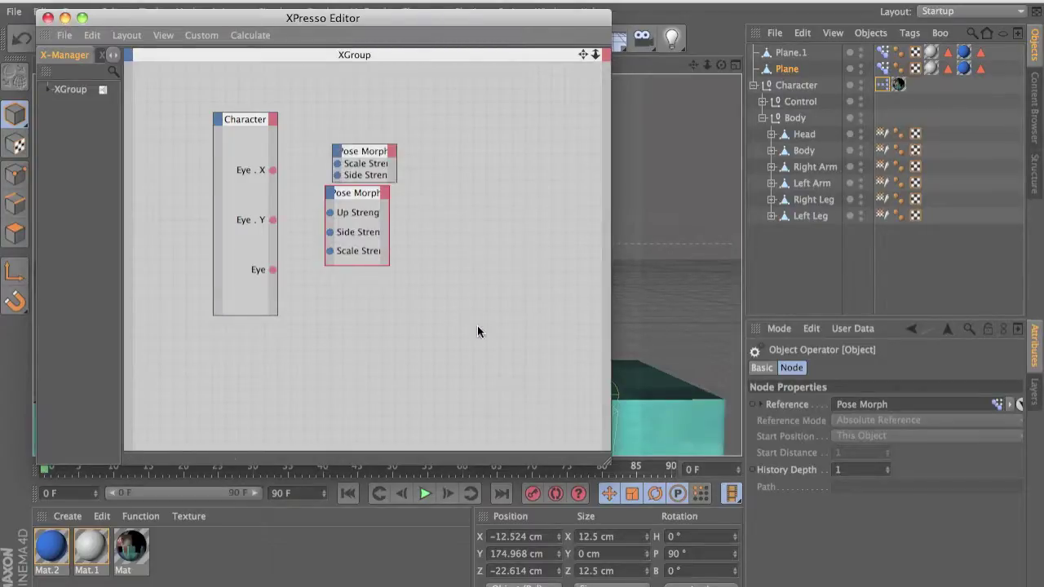
left_click(337, 152)
mouse_move(388, 231)
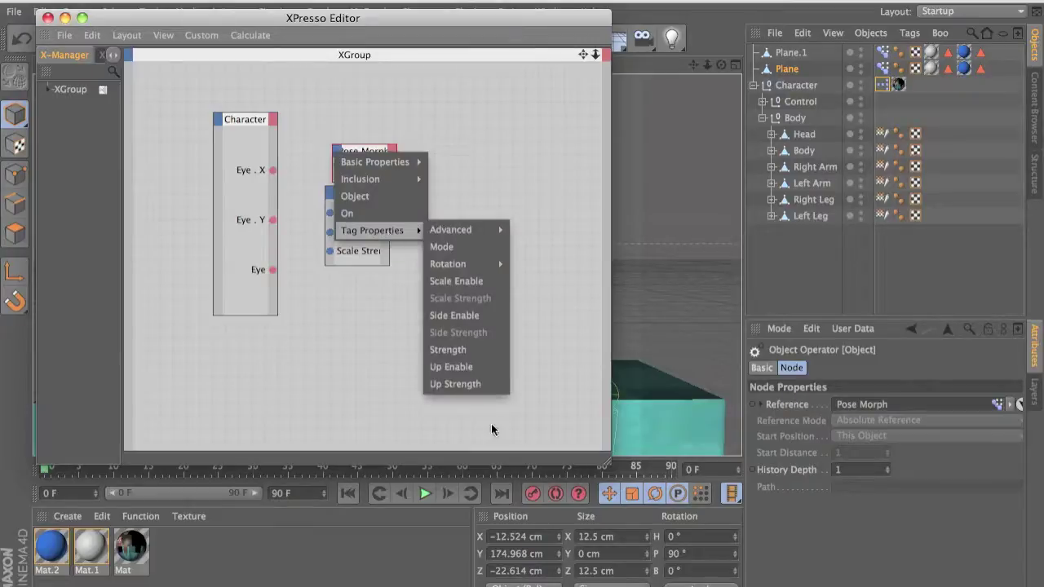
left_click(473, 383)
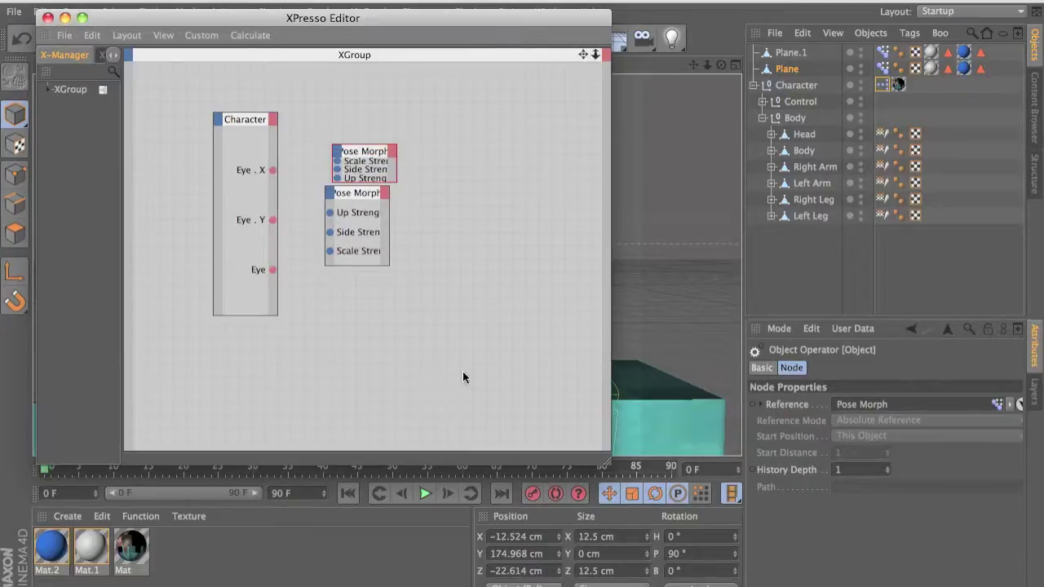
- Stretch the upper Pose Morph node taller, and wire Eye . Y to both Up Strength inputs and Eye . X to the lower node's Side Strength
left_click(366, 142)
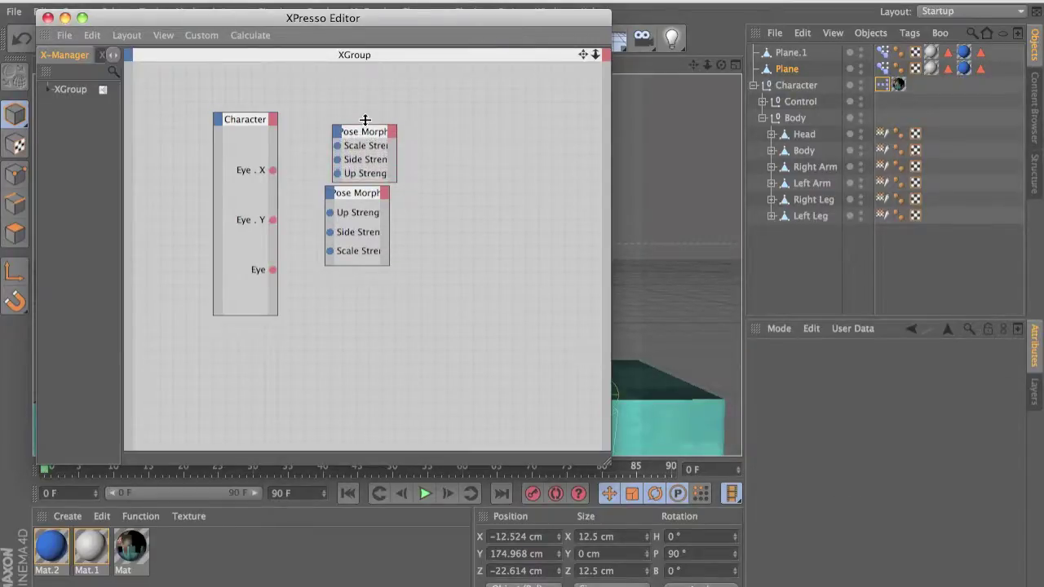
left_click(364, 126)
left_click_drag(274, 265, 272, 170)
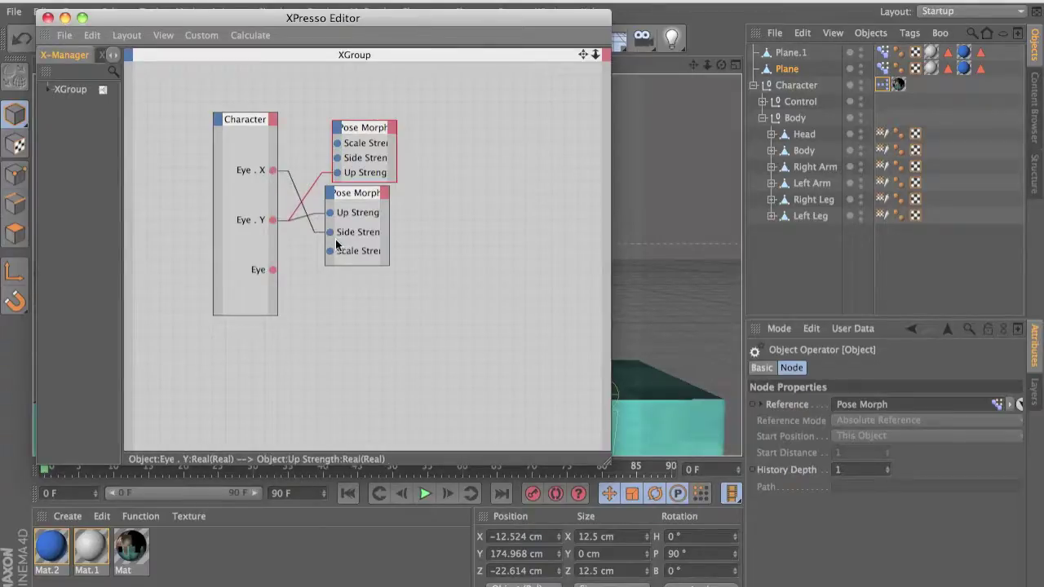